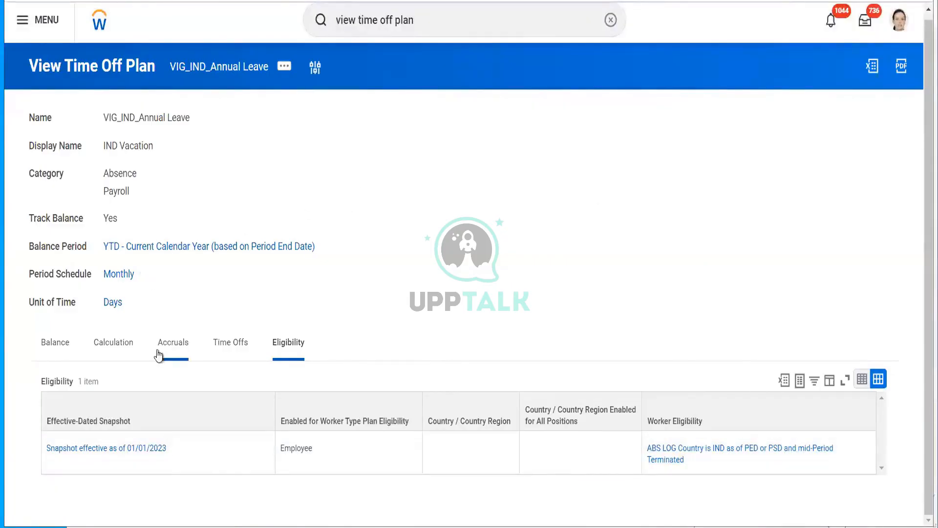
Step: Compare the annual leave plan's accruals and worker eligibility, and open the VIG_IND_Annual_Leave_Accrual accrual in a separate browser tab
click(174, 343)
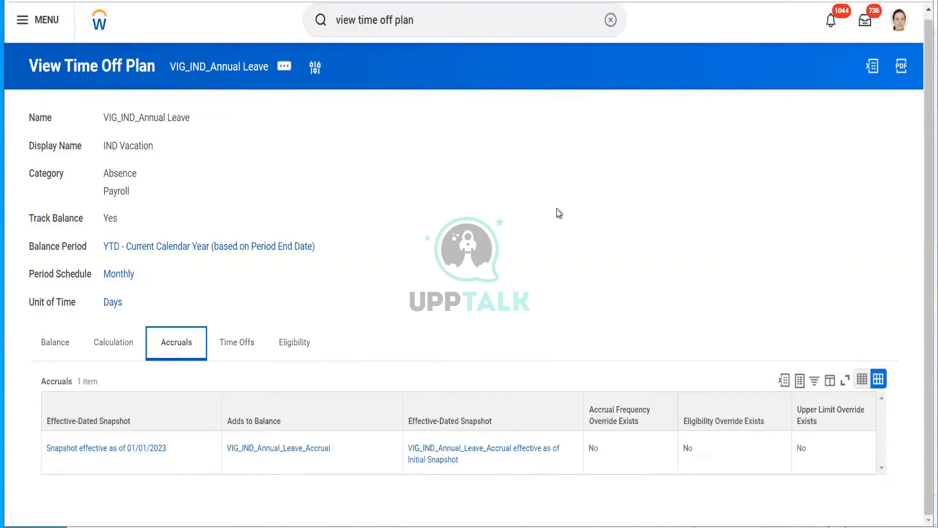
click(291, 353)
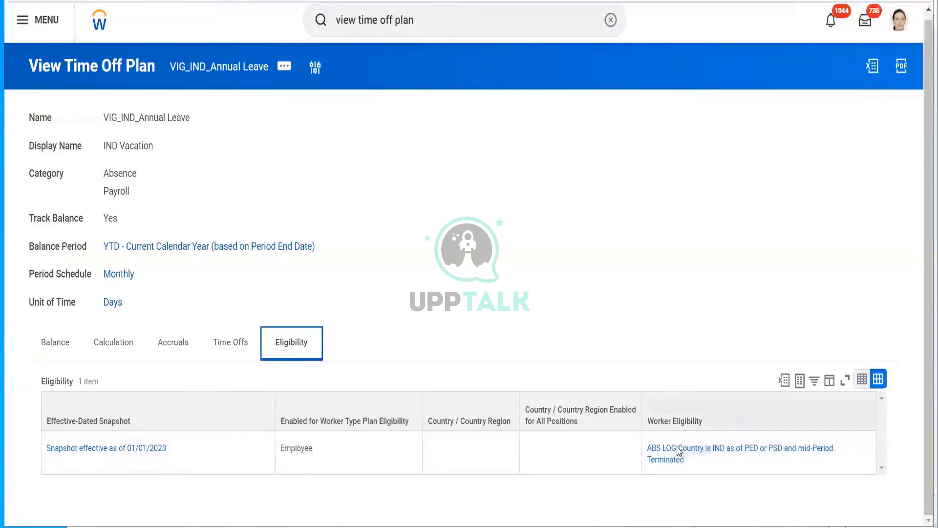
click(175, 355)
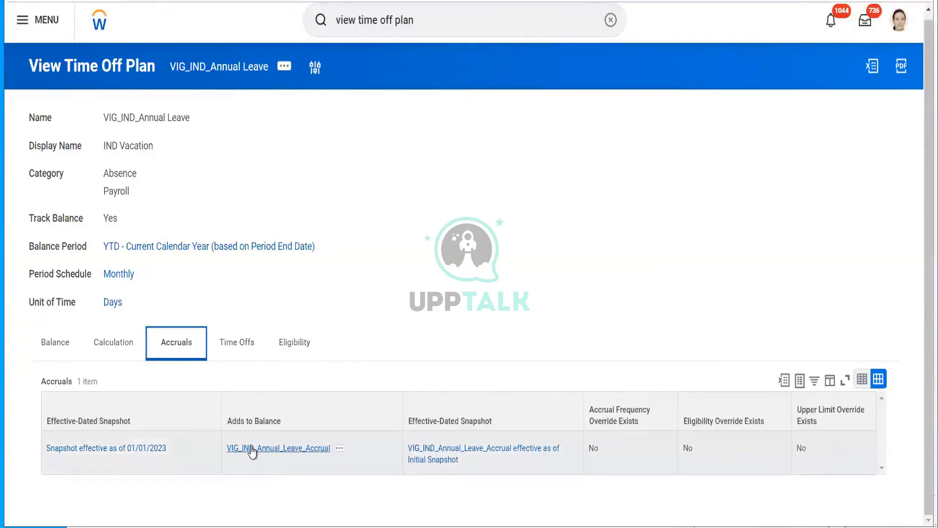
right_click(253, 454)
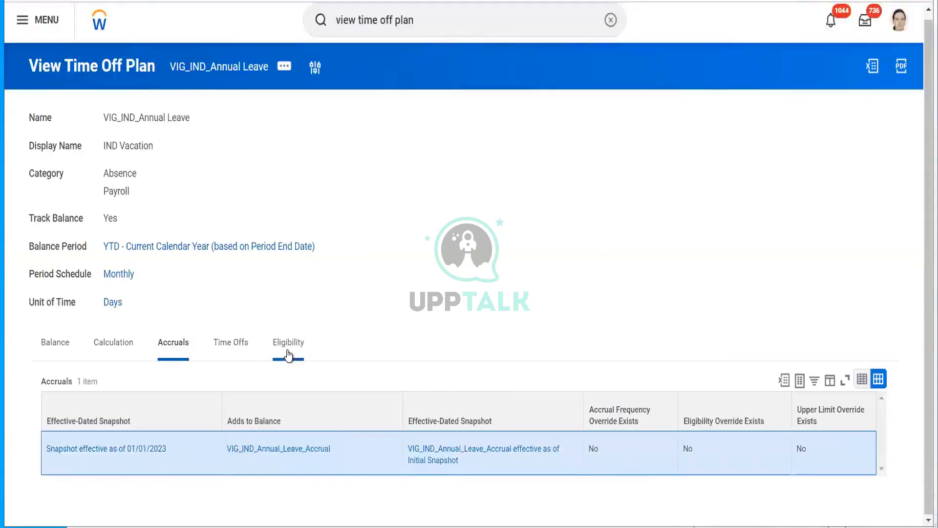
click(288, 352)
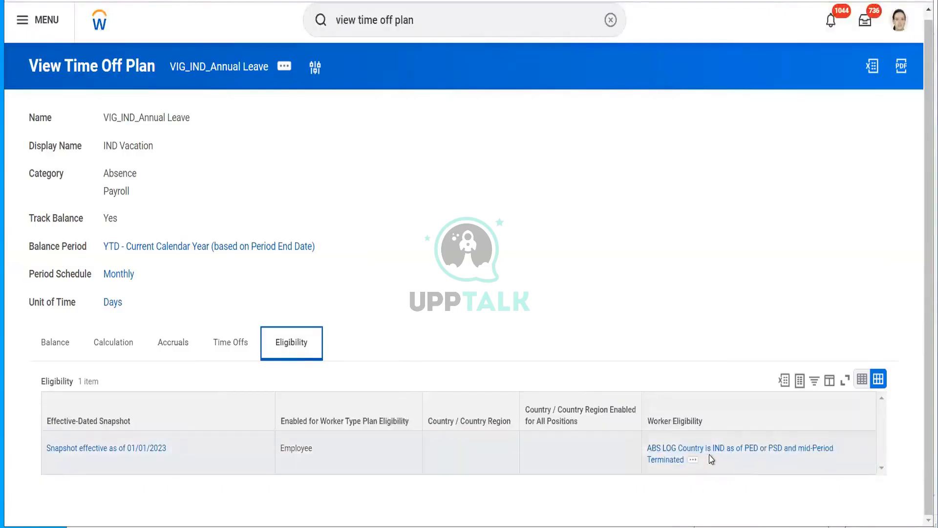
click(160, 360)
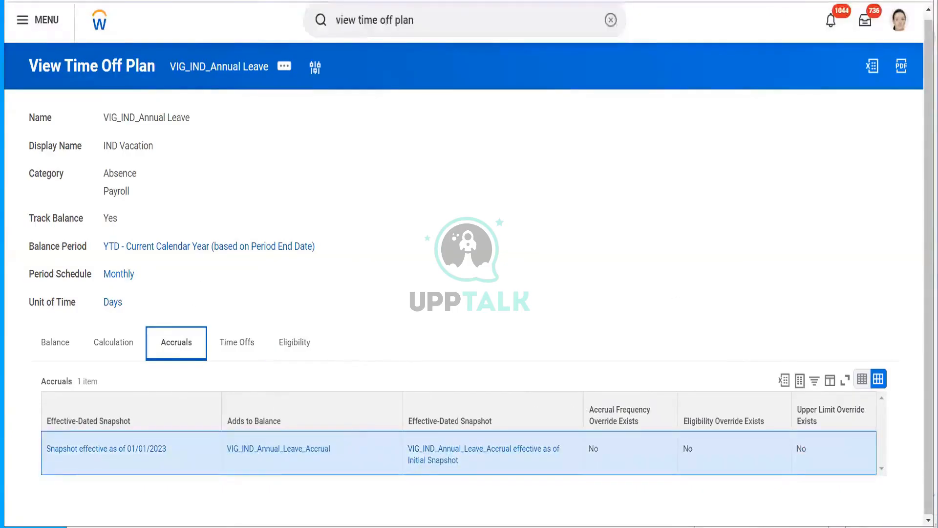
key(ctrl+Tab)
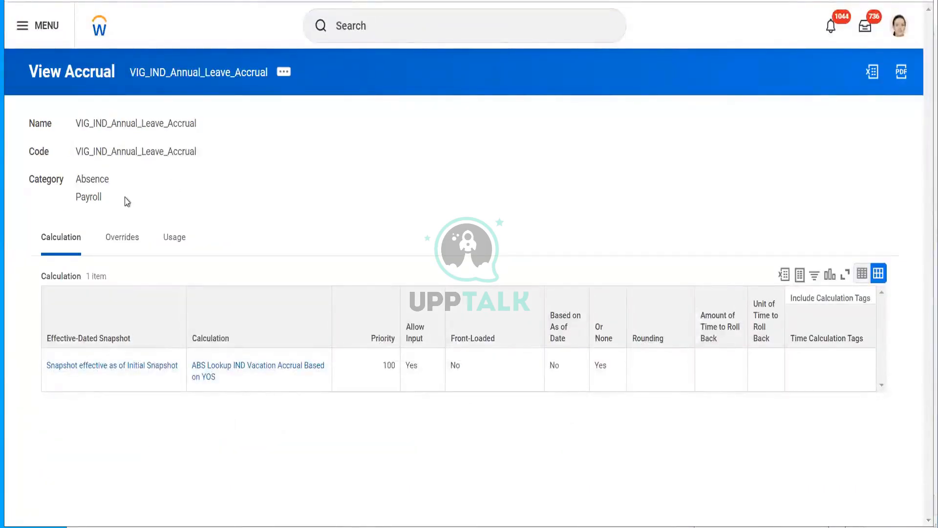
Step: Review the accrual's calculation and its overrides
click(122, 238)
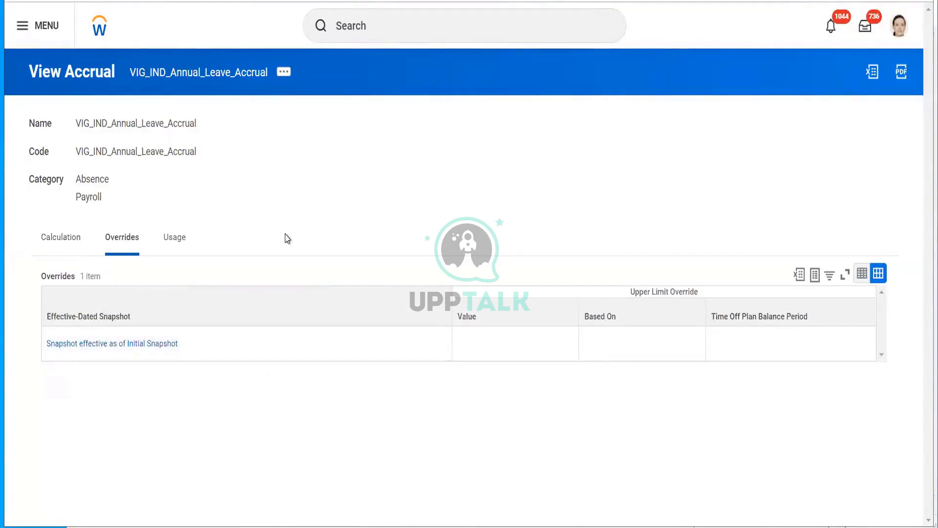
click(66, 244)
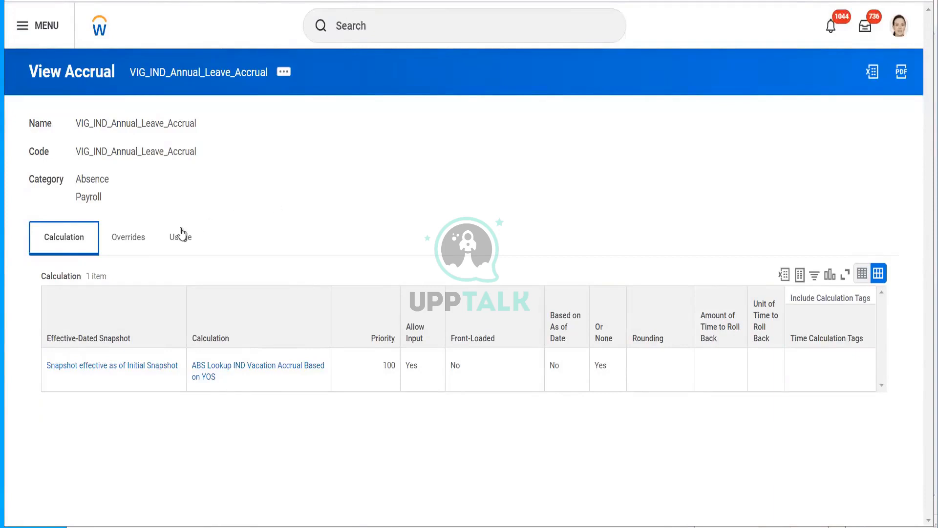
click(135, 243)
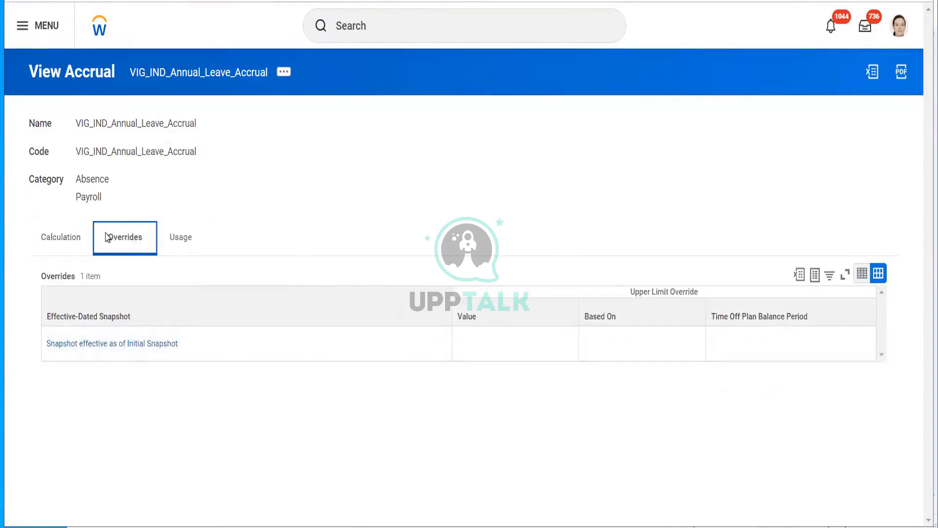
click(51, 251)
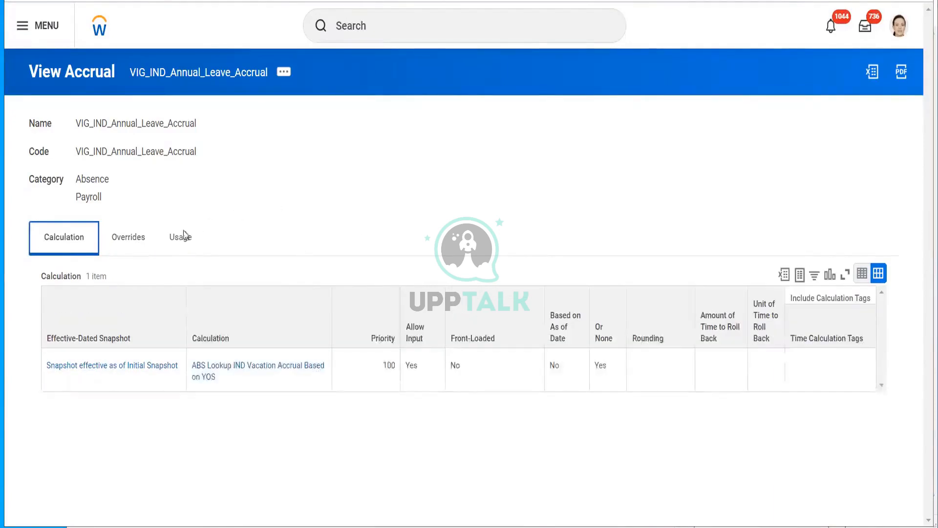
click(136, 244)
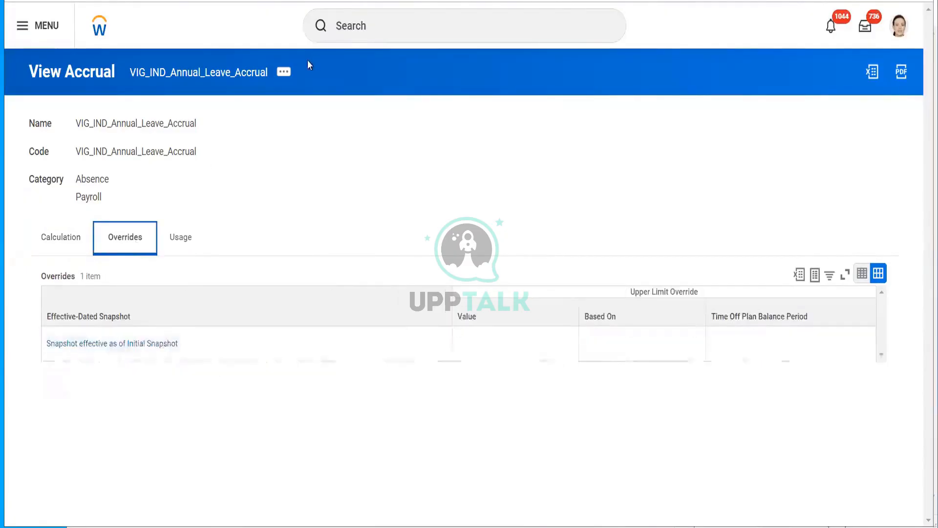
Step: Open the VIG_IND_Annual_Leave_Accrual accrual for editing, updating its existing effective date Initial Snapshot
click(283, 73)
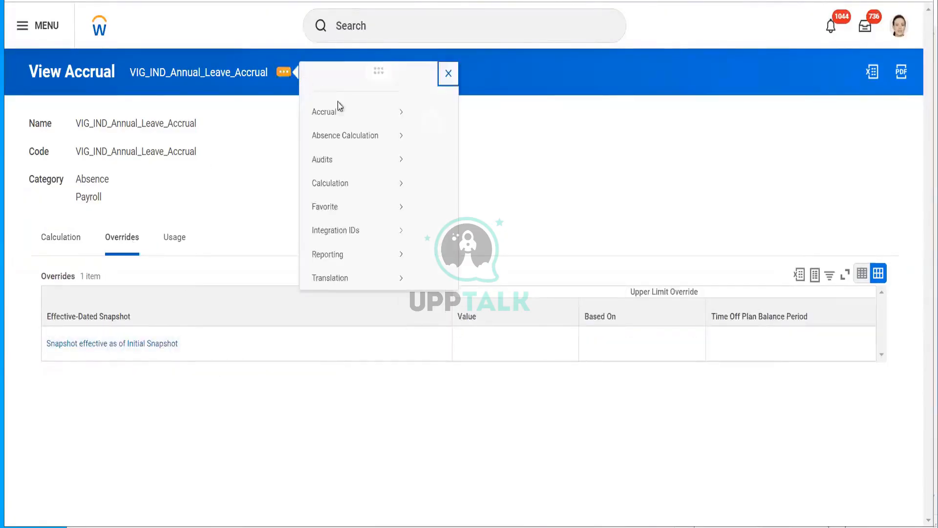
mouse_move(371, 127)
click(432, 129)
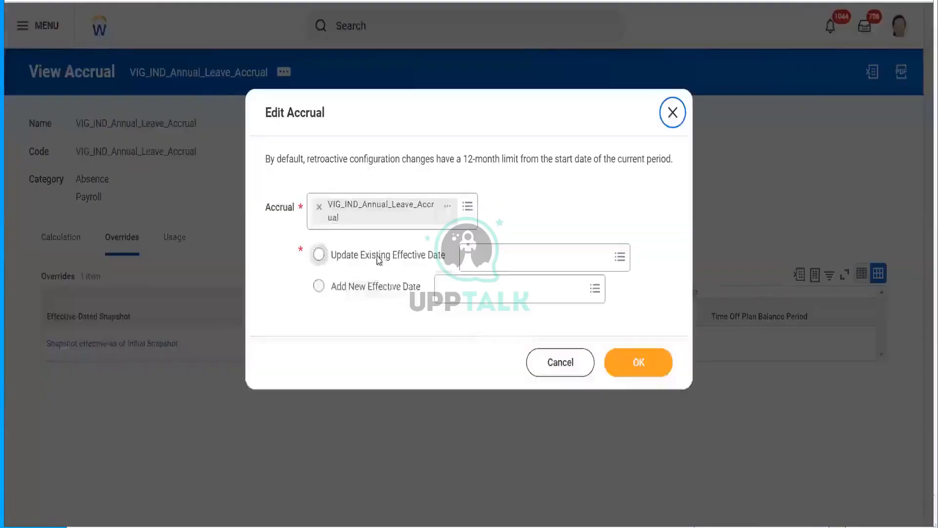
click(490, 259)
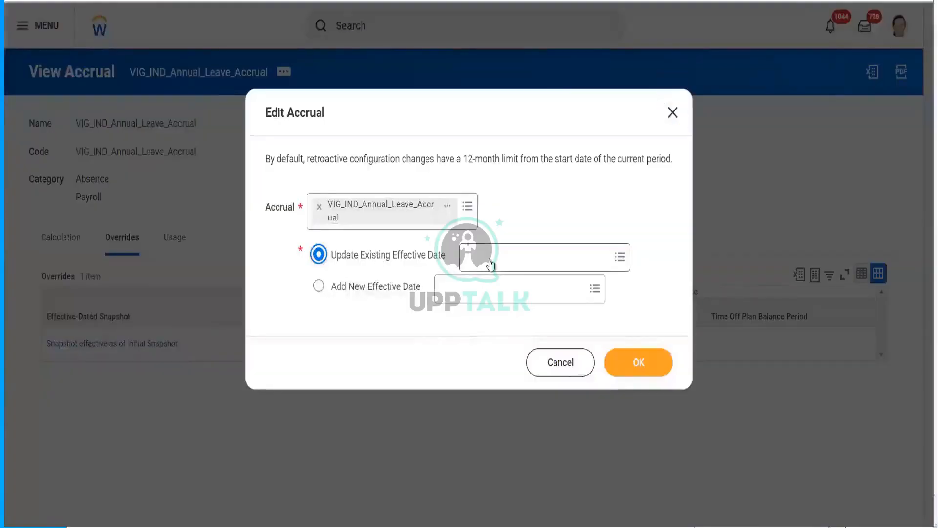
click(489, 279)
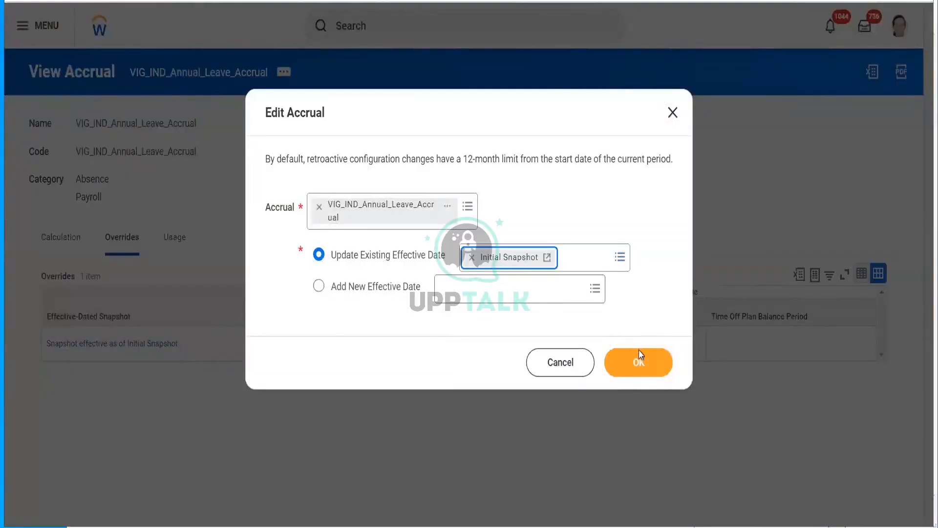
click(642, 361)
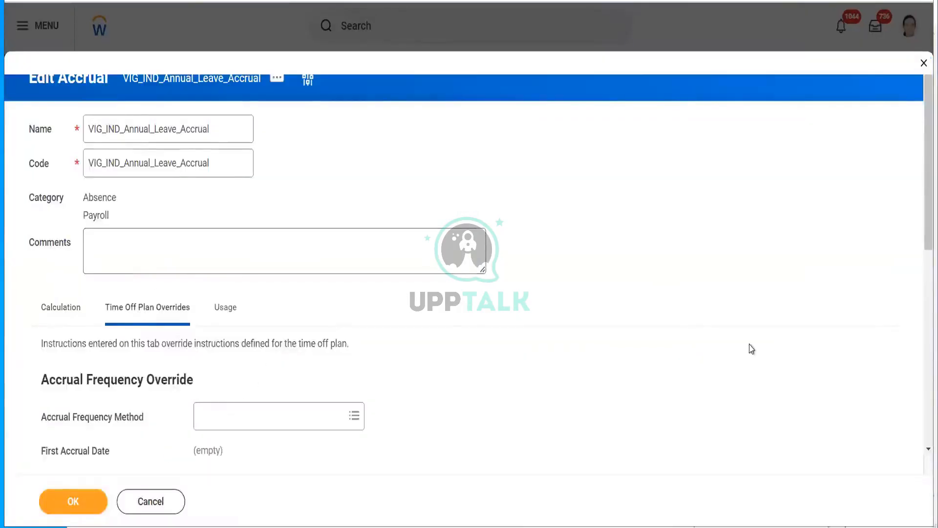
Step: Add a row to the Worker Eligibility Override table and search its worker eligibility options for "full time"
scroll(921, 186, down, 6)
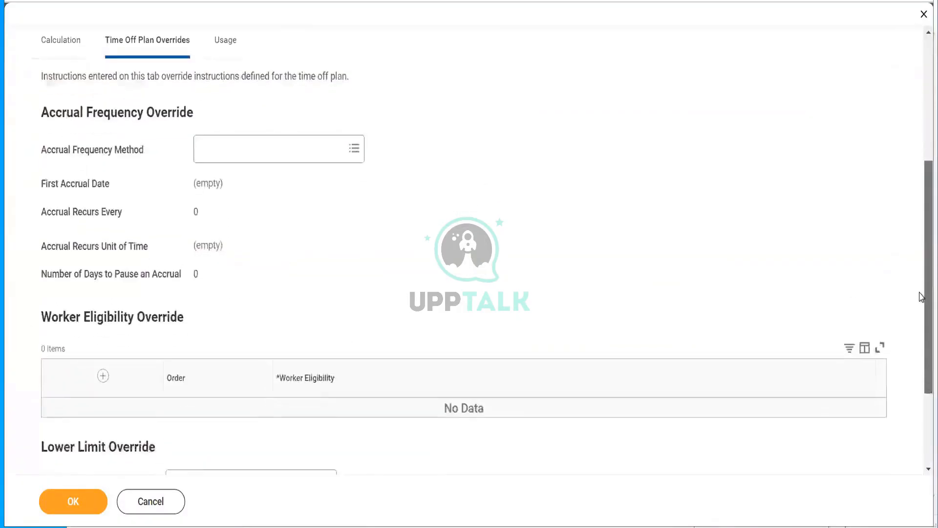
click(104, 341)
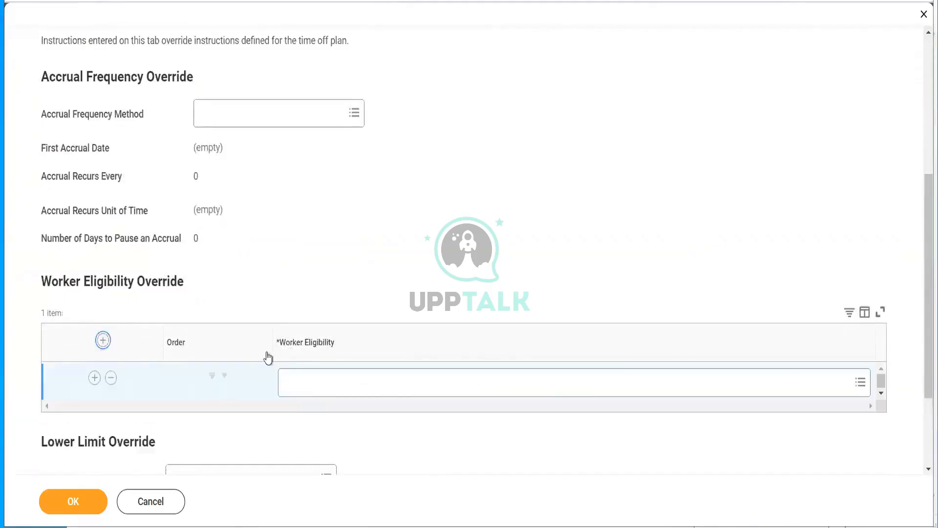
click(326, 385)
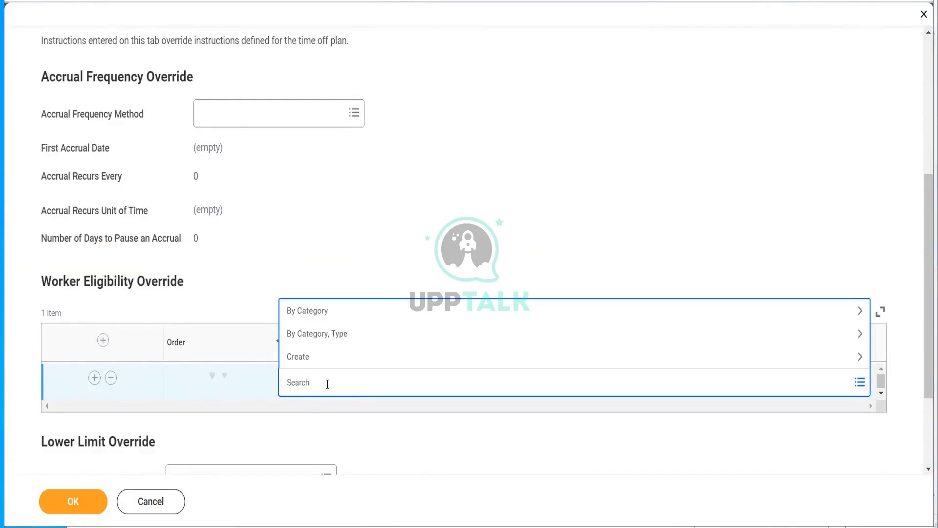
text(full time)
key(Return)
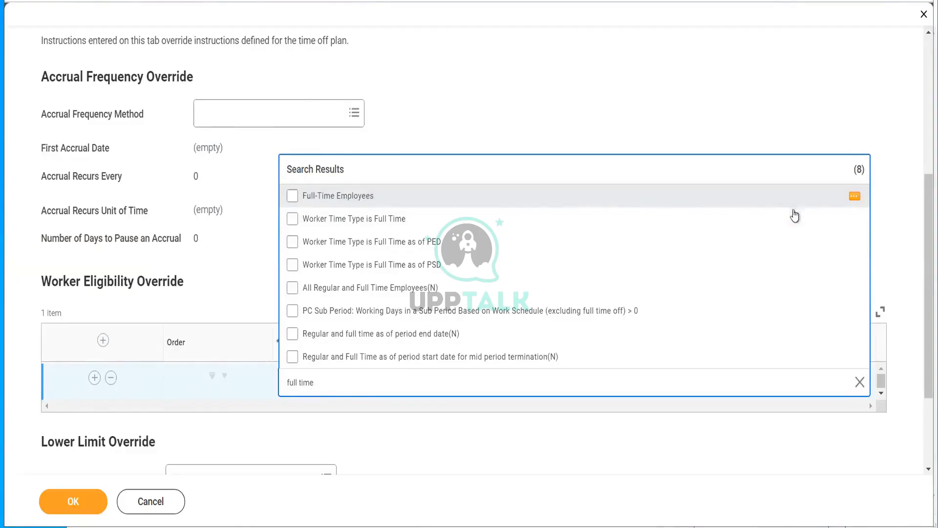
Step: Inspect the two Worker Time Type calculations and choose Worker Time Type is Full Time as of PED as the override's worker eligibility
click(854, 220)
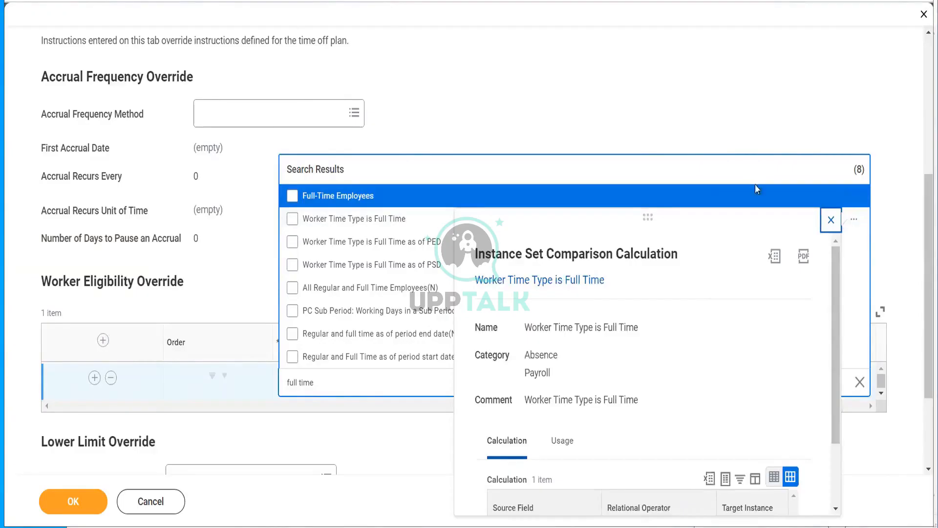
scroll(837, 421, down, 3)
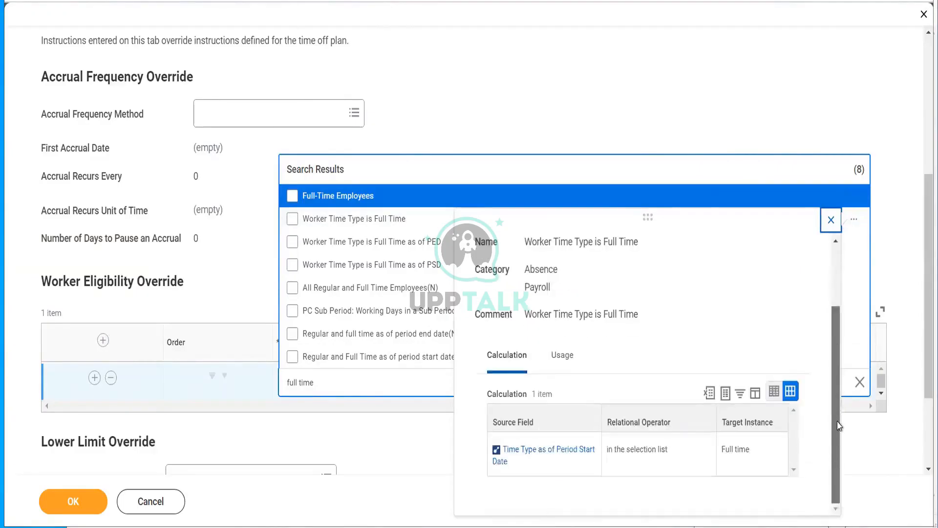
click(830, 220)
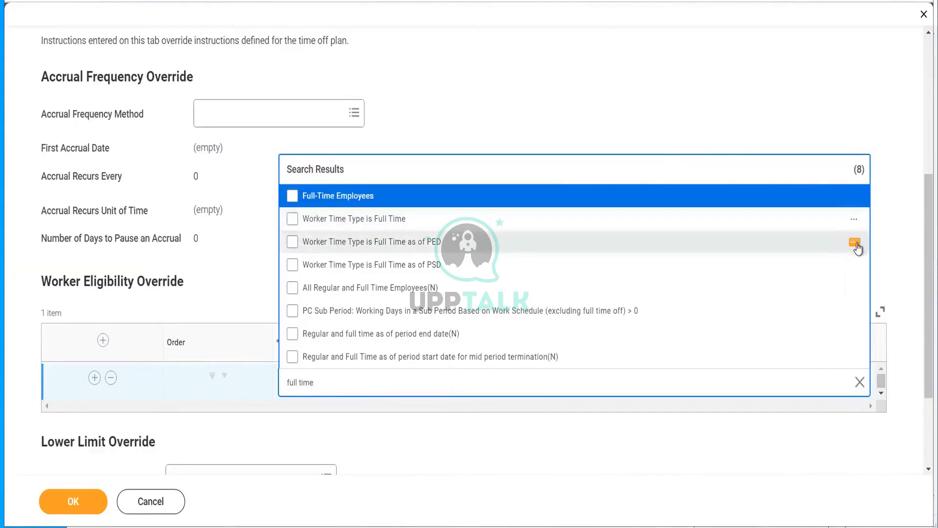
click(854, 244)
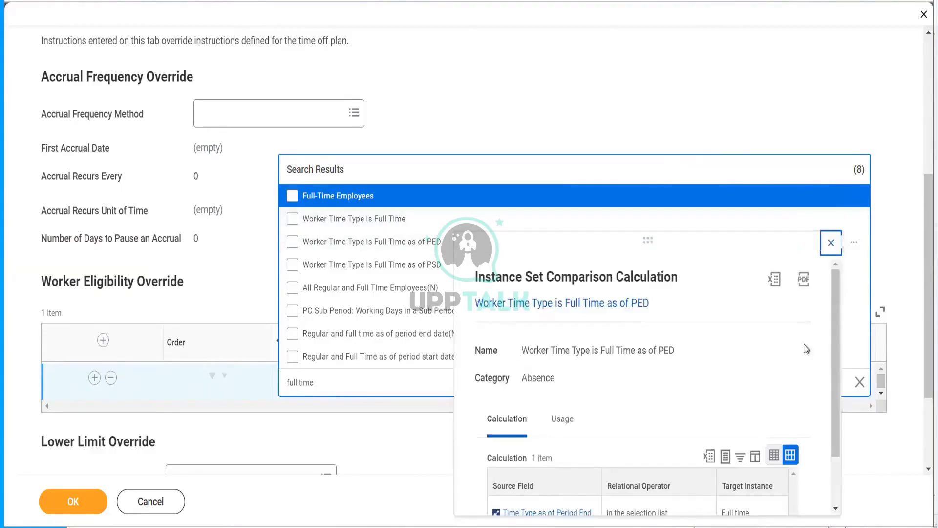
drag(834, 315, 827, 277)
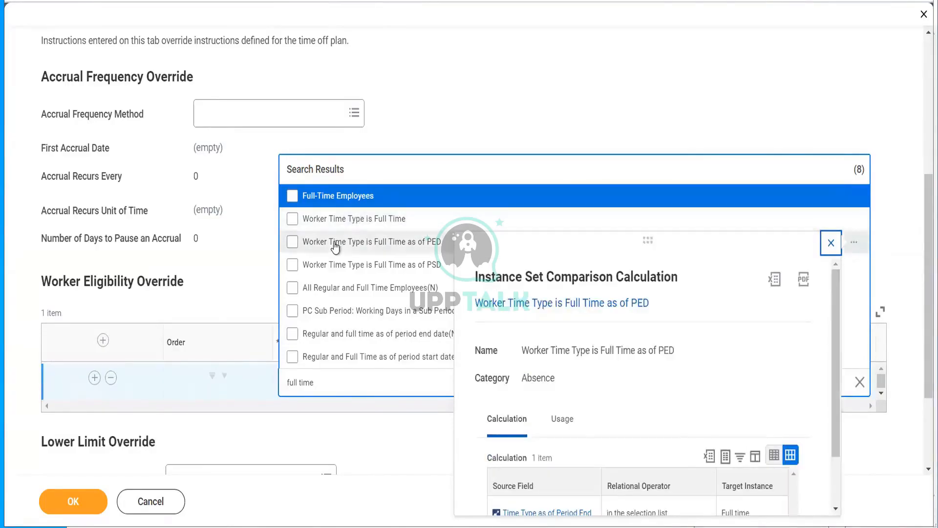
click(348, 234)
click(496, 119)
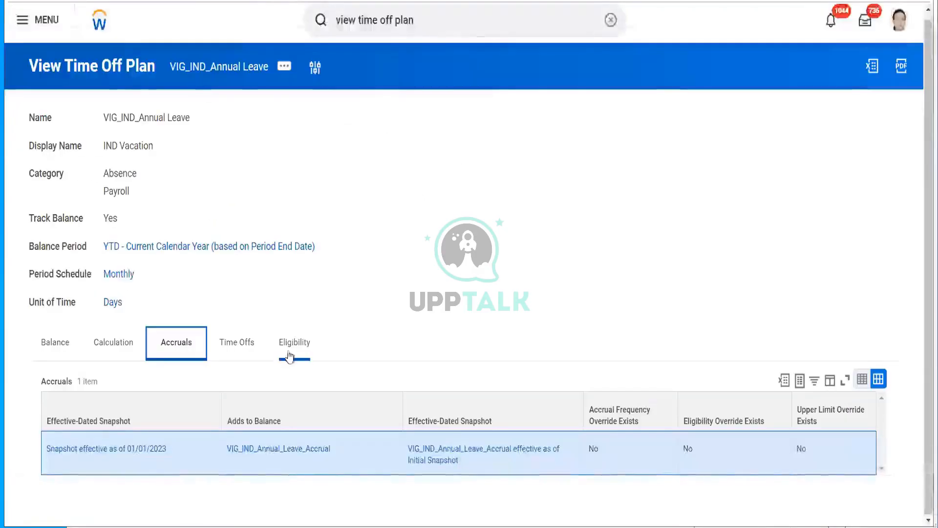
Step: Check the time off plan's eligibility, and review the accrual's Time Off Plan Overrides section
click(293, 349)
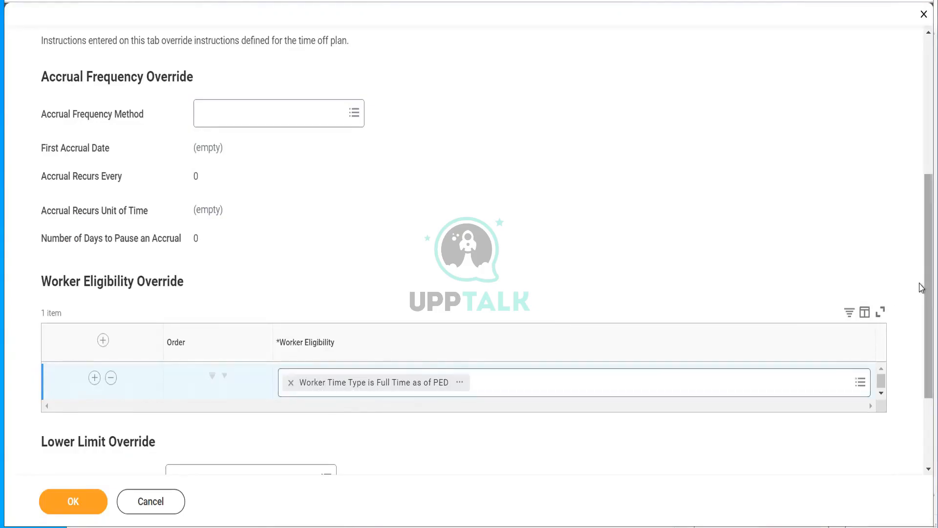
scroll(921, 288, up, 4)
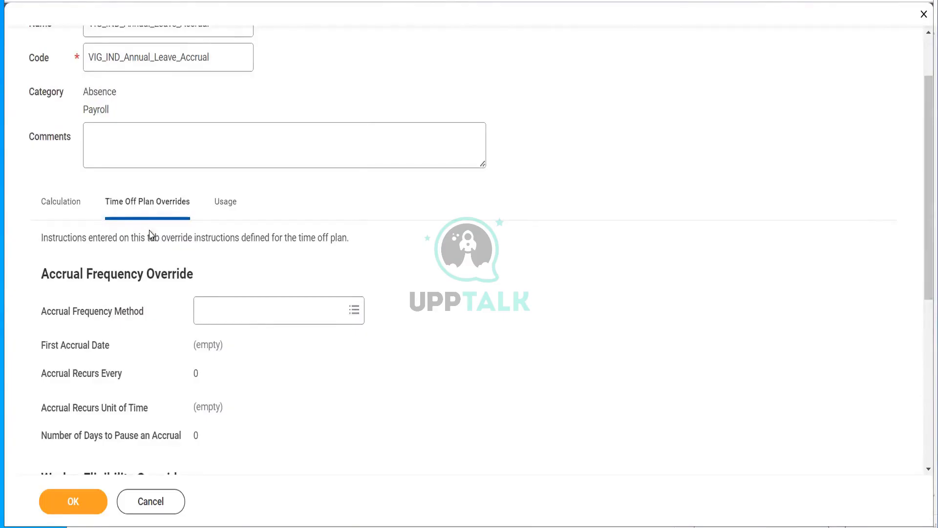
drag(107, 208, 199, 213)
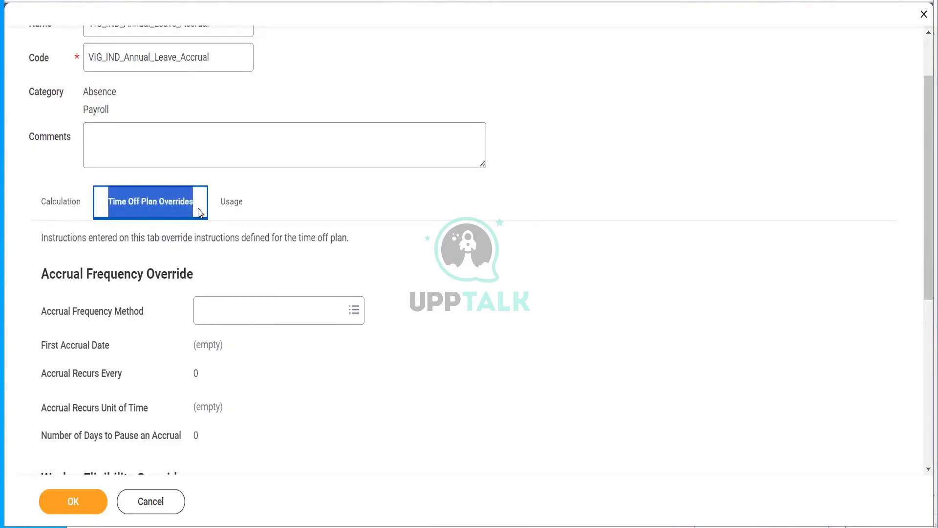
click(488, 306)
Step: Replace the full-time rule in the override's worker eligibility with Worker's Company = India as of PE Date, found by searching "india"
drag(921, 152, 923, 276)
click(546, 341)
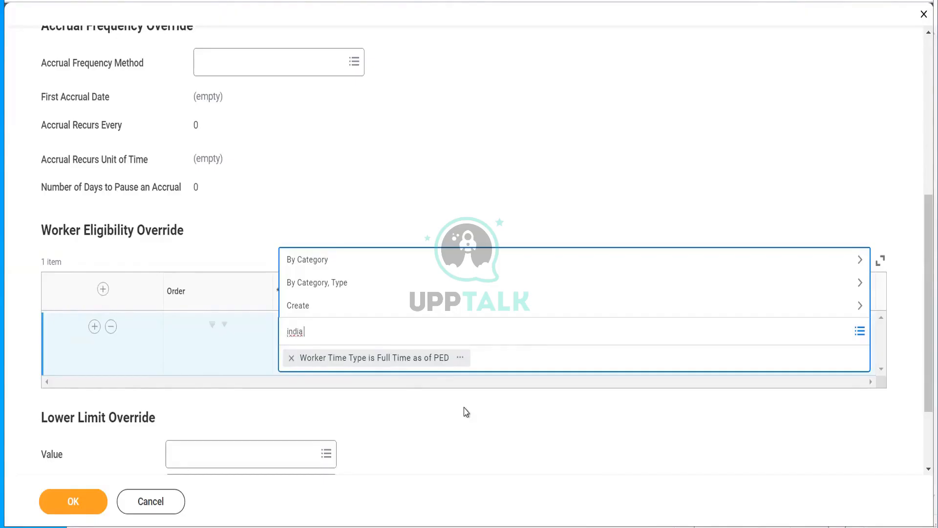
key(Return)
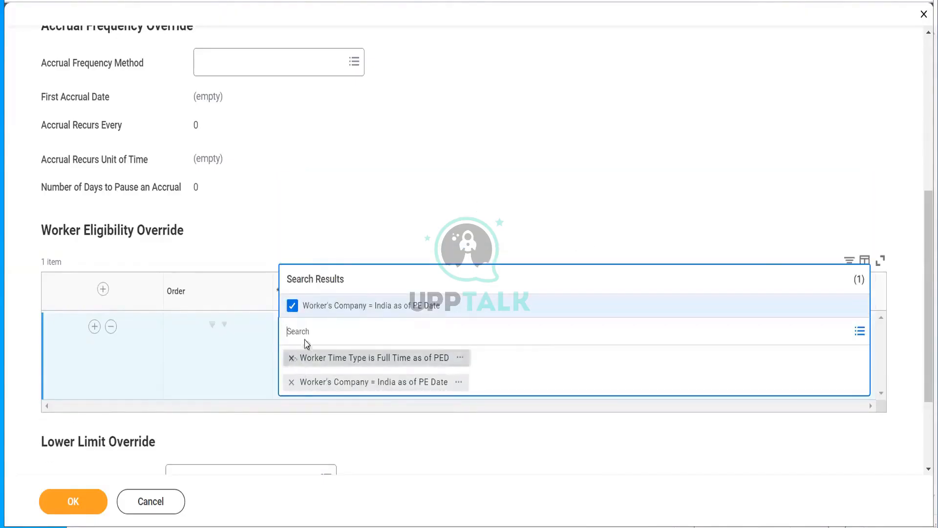
click(291, 358)
Step: Search "abs log" and add ABS LOG Country is IND as of PED or PSD and mid-Period Terminated to the override's worker eligibility
click(545, 332)
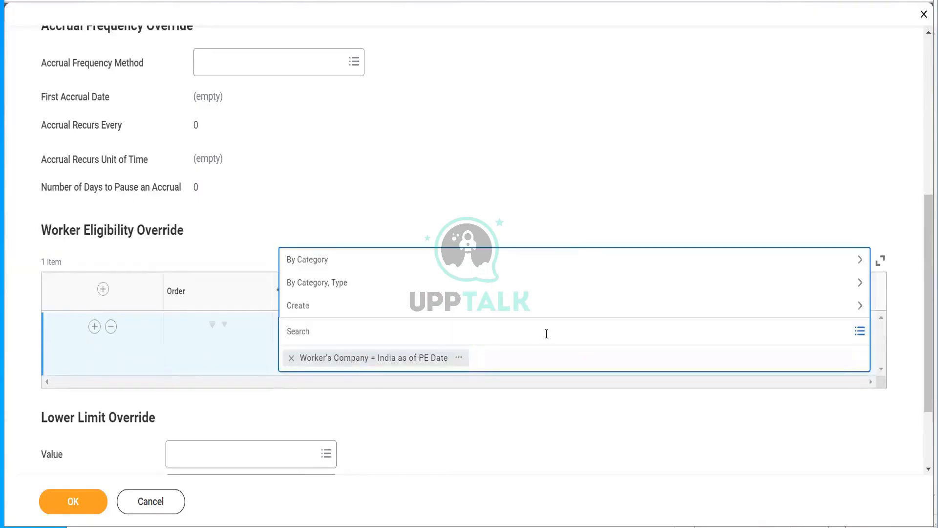
text(abs log)
key(Return)
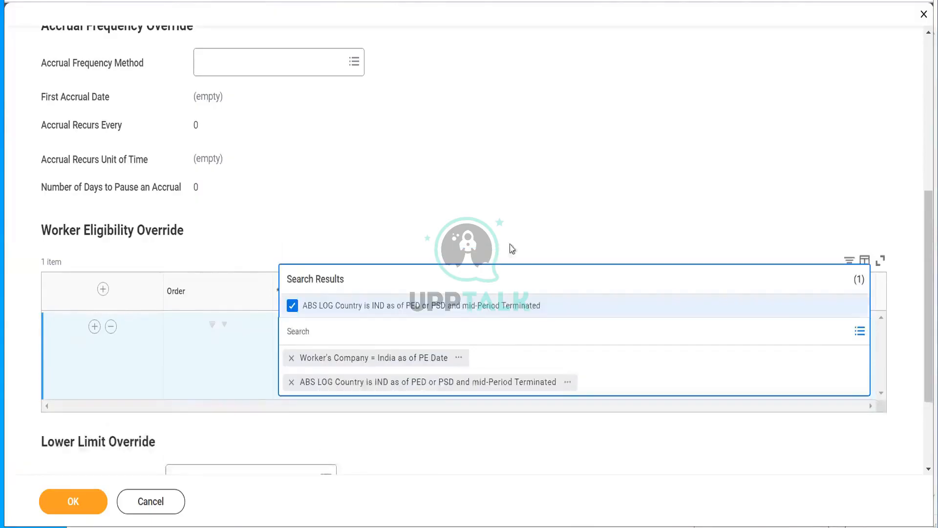
click(488, 197)
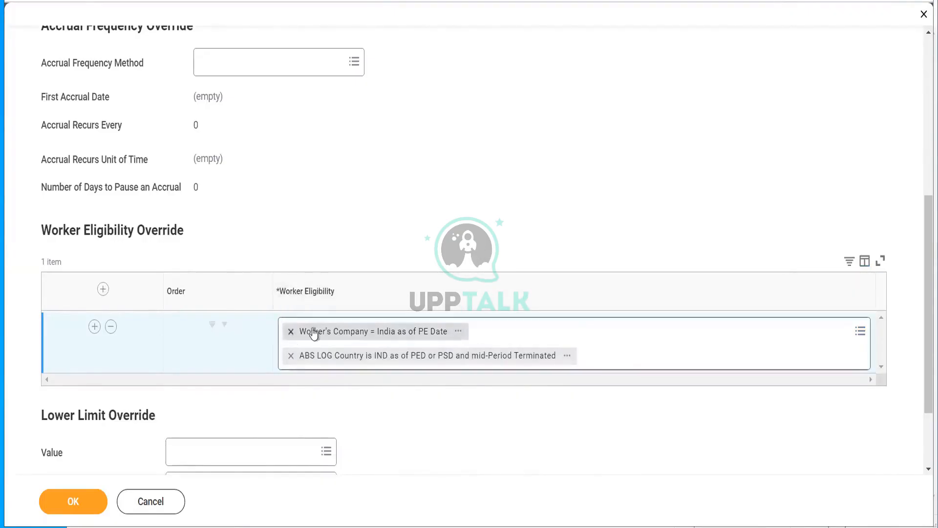
Step: Replace the Worker's Company rule in the override's worker eligibility with Worker Time Type is Full Time as of PED, and save and review the accrual
click(291, 332)
click(646, 326)
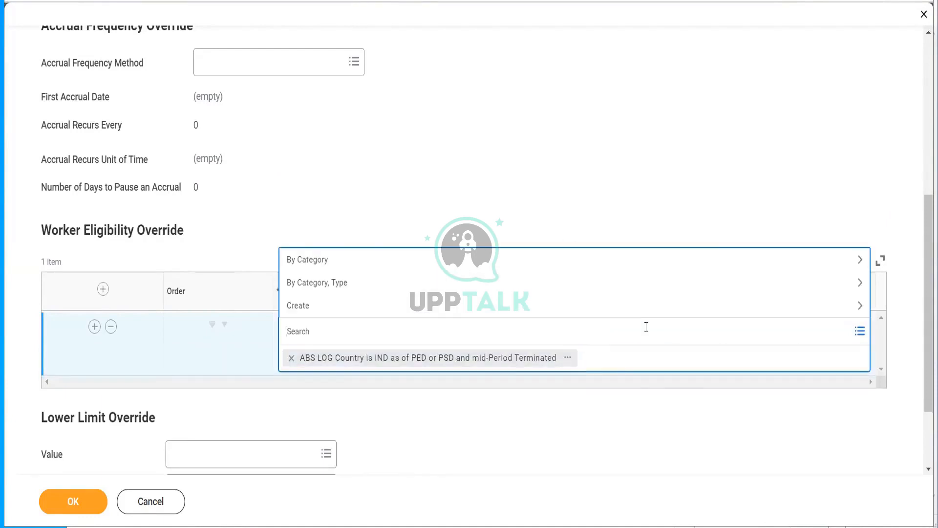
text(full time)
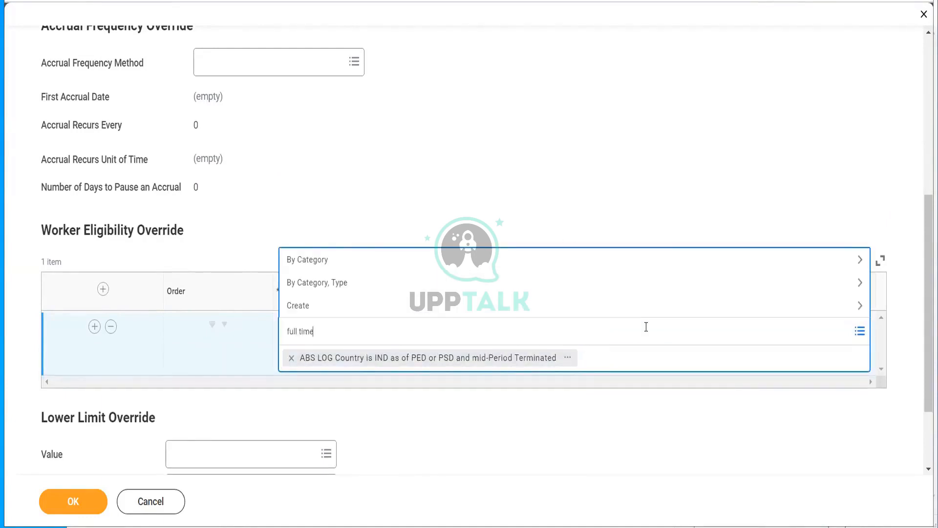
key(Return)
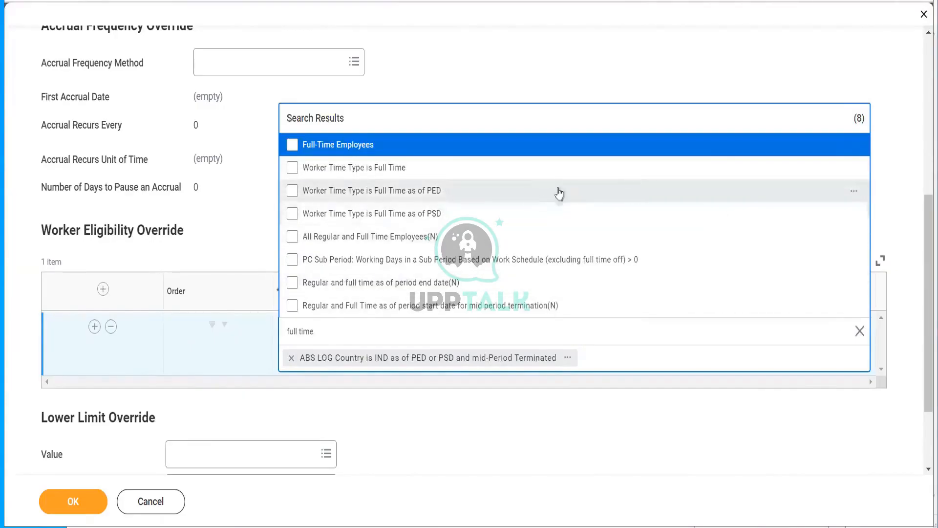
click(532, 201)
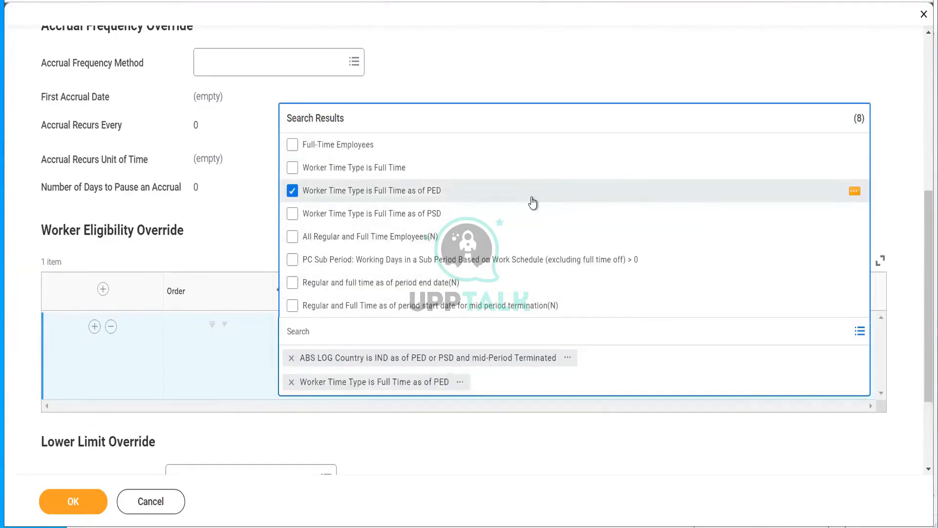
click(561, 69)
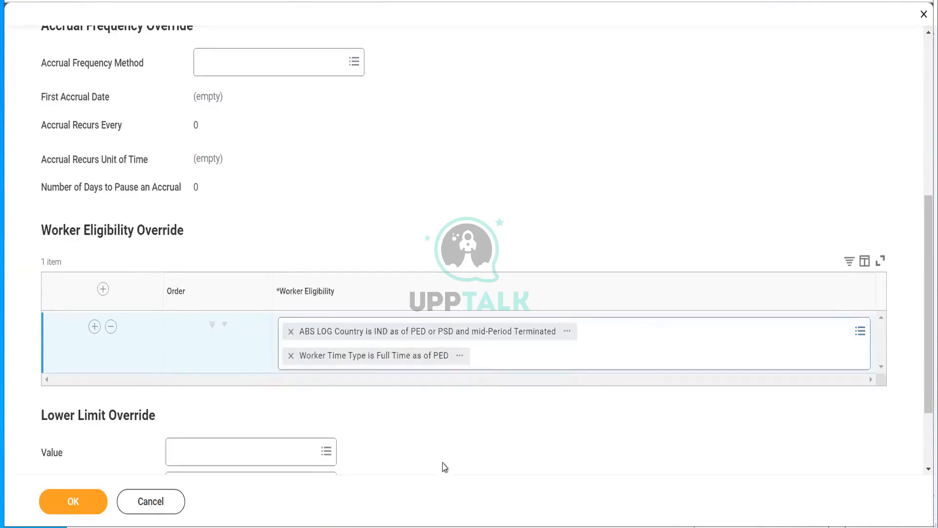
click(68, 503)
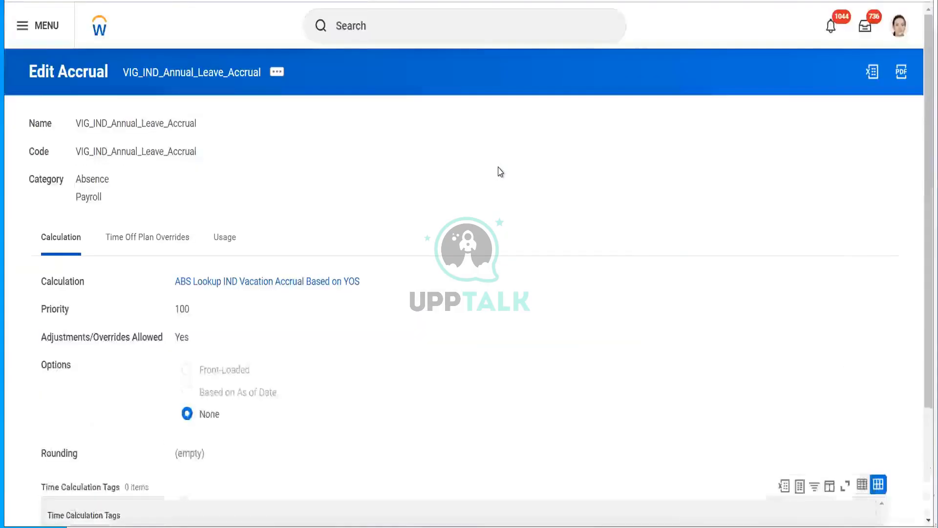
click(142, 237)
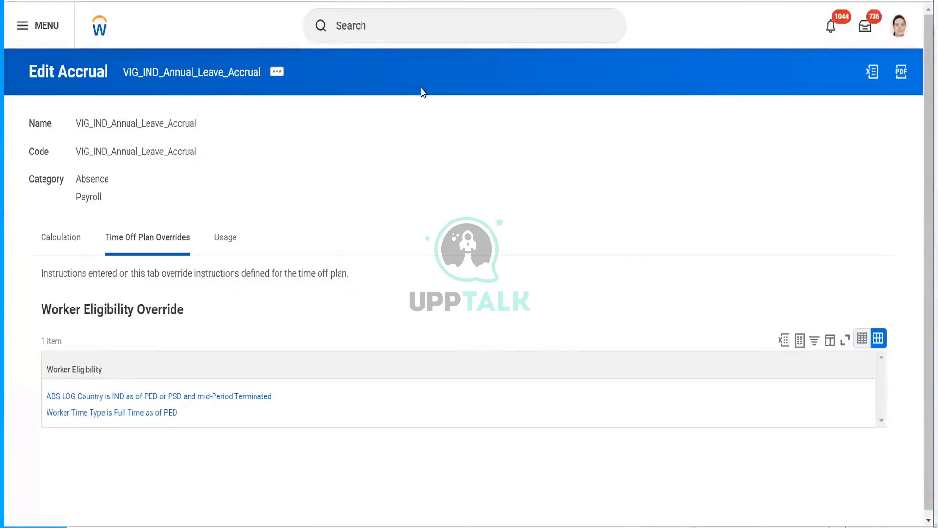
Step: Check the time off plan's calculation settings and reopen VIG_IND_Annual_Leave_Accrual for editing by updating its existing effective date
click(274, 72)
mouse_move(361, 127)
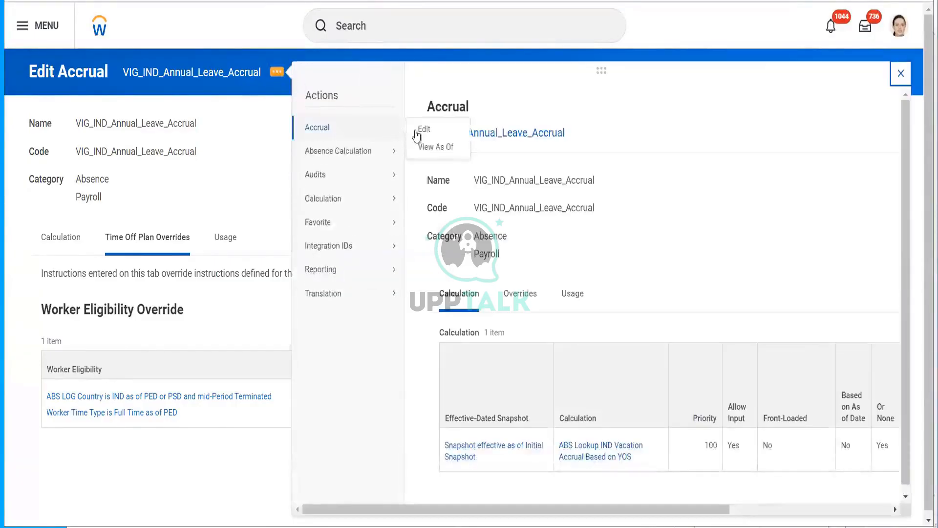
click(426, 131)
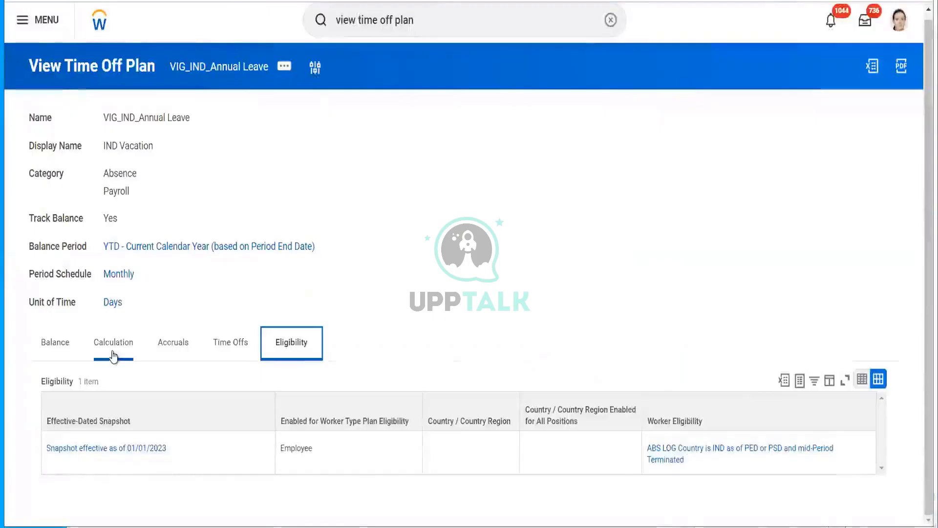
click(113, 353)
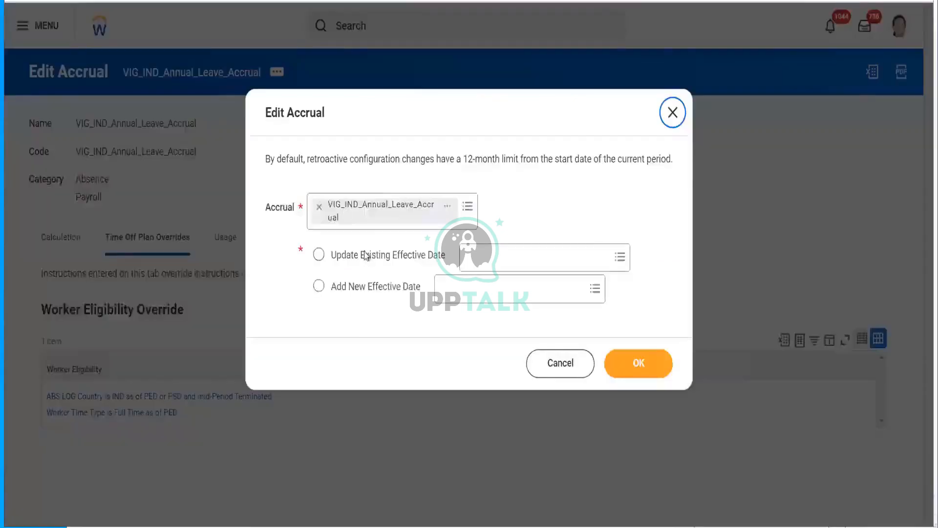
click(507, 255)
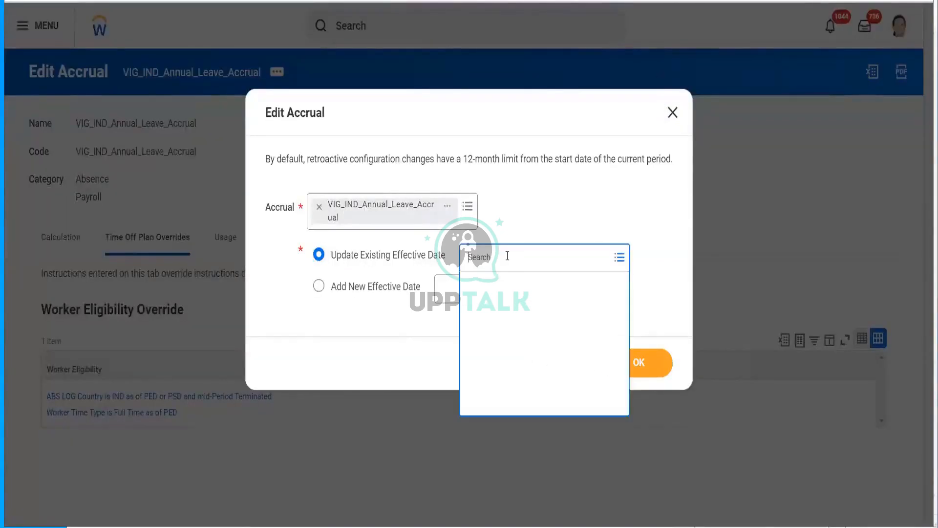
click(496, 341)
click(623, 360)
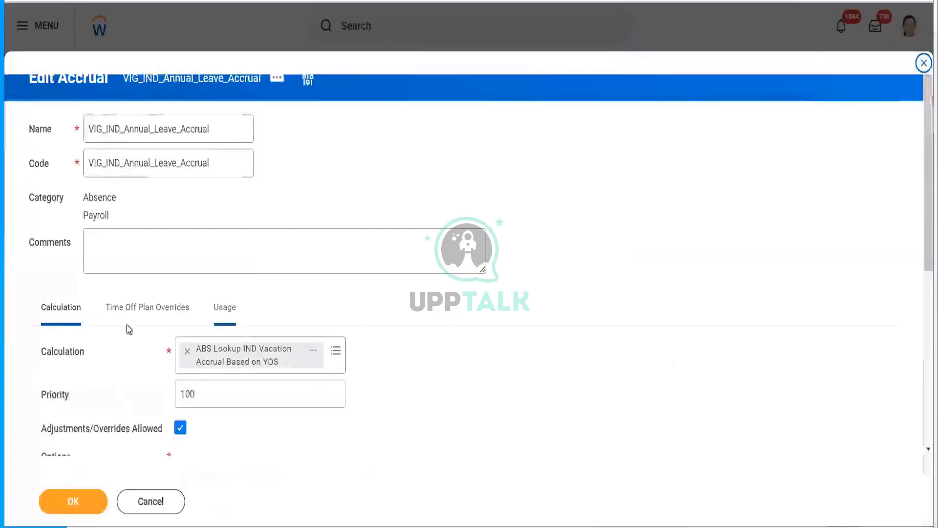
Step: Override the accrual's Accrual Frequency Method with Start of Period in its time off plan overrides, and save the accrual
click(146, 308)
click(226, 420)
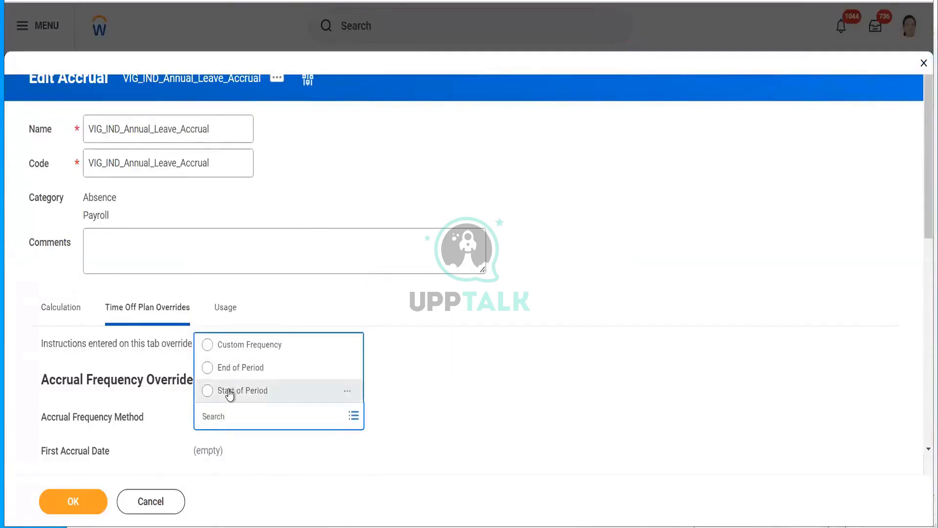
click(230, 390)
drag(926, 204, 926, 238)
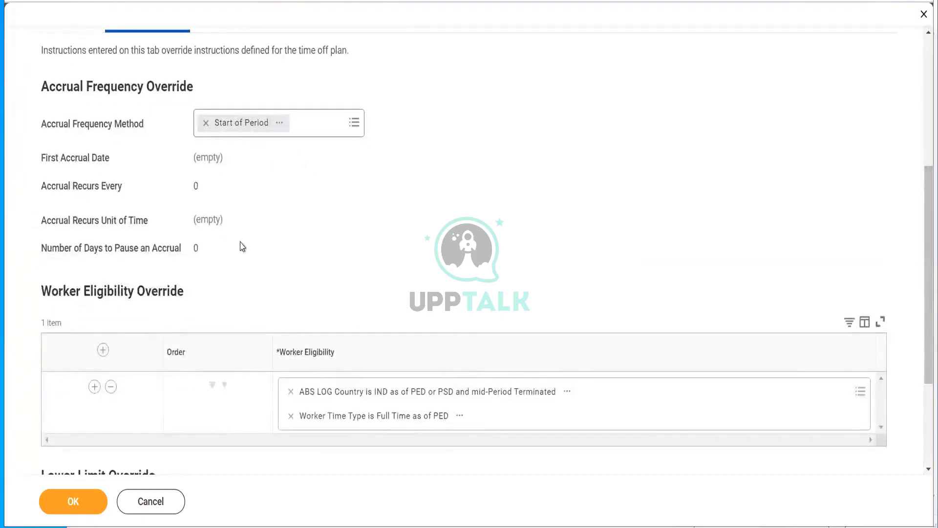
click(68, 505)
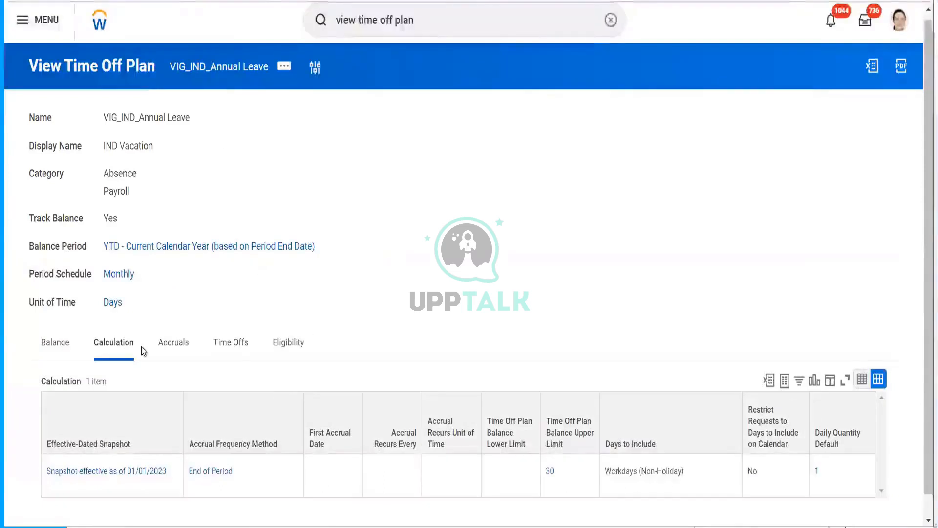
Step: Review the time off plan's accruals and time offs, and inspect the details and validation of IND Vacation Time Off opened separately
click(164, 353)
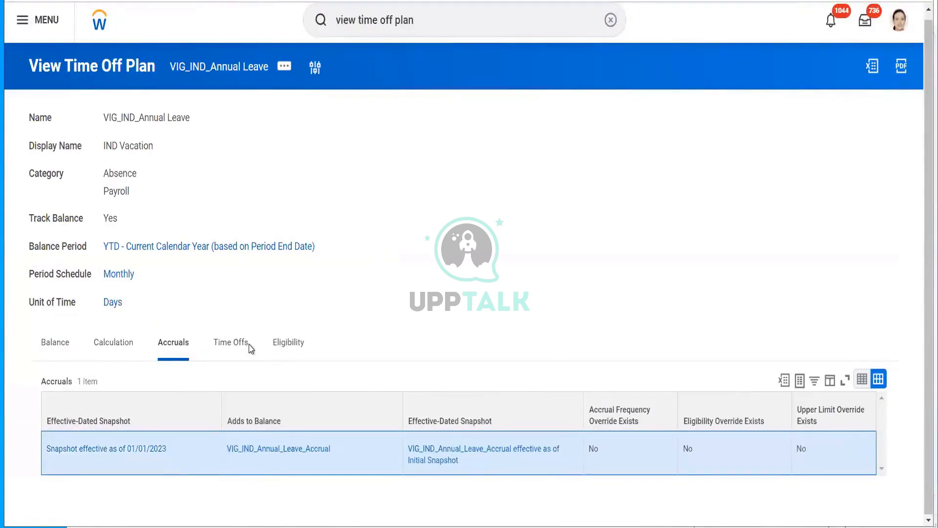
click(236, 346)
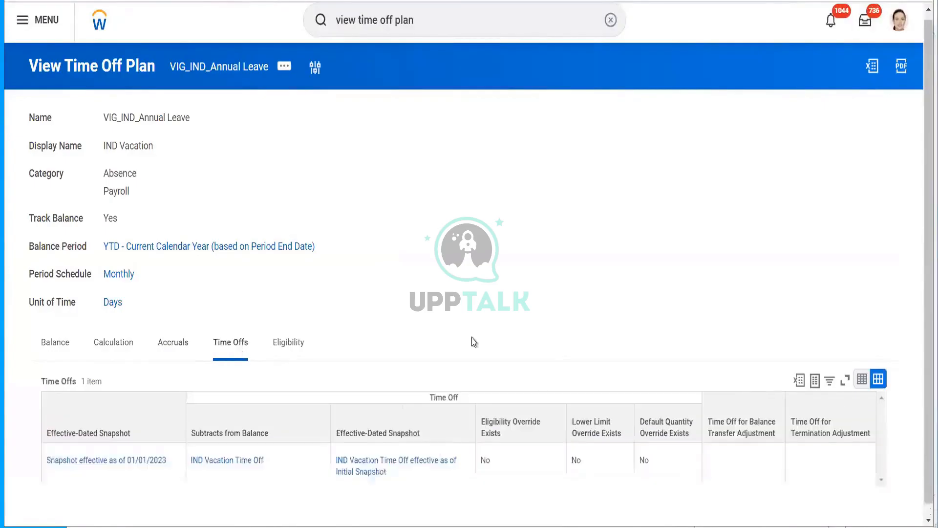
right_click(239, 463)
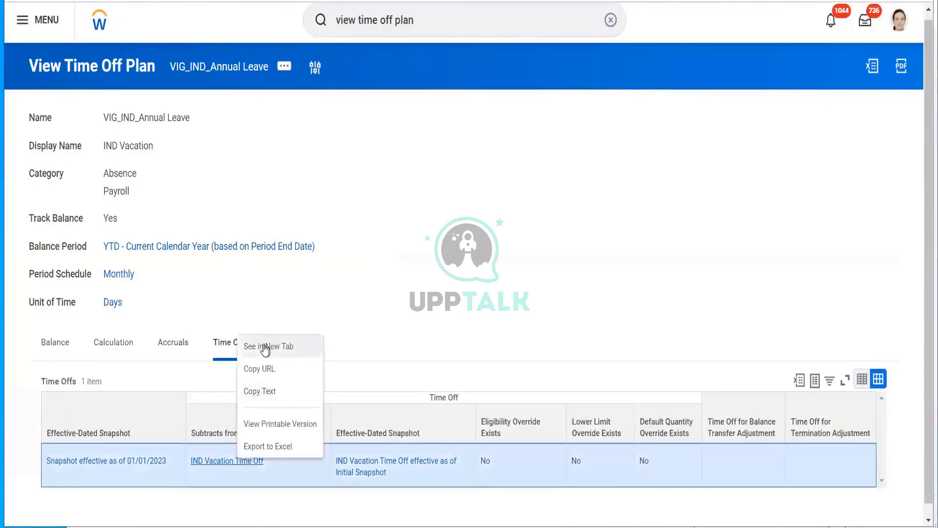
click(264, 347)
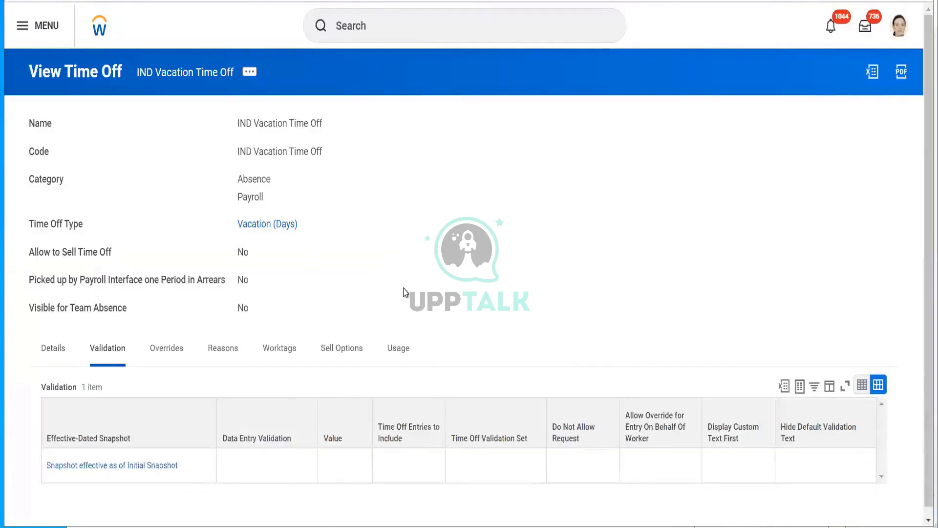
click(52, 354)
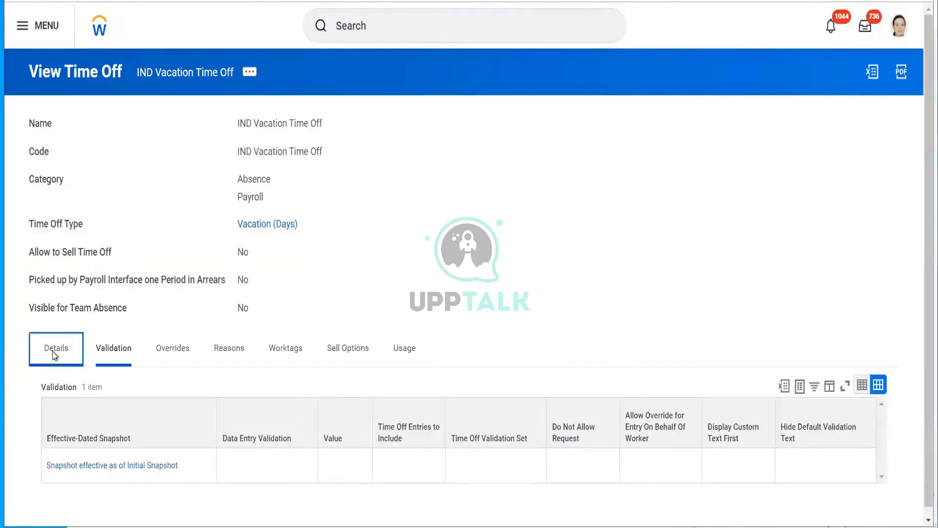
click(110, 350)
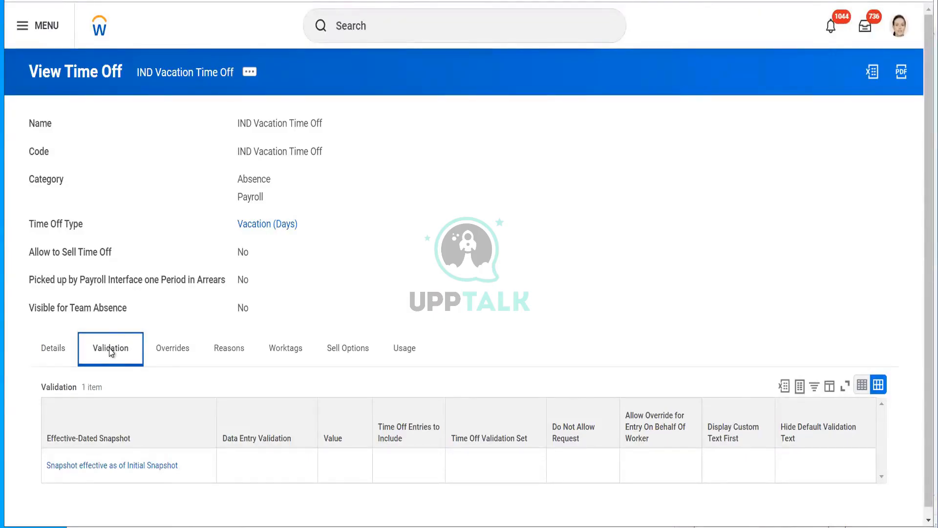
Step: Open IND Vacation Time Off for editing, updating the existing effective date Initial Snapshot
click(248, 72)
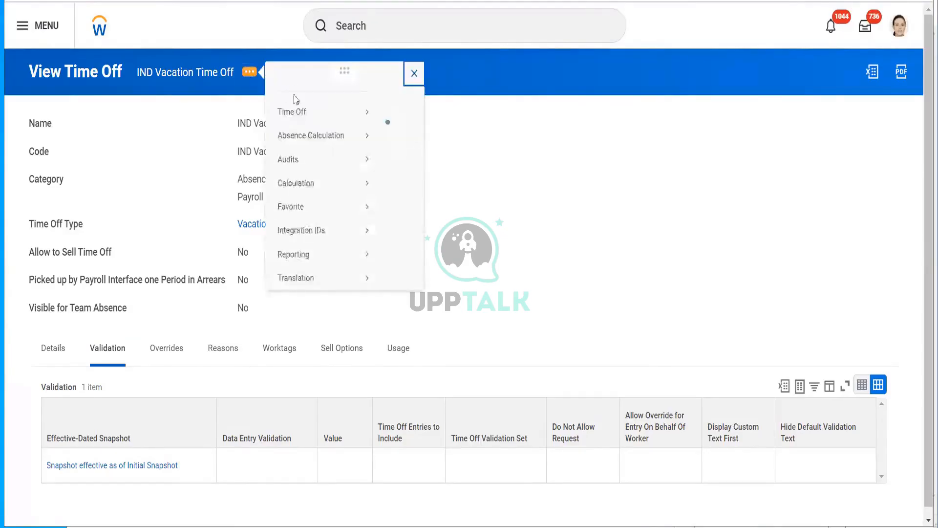
mouse_move(368, 131)
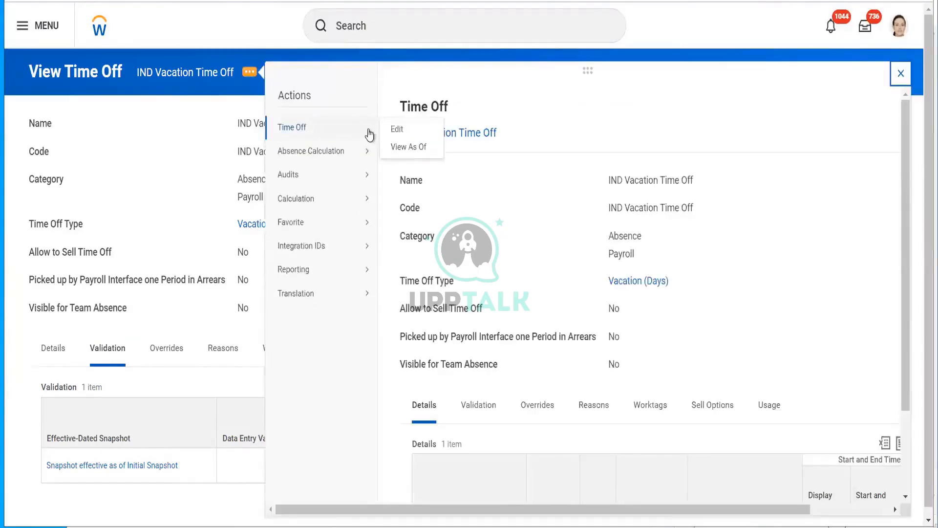
click(396, 129)
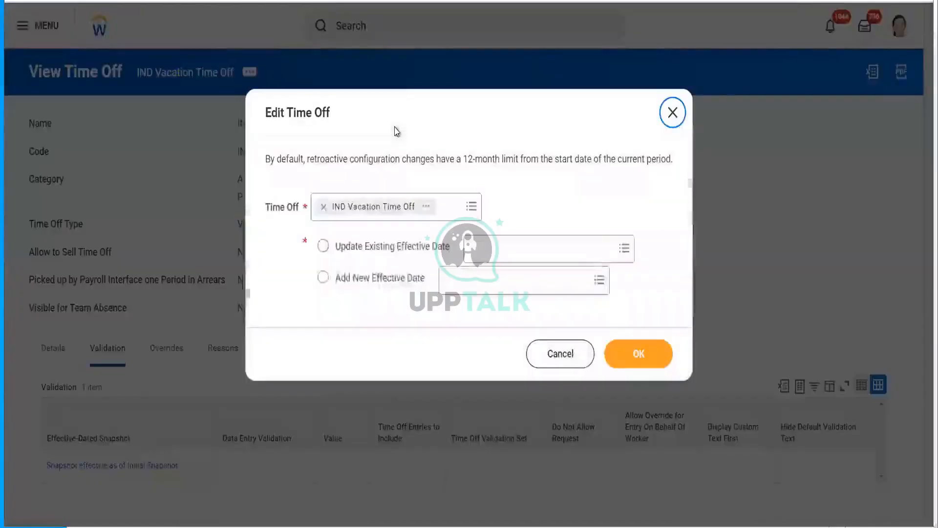
click(384, 250)
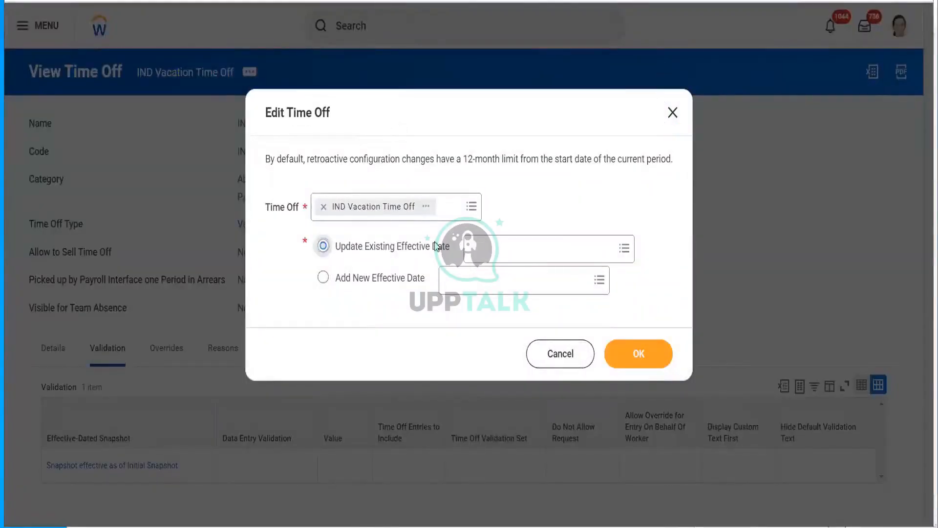
click(525, 252)
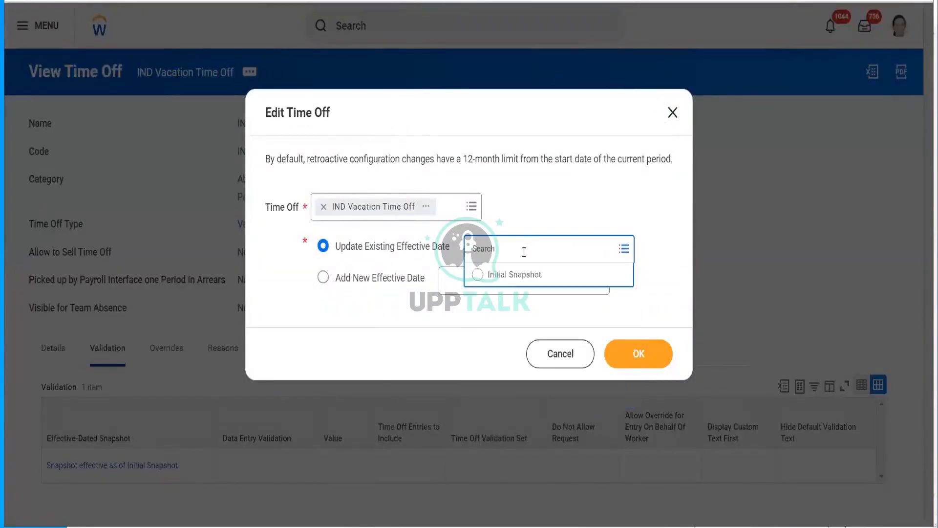
click(510, 275)
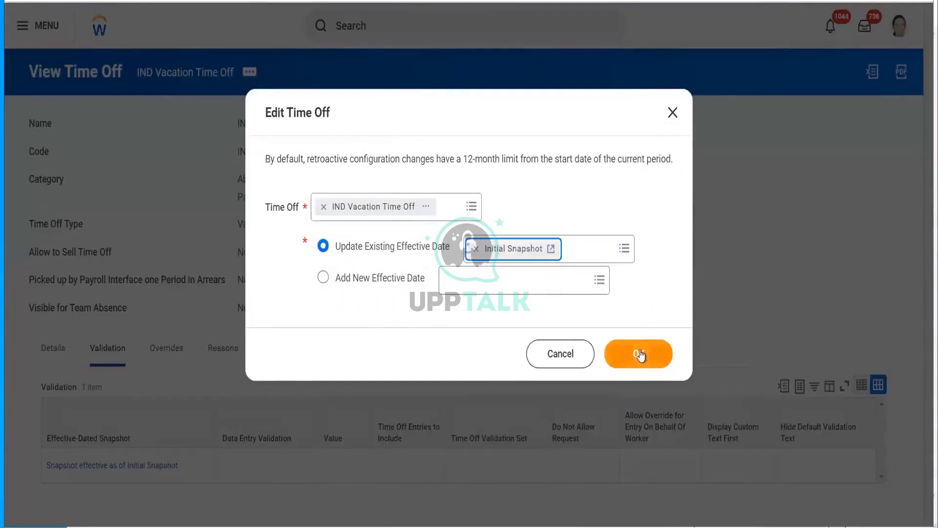
key(Return)
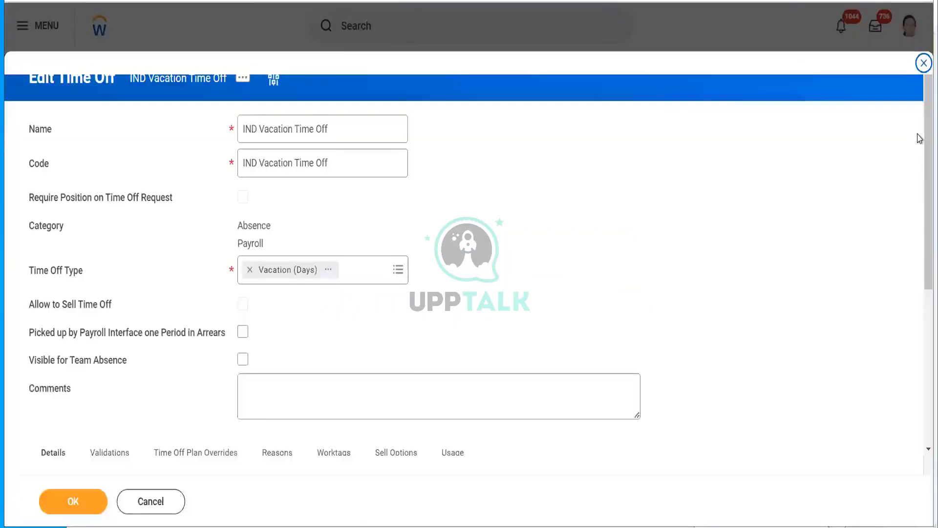
Step: Add a Consecutive Day Maximum data entry validation with value 5 to IND Vacation Time Off
scroll(921, 130, down, 5)
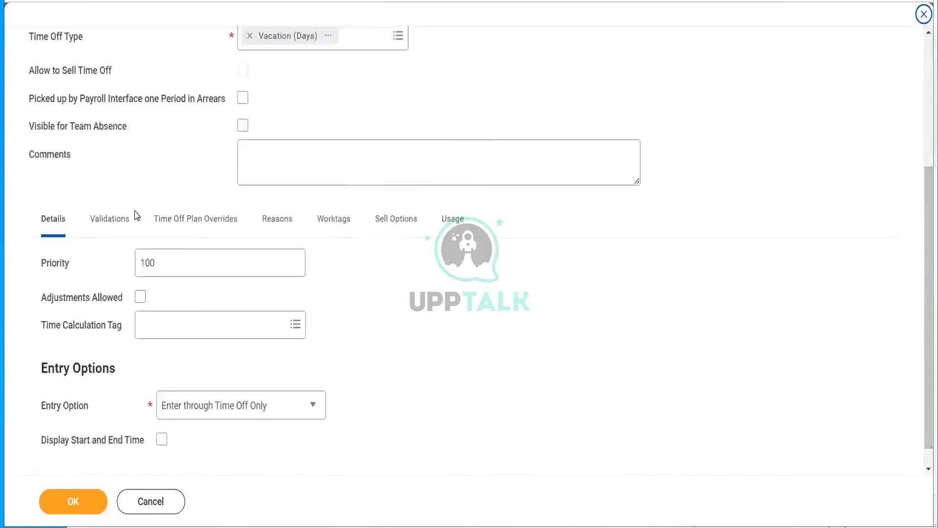
click(114, 221)
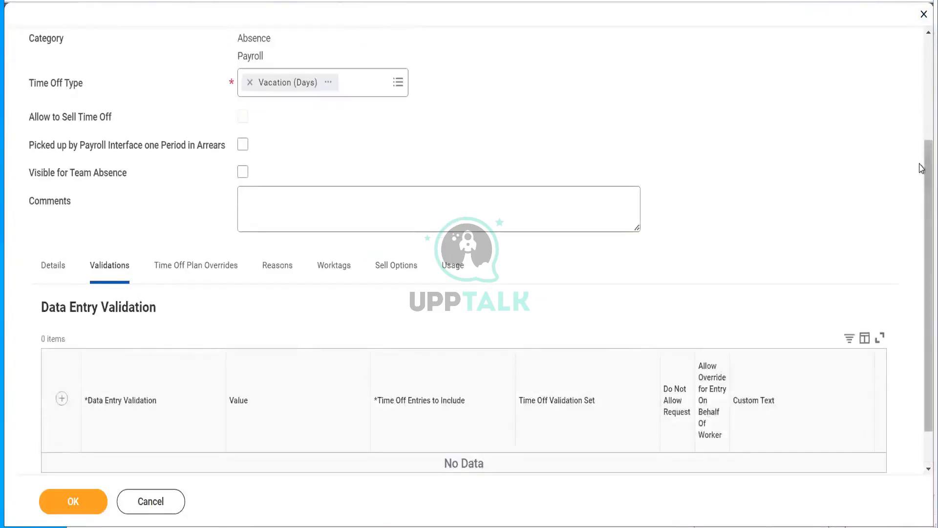
scroll(921, 282, down, 1)
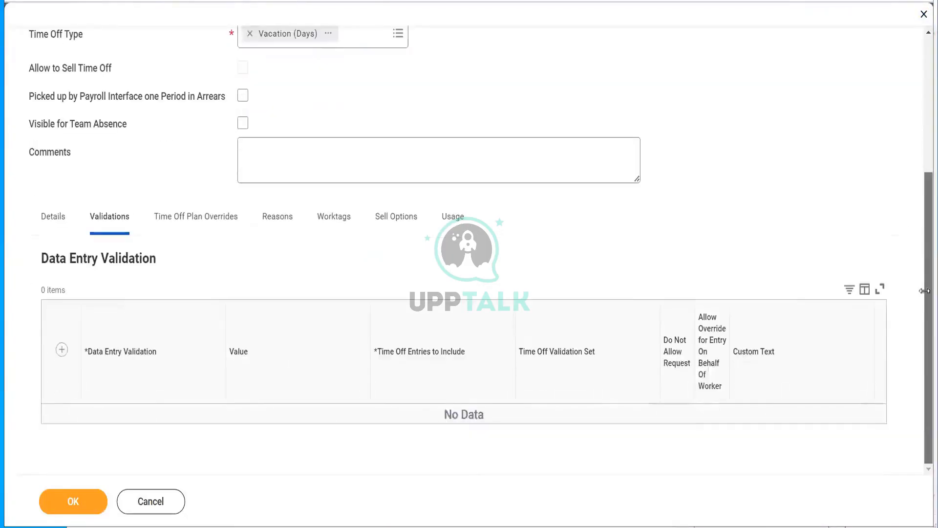
click(60, 351)
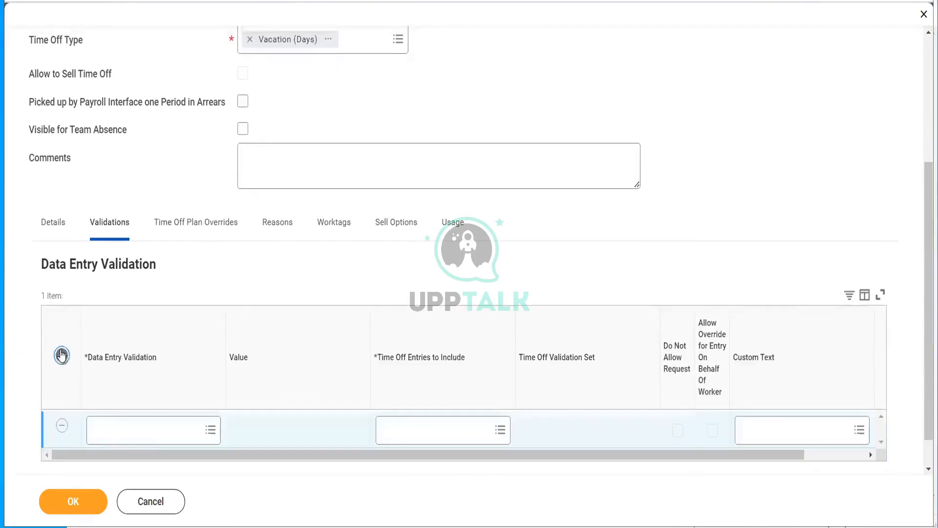
click(148, 431)
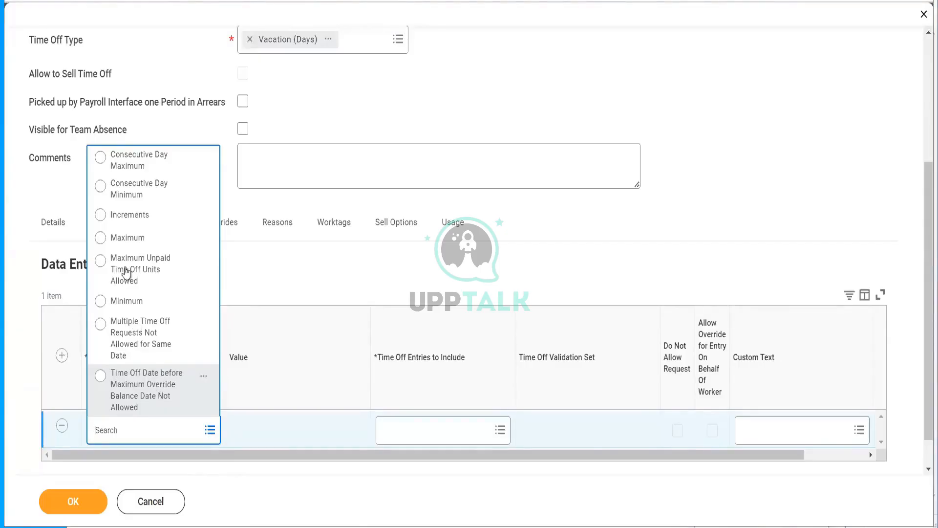
click(129, 163)
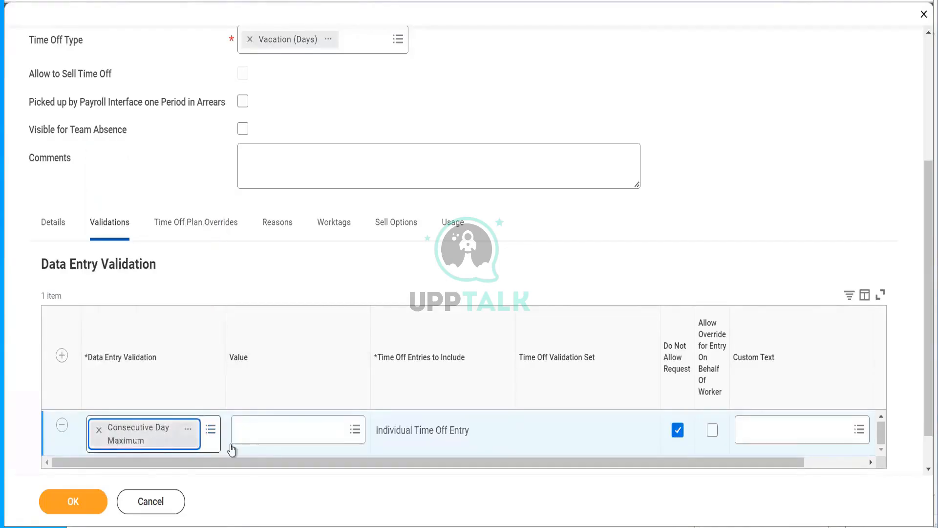
click(287, 430)
text(5\)
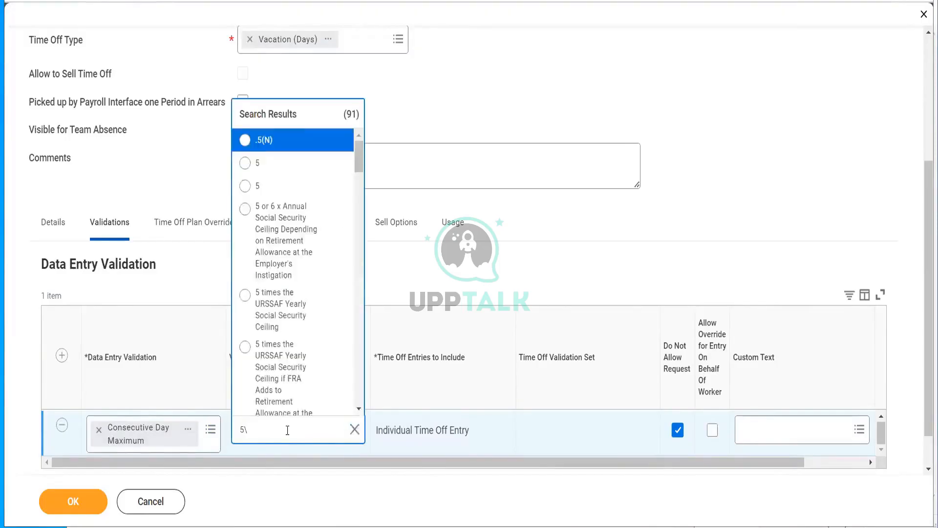
click(257, 163)
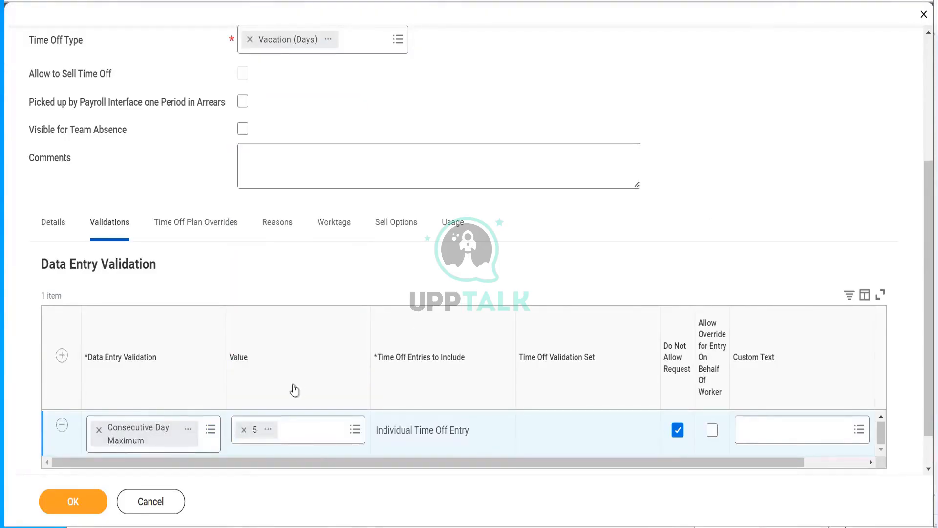
Step: Add a Maximum validation with value 1, including All Time Off Entries for Worker for Same Date
click(62, 355)
scroll(921, 211, down, 3)
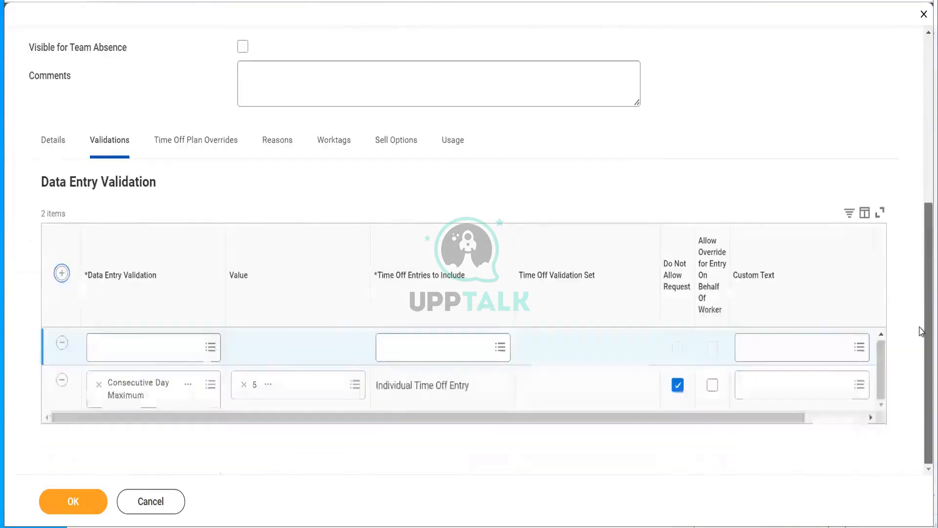
click(171, 339)
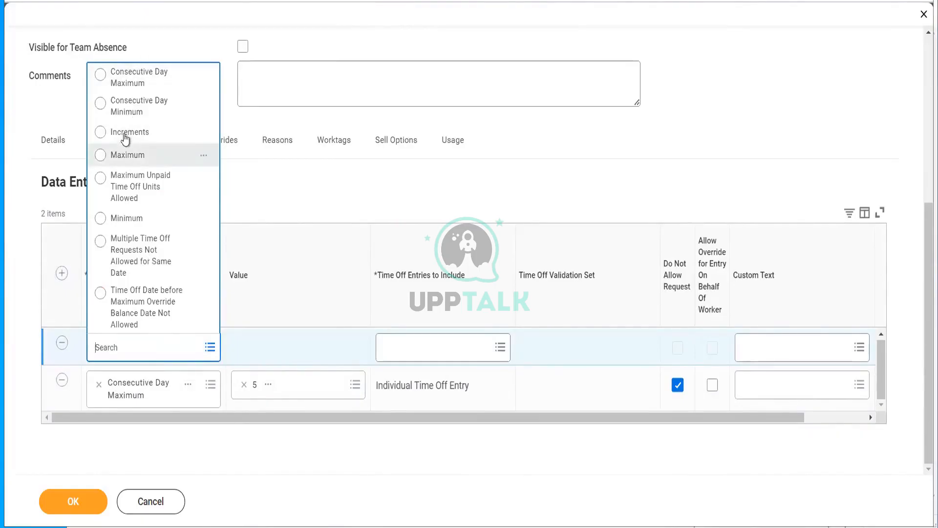
click(123, 155)
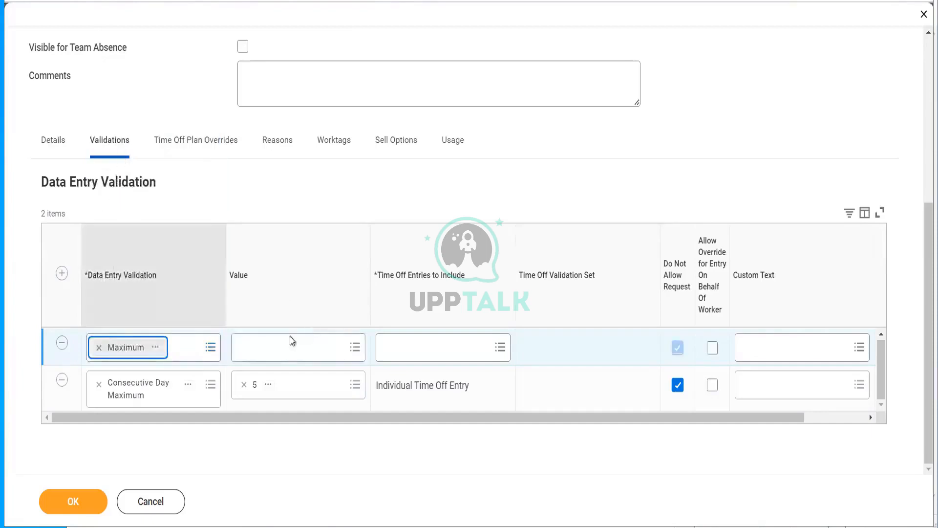
click(286, 346)
key(Return)
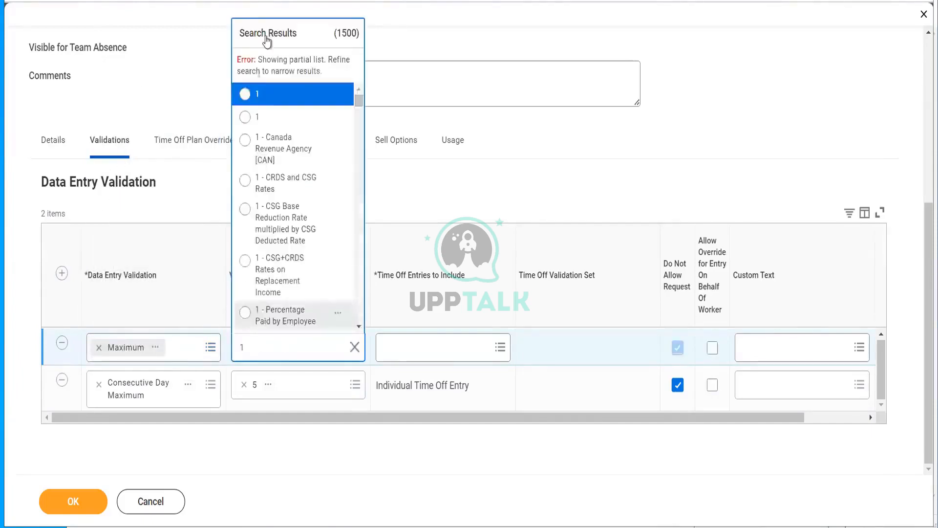
click(257, 97)
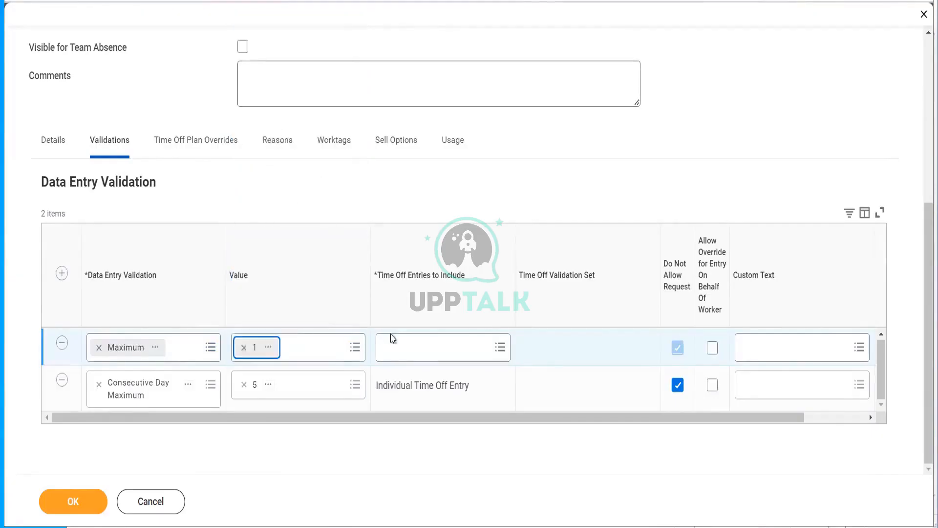
click(413, 352)
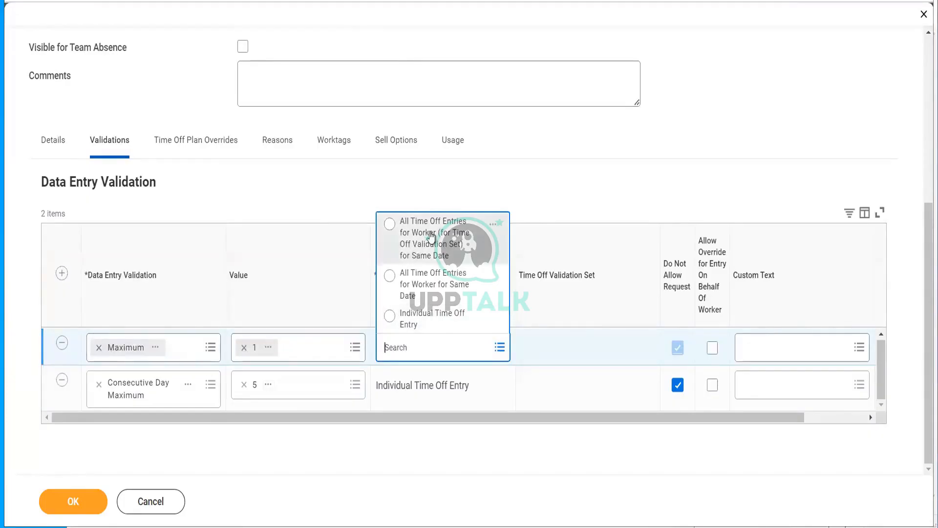
click(411, 295)
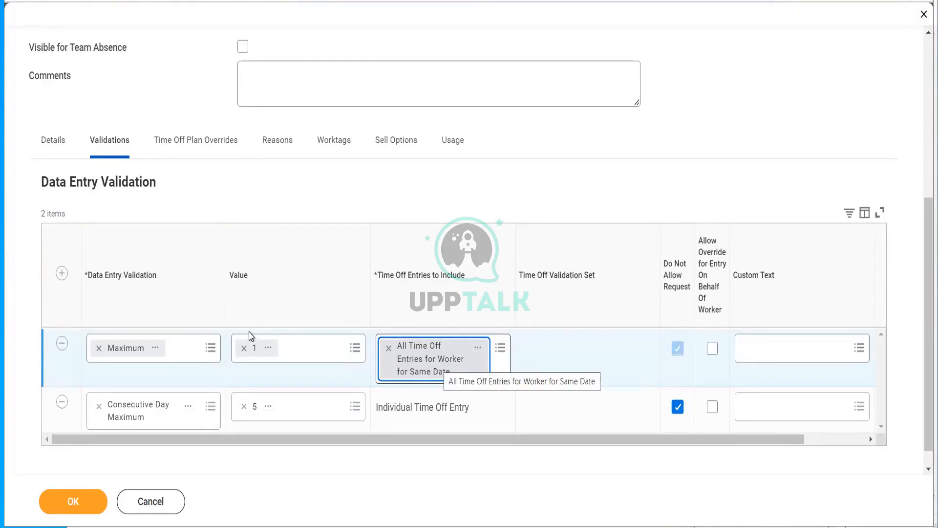
Step: Add a Consecutive Day Minimum data entry validation with value 2
click(62, 274)
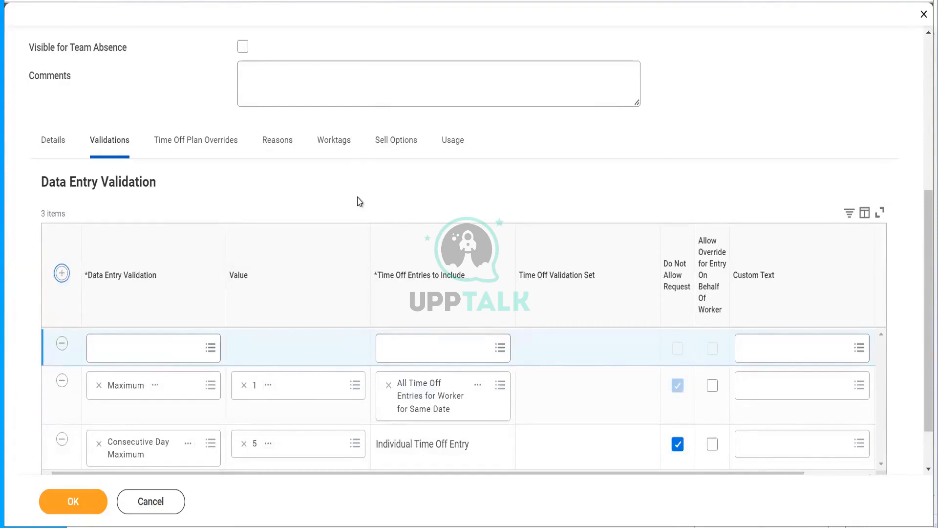
click(145, 345)
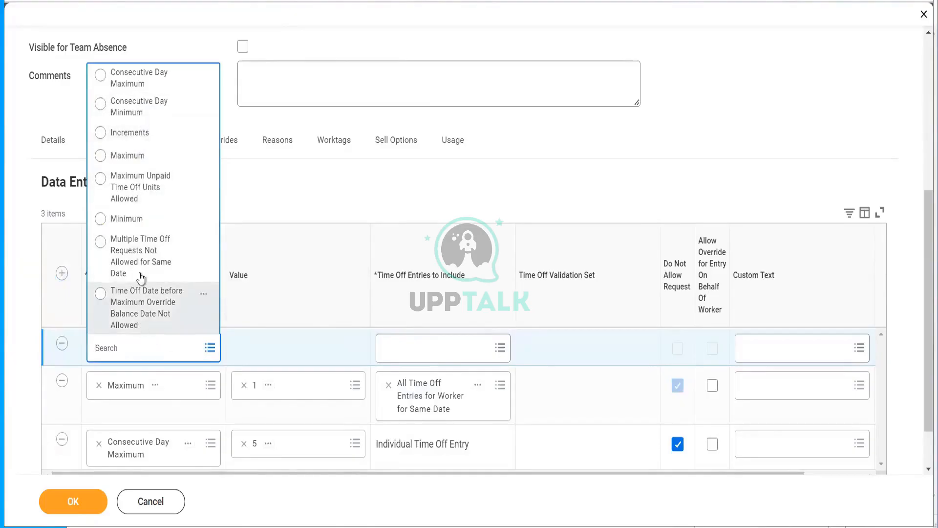
click(138, 113)
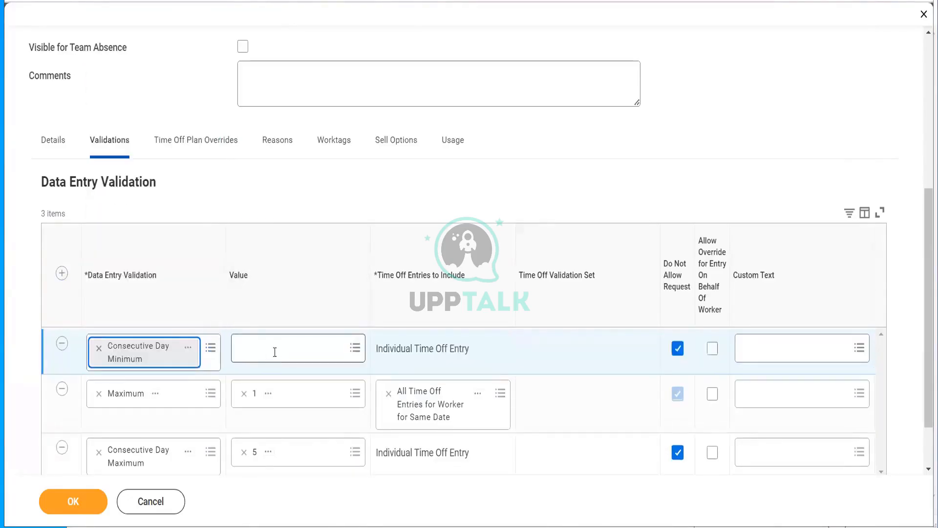
click(274, 350)
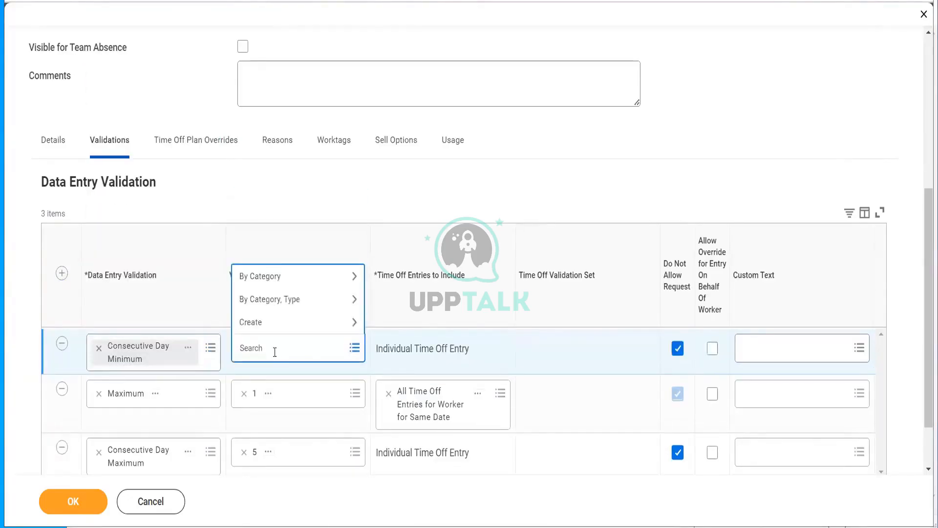
text(2)
key(Return)
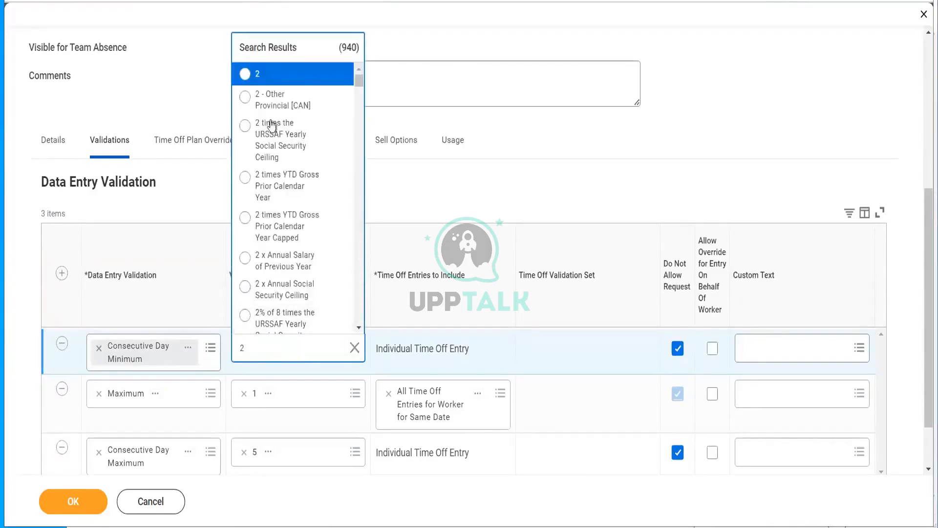
click(270, 77)
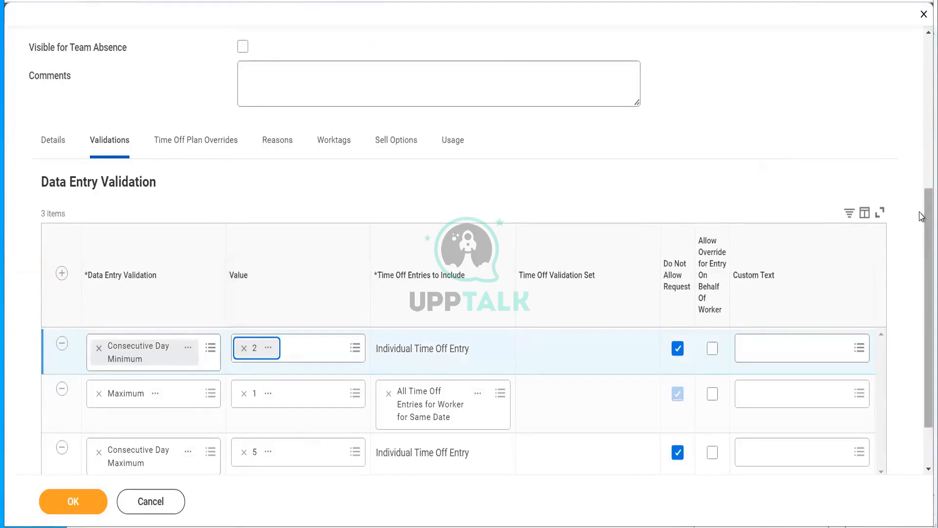
Step: Create the custom text "Minimum 2 days should be requested under VIG IND Vacation" for the Consecutive Day Minimum validation and save the time off
drag(926, 219, 920, 263)
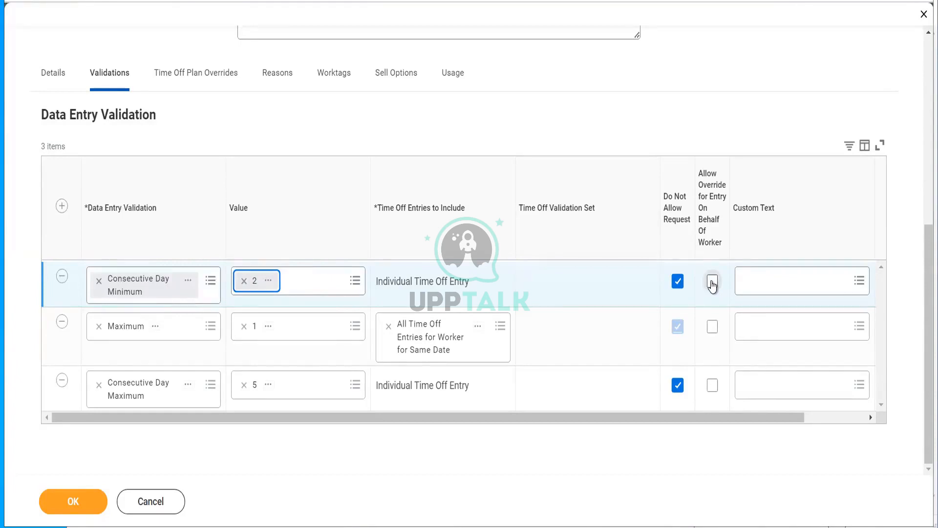
click(785, 292)
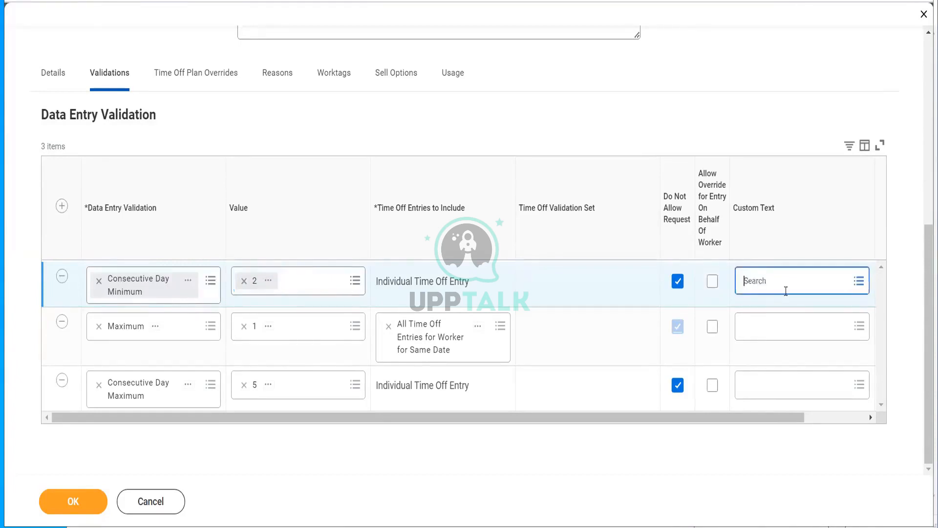
click(765, 95)
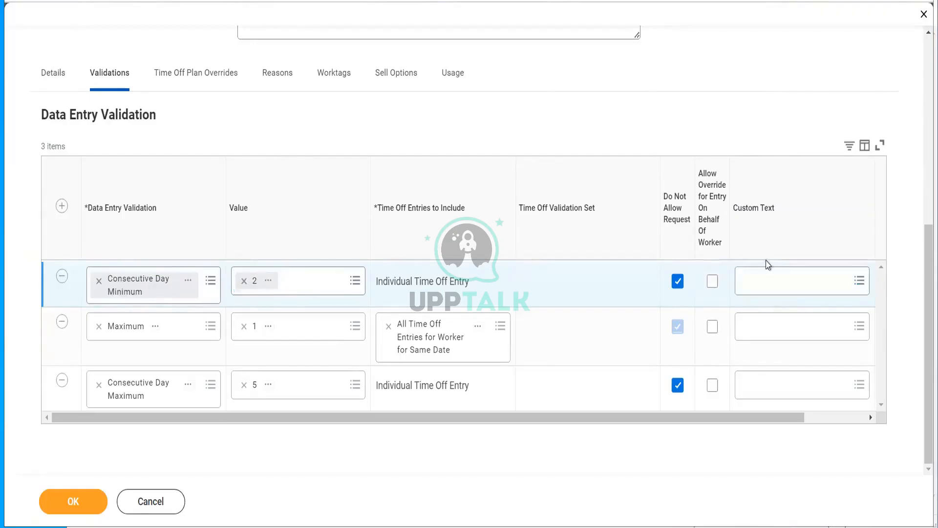
click(765, 287)
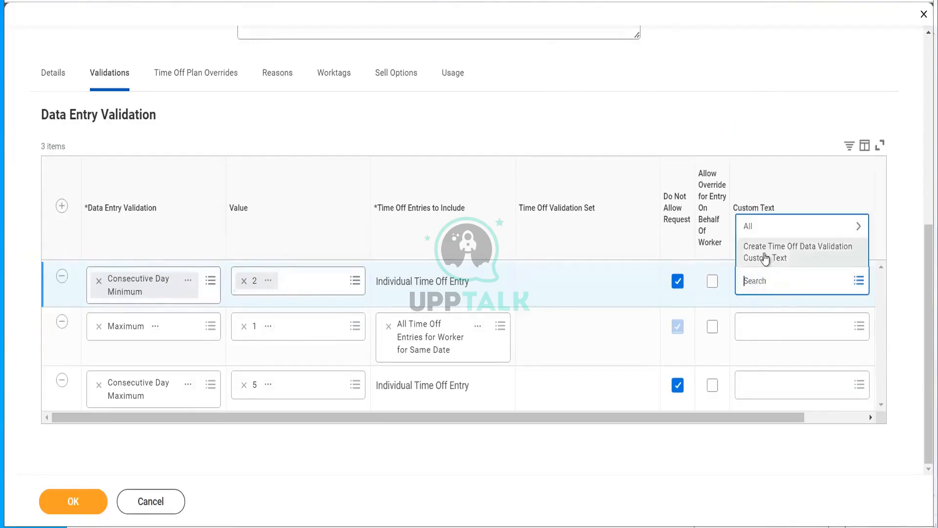
click(766, 258)
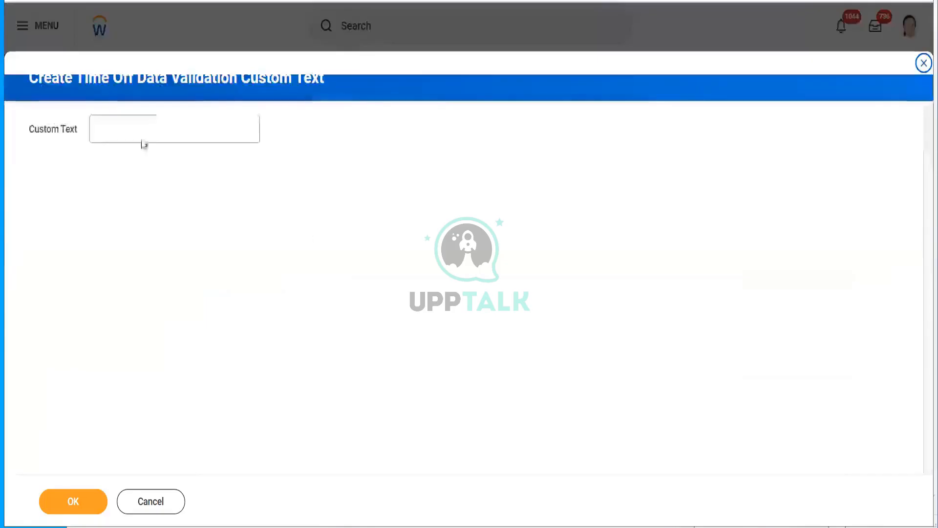
click(117, 131)
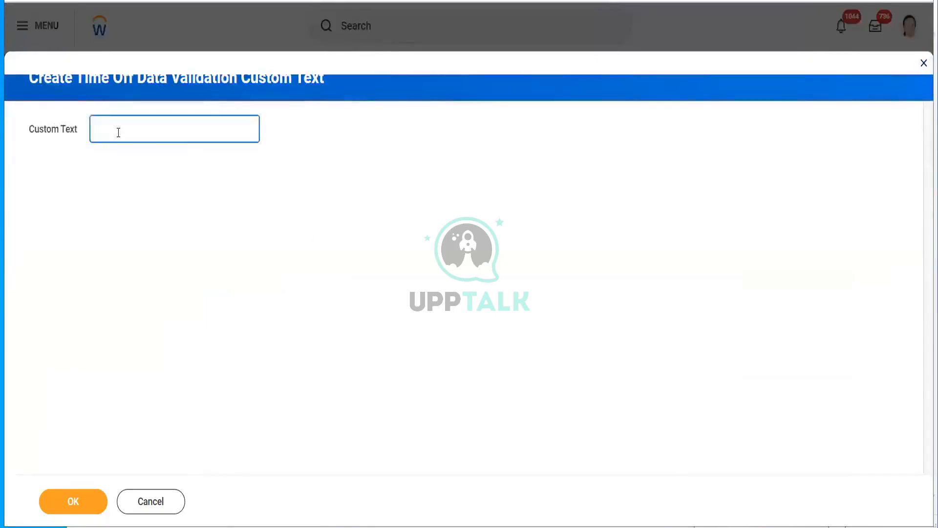
text(Minimum 2 days )
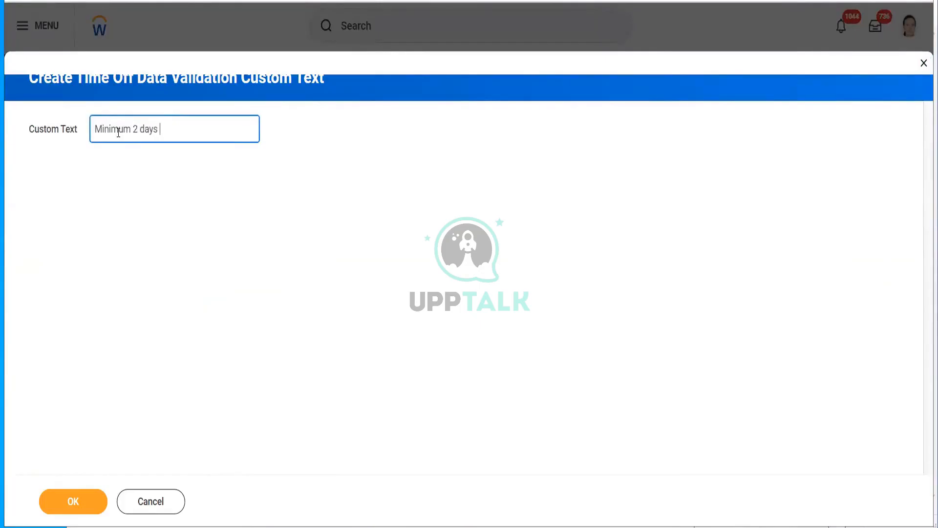
text(should be requeste)
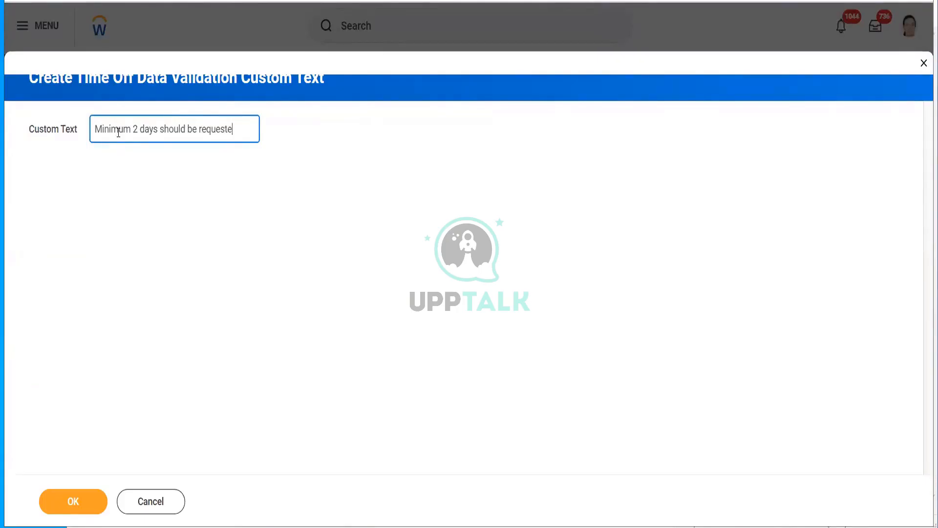
text(d under V)
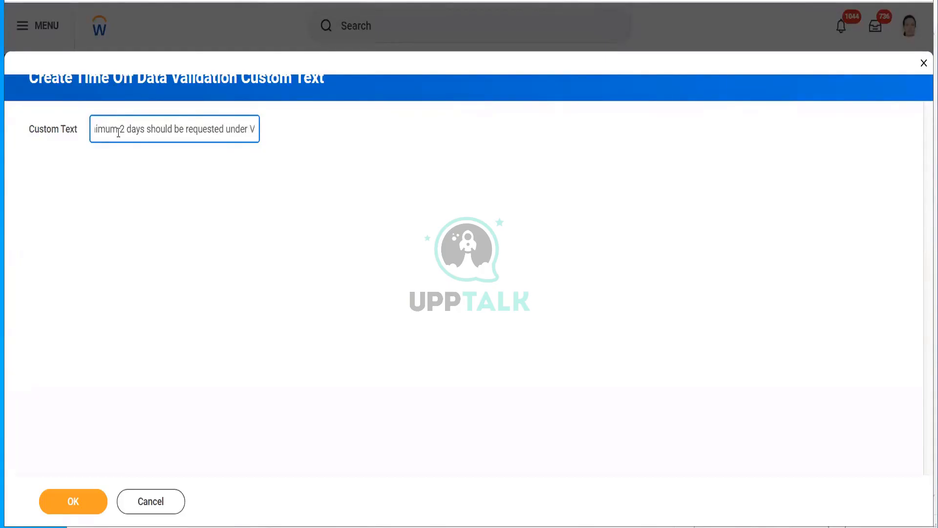
text(IG)
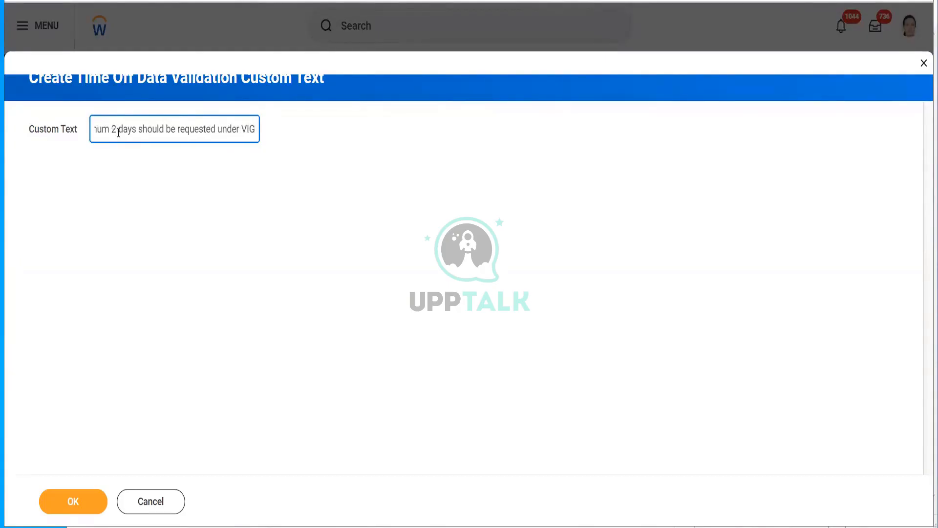
text( V)
key(BackSpace)
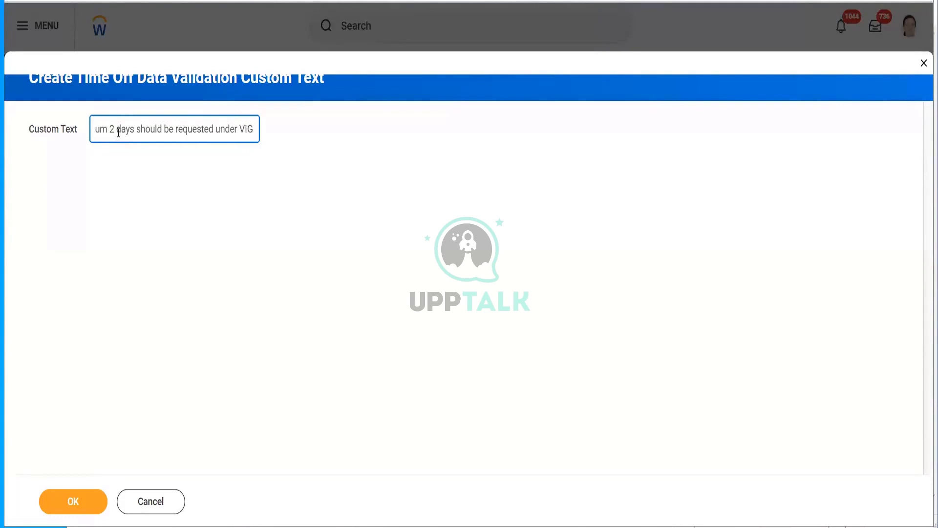
text(IND)
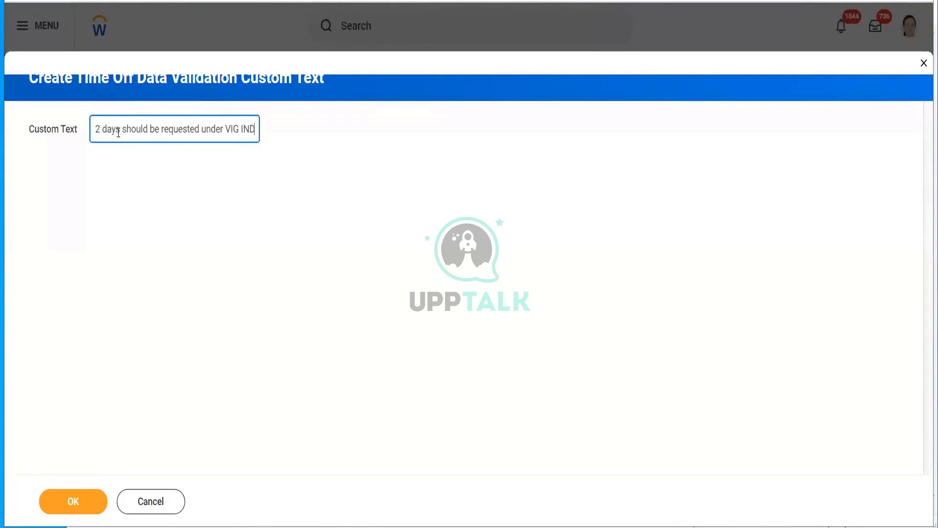
text( Vac)
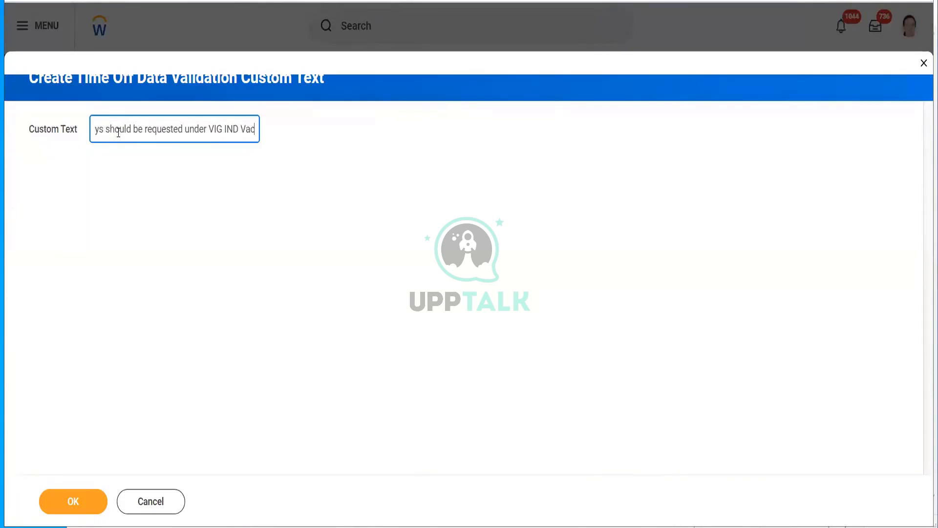
text(ation)
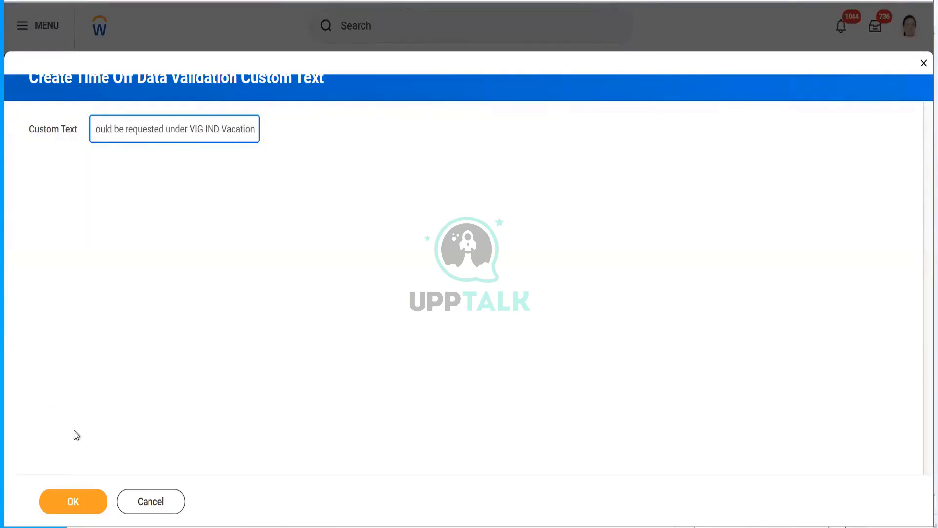
click(63, 510)
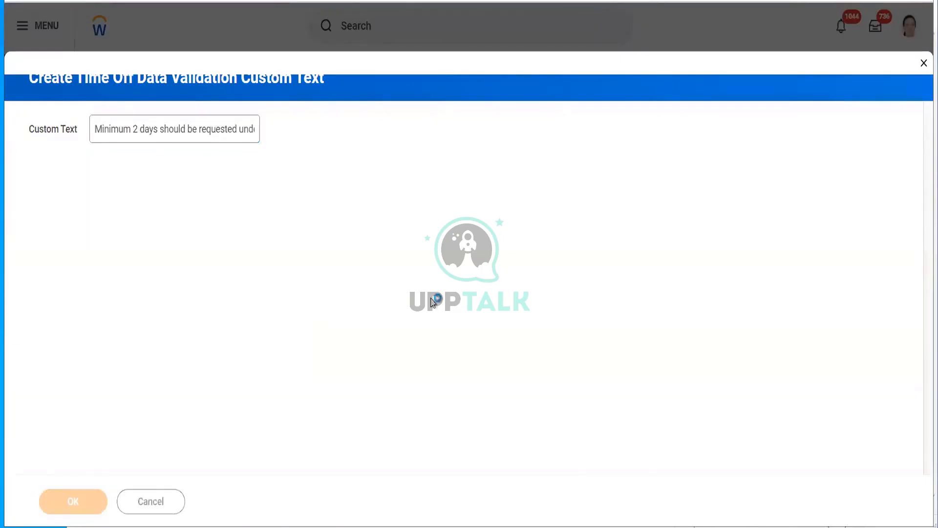
click(67, 503)
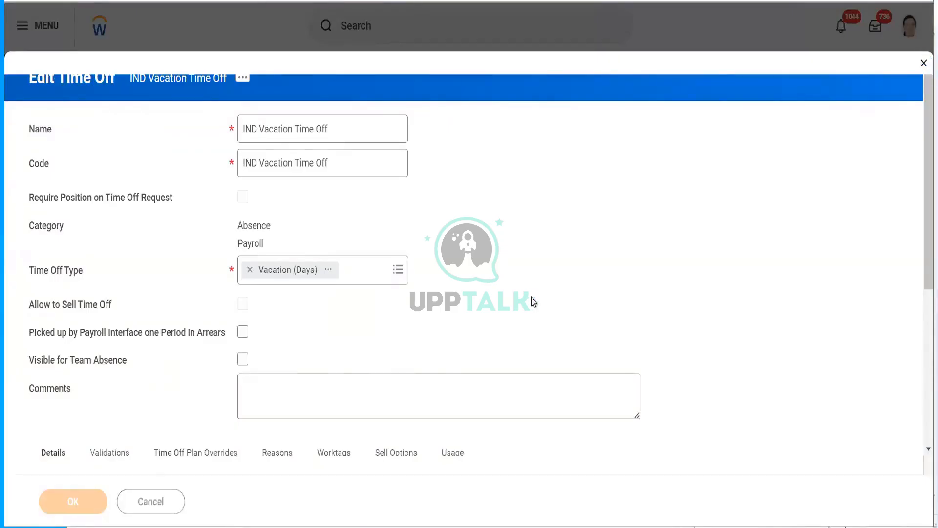
Step: Duplicate the browser tab showing the VIG_IND_Annual Leave time off plan
click(242, 73)
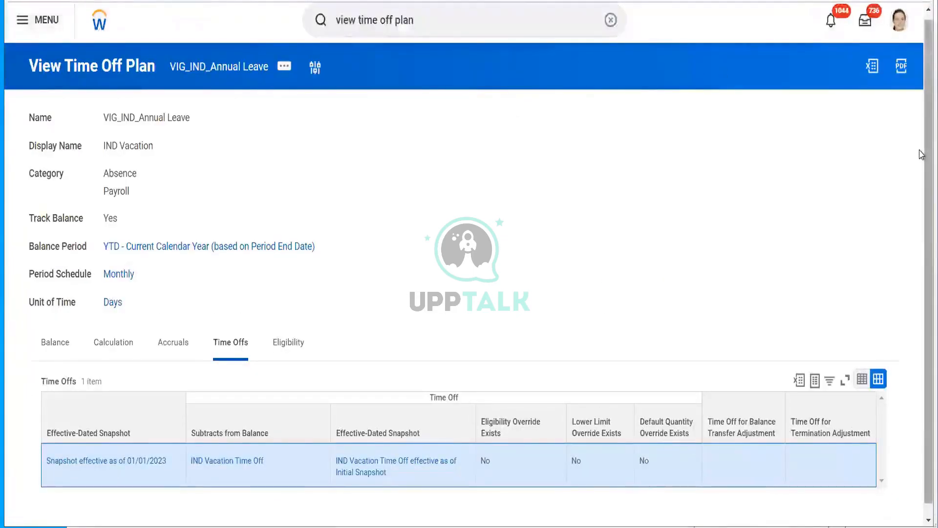
drag(922, 91, 418, 44)
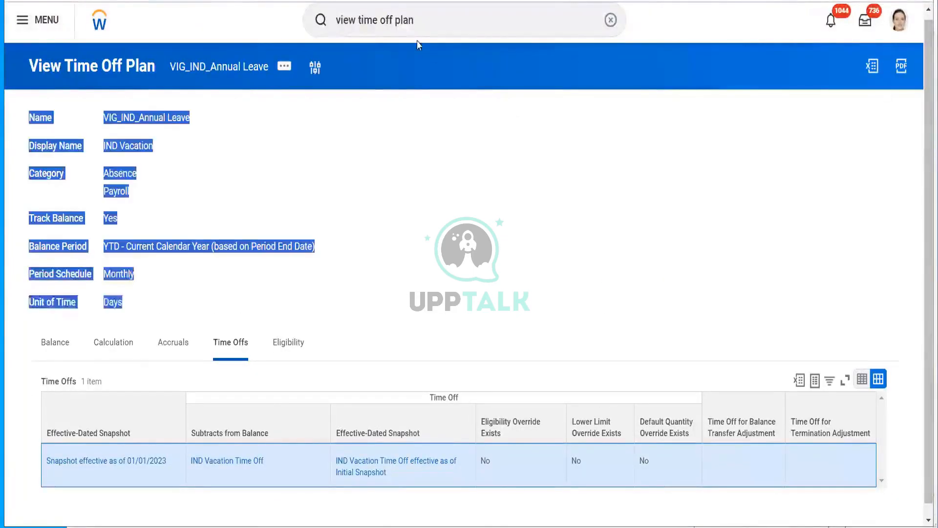
click(405, 151)
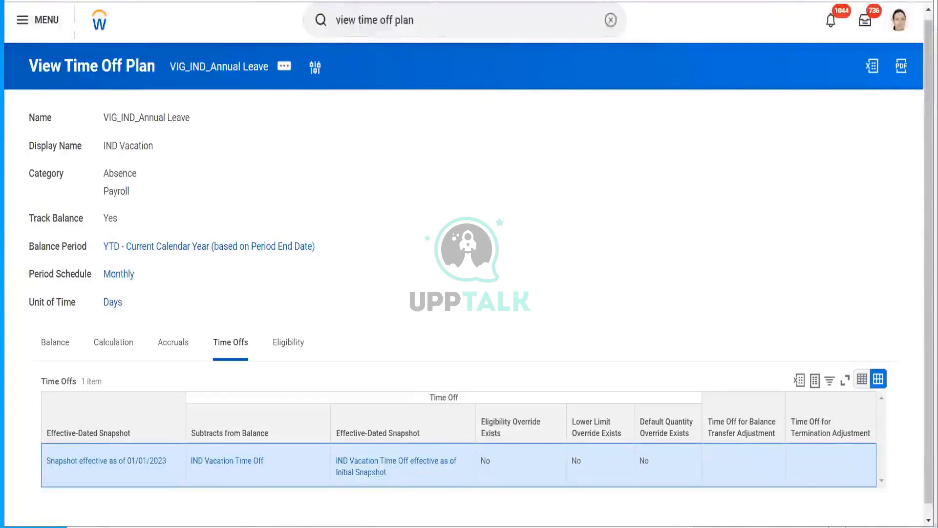
right_click(274, 1)
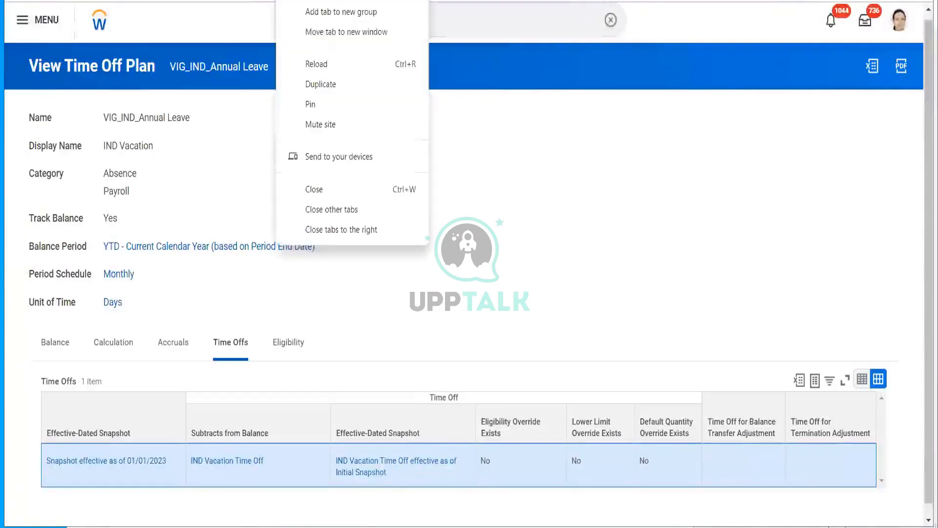
click(312, 89)
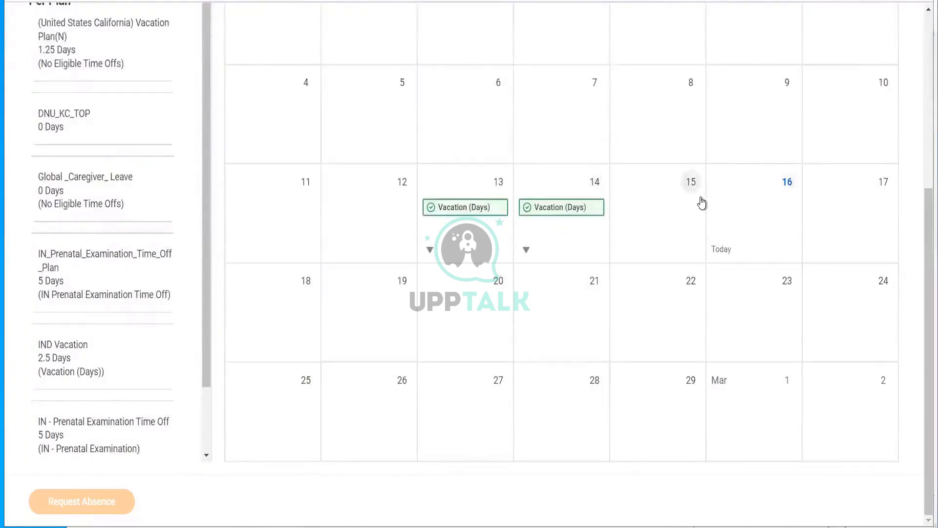
click(691, 183)
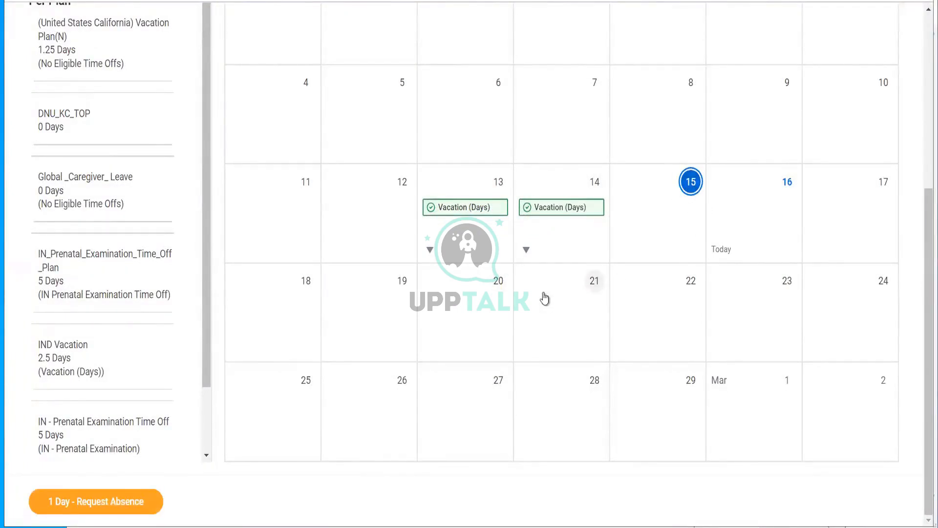
click(691, 184)
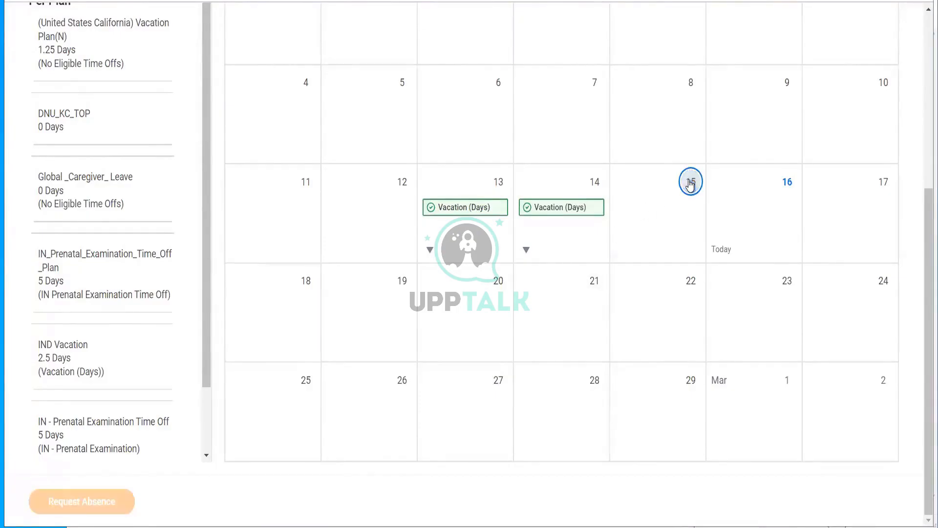
click(400, 287)
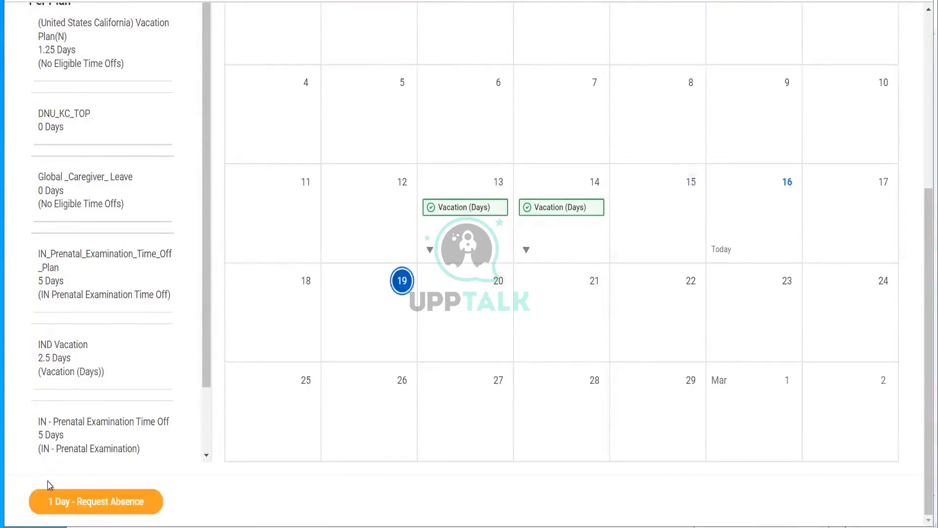
click(401, 280)
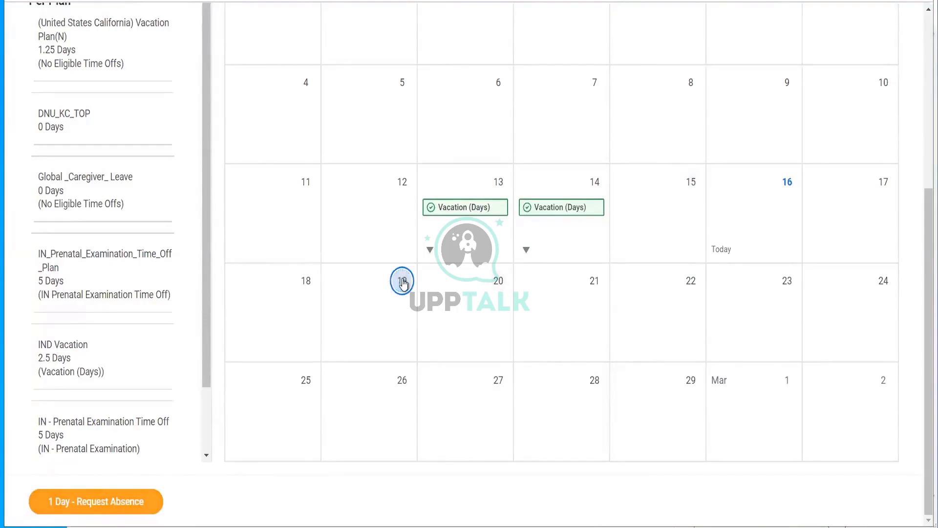
Step: Select February 15, 2024 on the worker's absence calendar
click(691, 184)
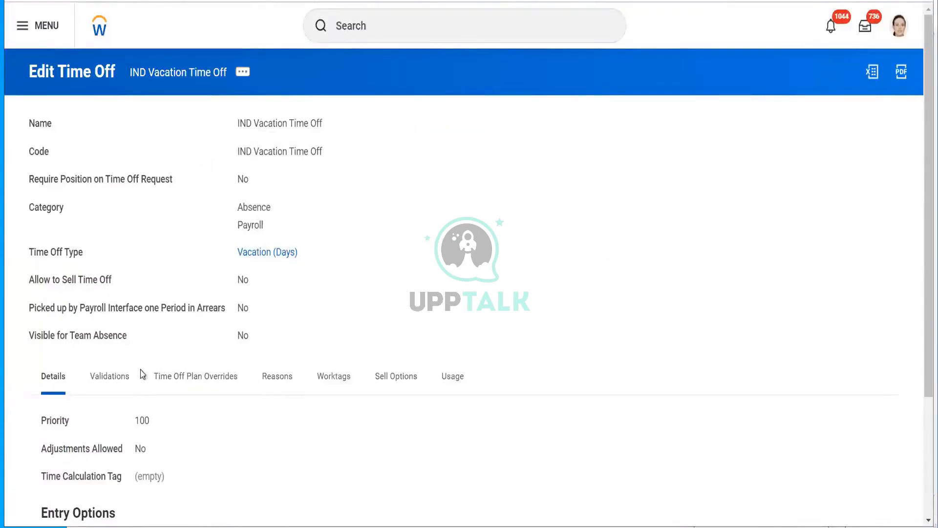
Step: Review the data entry validations saved on IND Vacation Time Off
click(107, 377)
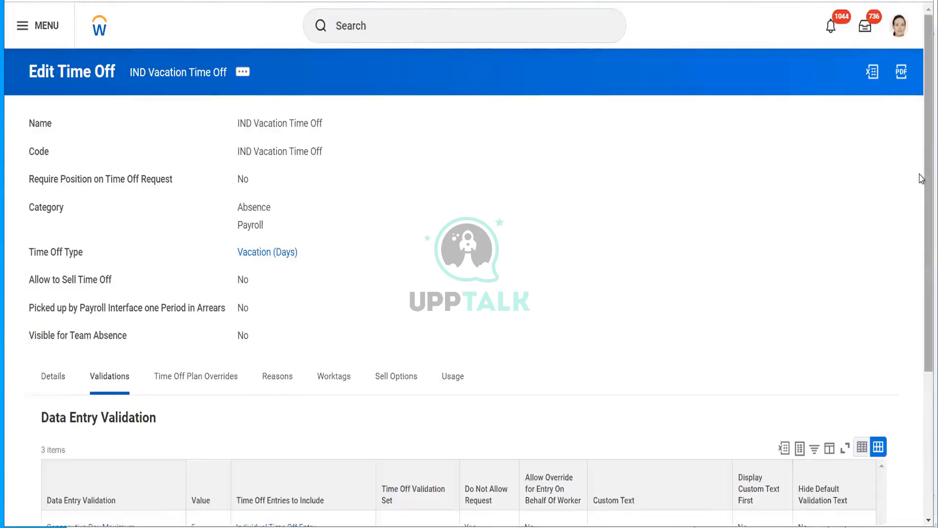
drag(925, 170, 925, 365)
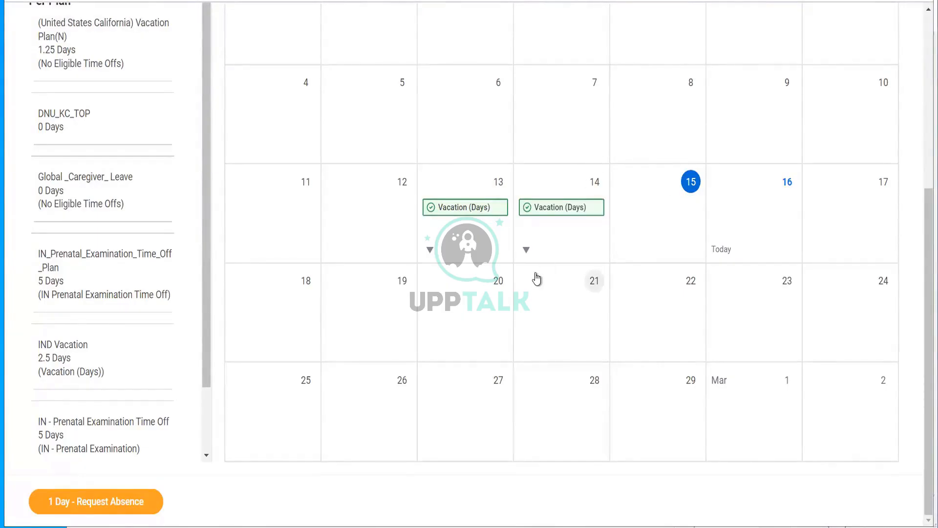
Step: Request a one-day Vacation (Days) absence for the selected February 15, 2024 and submit it
click(74, 503)
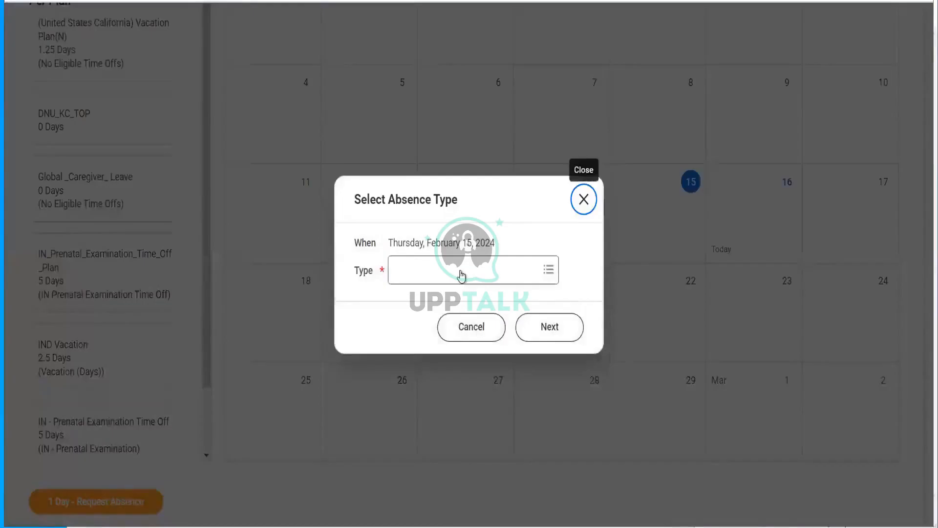
click(461, 275)
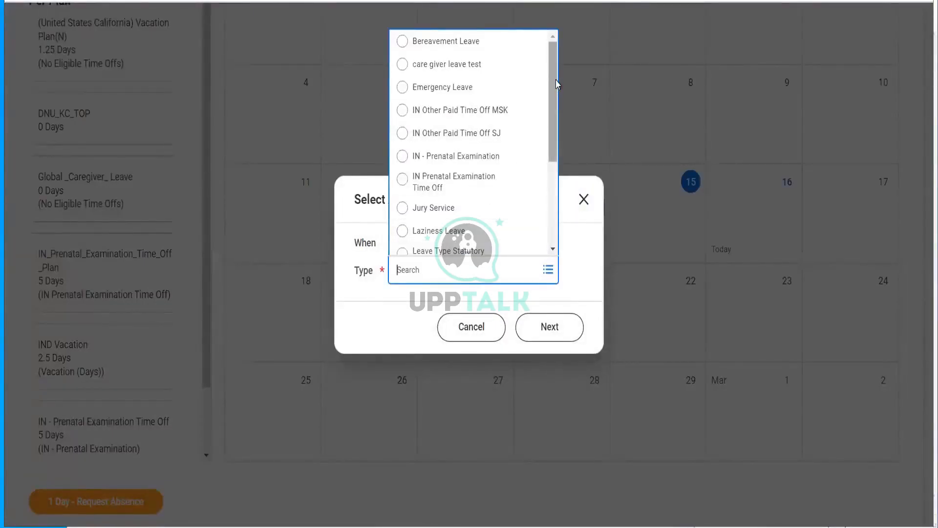
scroll(555, 180, down, 3)
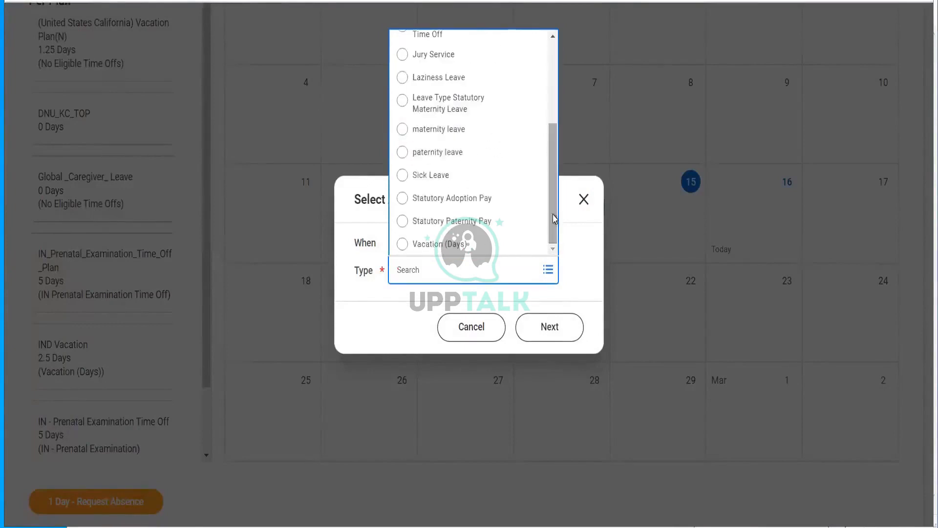
click(473, 247)
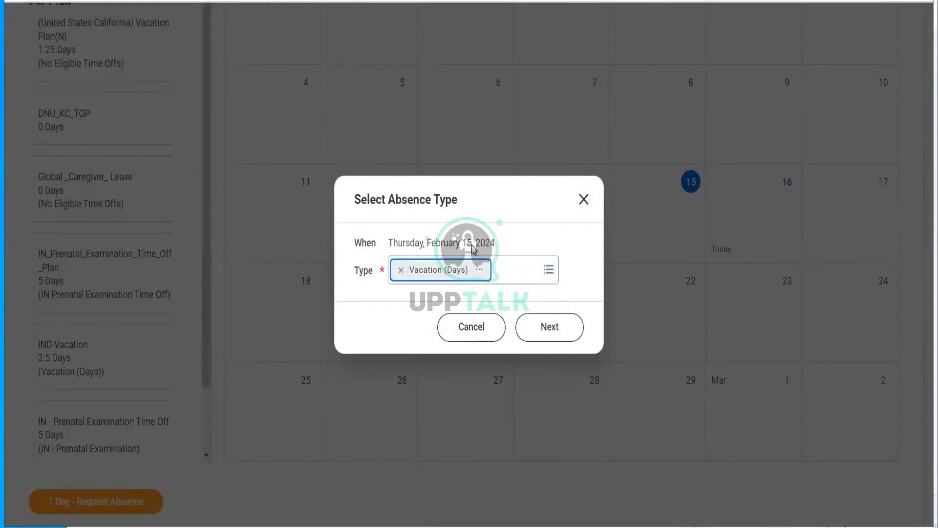
drag(473, 210, 473, 259)
click(500, 203)
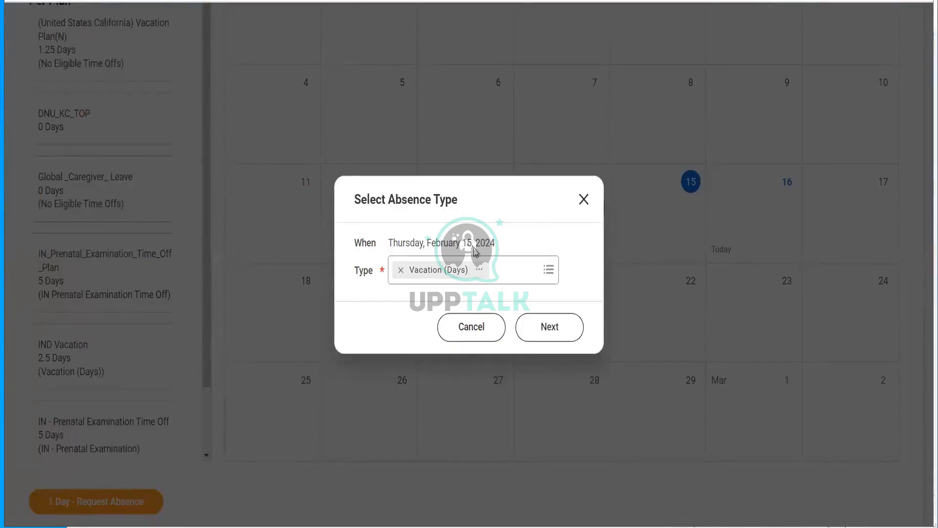
click(547, 332)
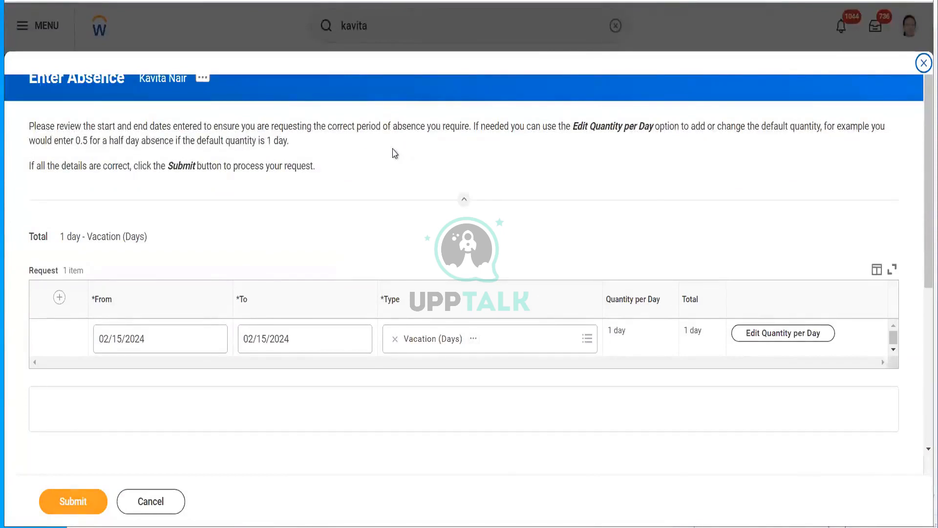
click(58, 503)
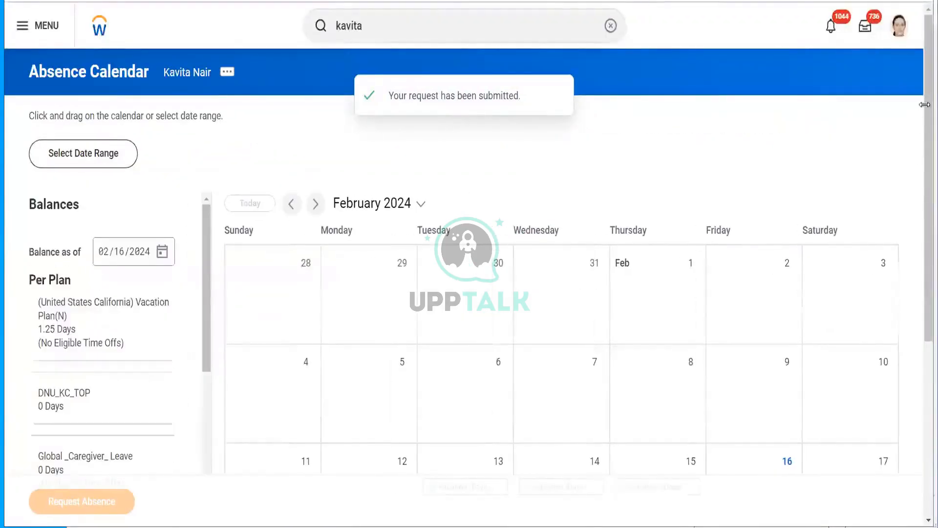
Step: Request a one-day Vacation (Days) absence for February 19, 2024 on the worker's absence calendar and submit it
scroll(910, 249, down, 5)
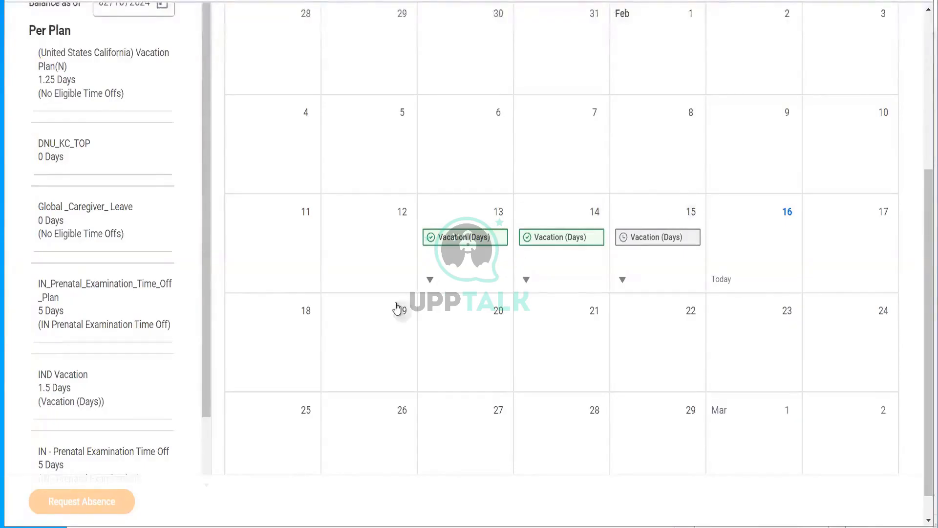
click(402, 311)
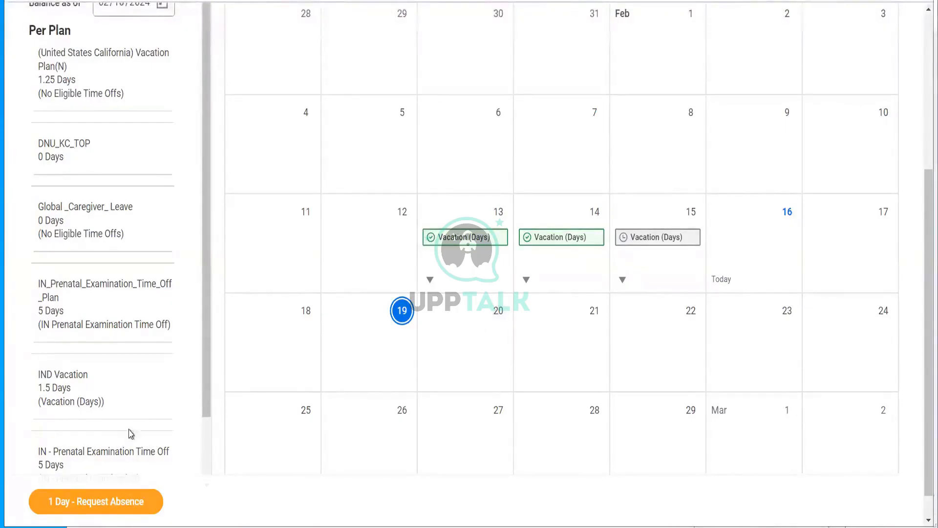
click(78, 510)
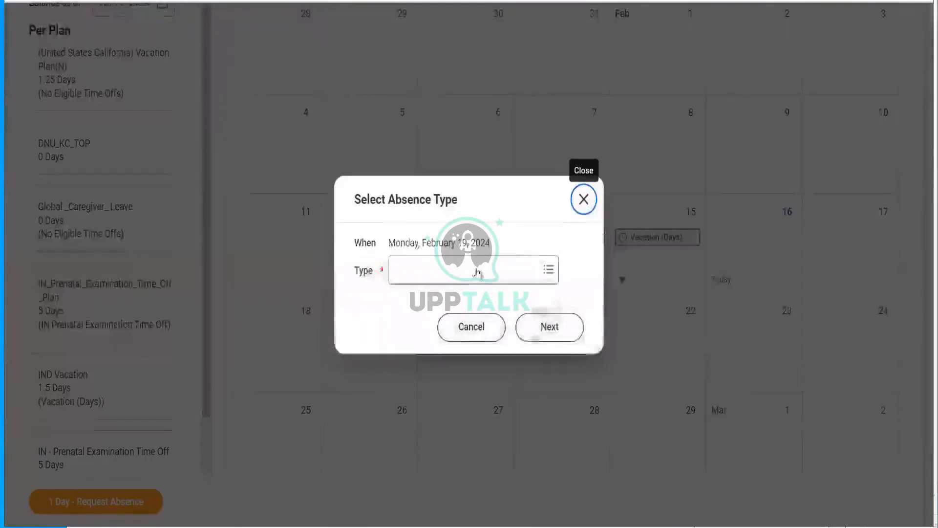
click(477, 272)
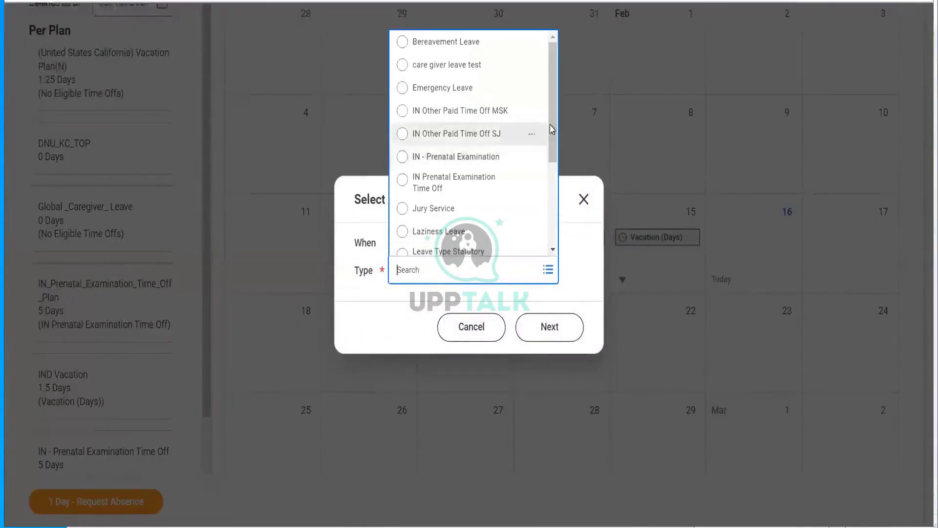
drag(552, 128, 552, 235)
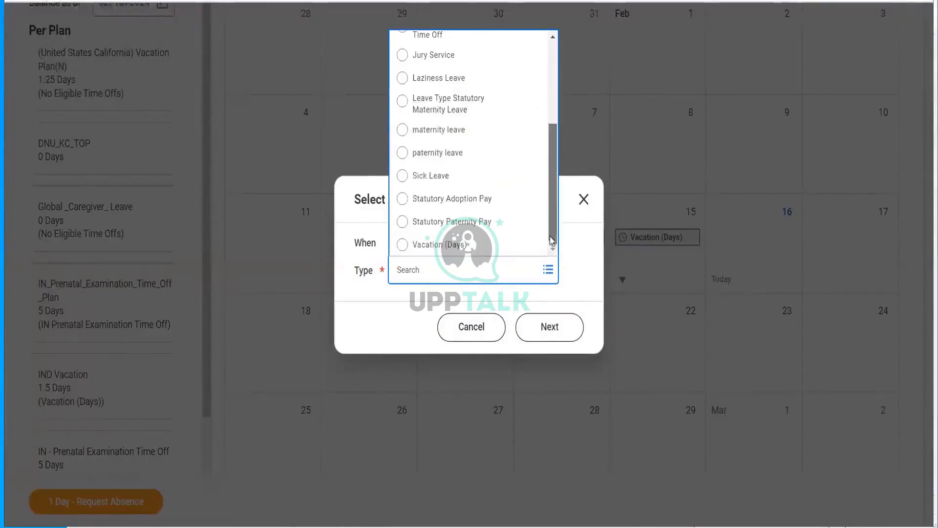
click(446, 244)
click(548, 332)
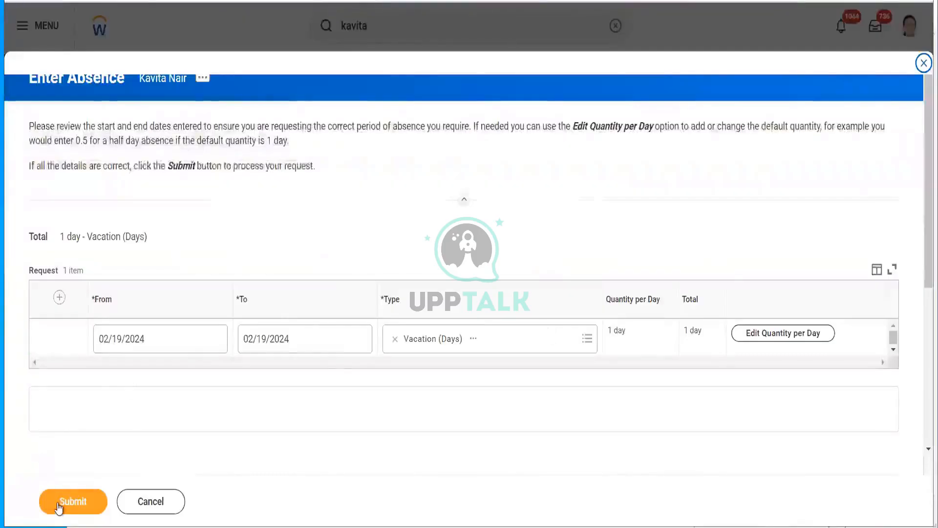
click(58, 506)
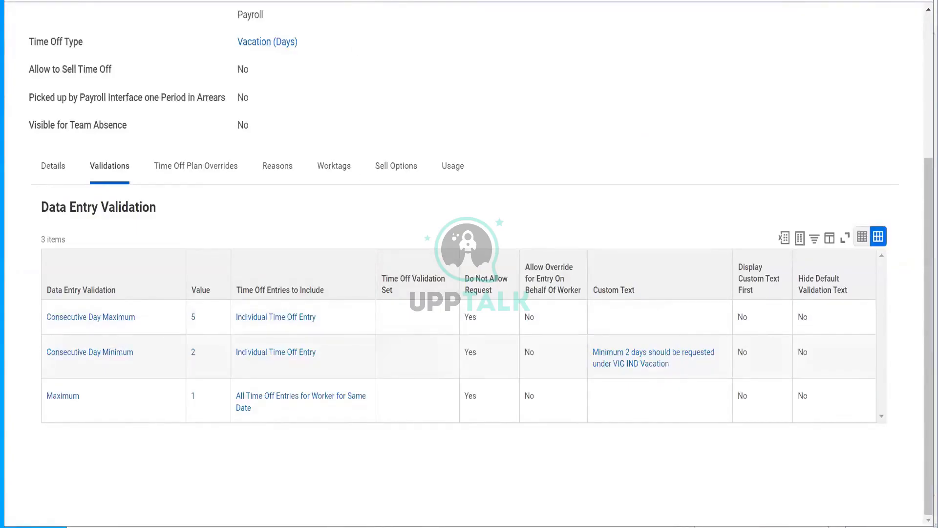
Step: Expand the errors and alerts on the submitted absence request and examine the custom validation text
click(362, 1)
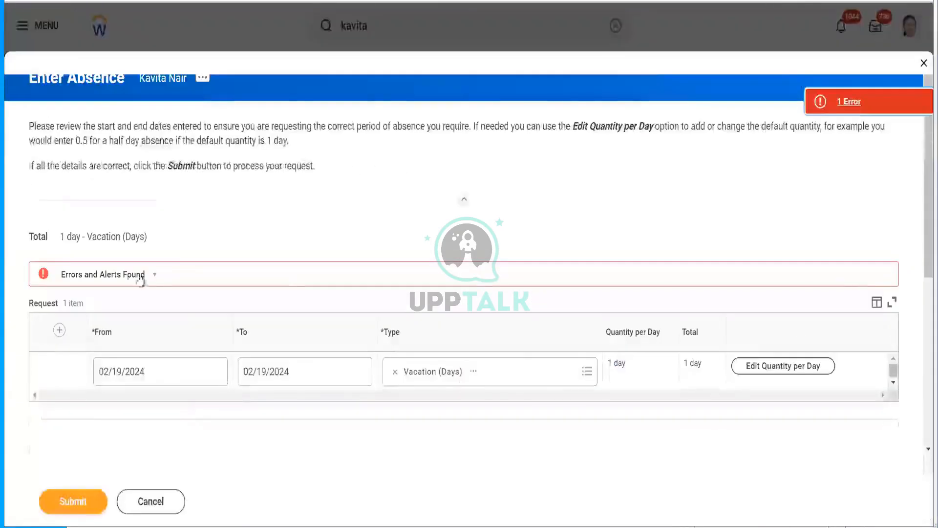
click(117, 278)
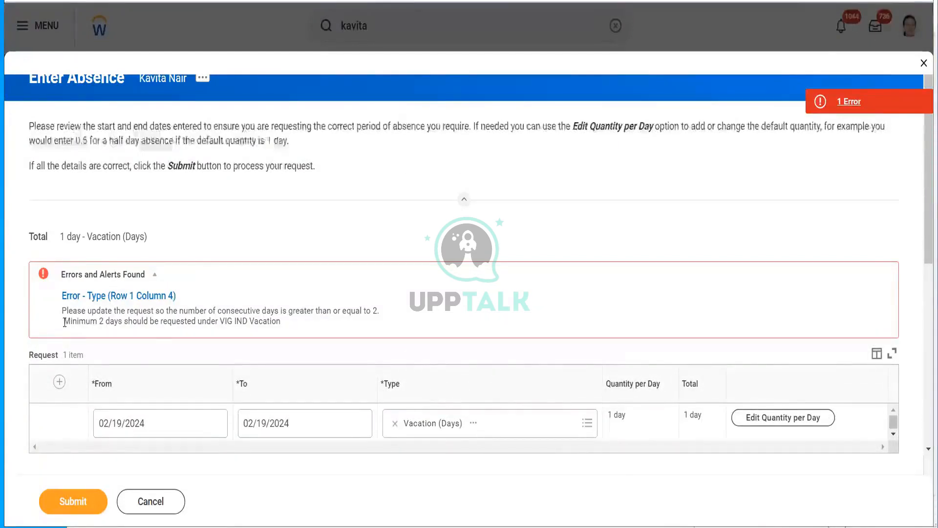
drag(63, 321, 297, 332)
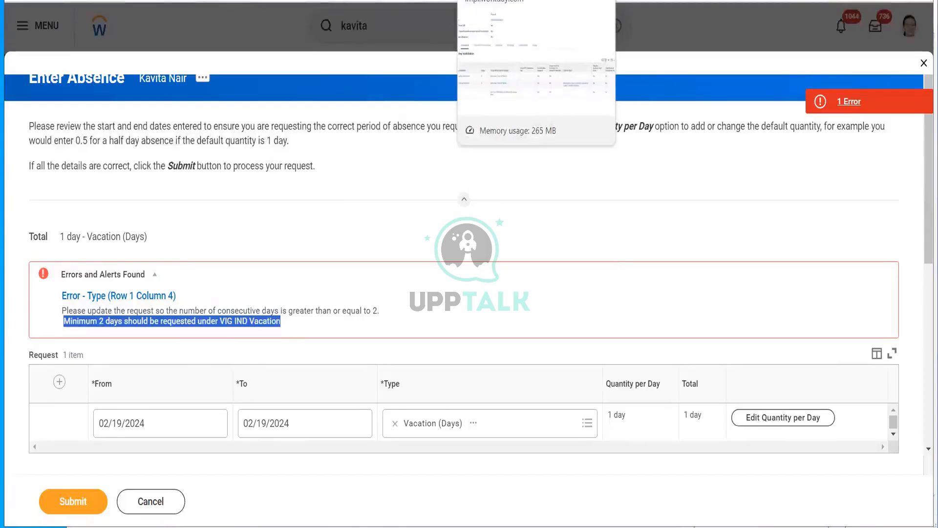
Step: Open IND Vacation Time Off for editing, updating its existing effective date
click(493, 0)
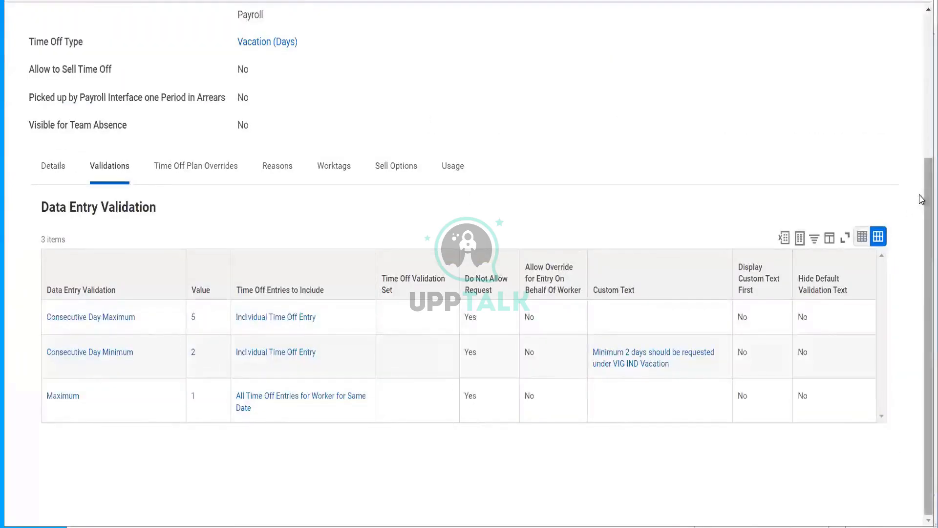
drag(926, 196, 918, 14)
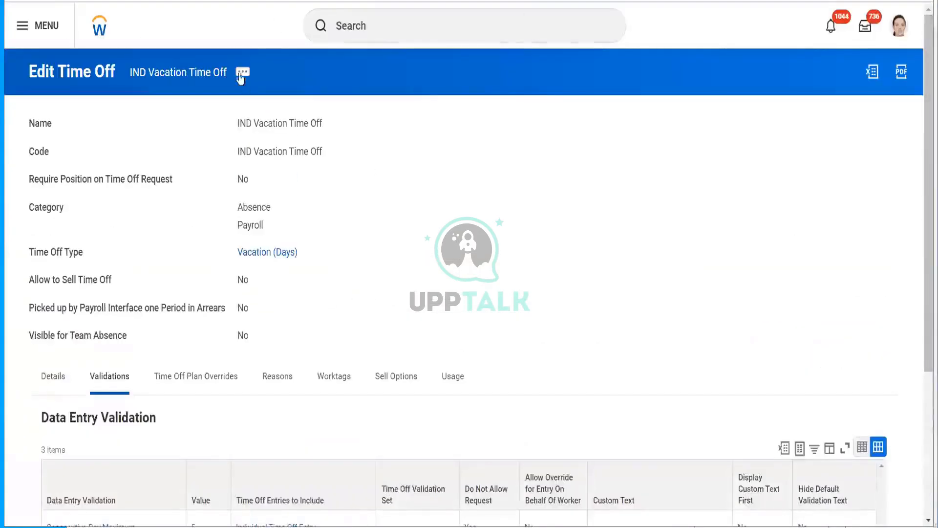
click(238, 75)
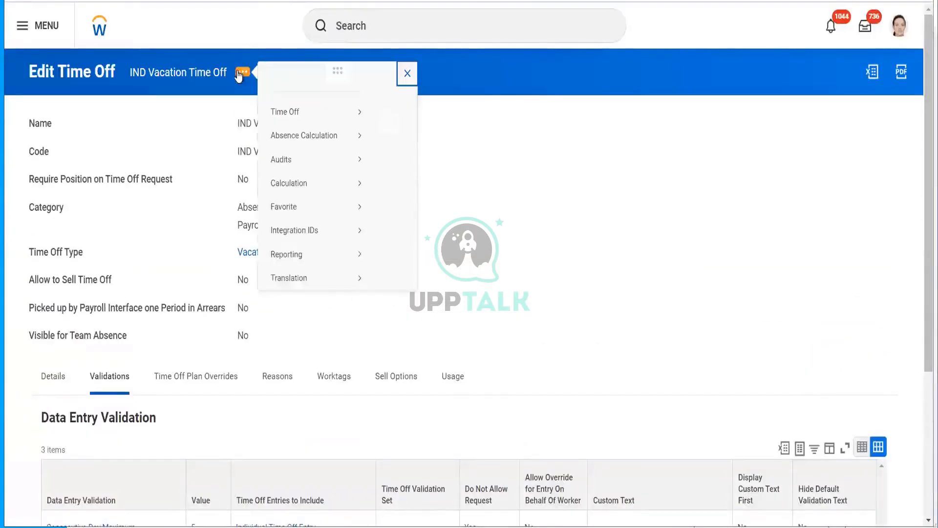
mouse_move(349, 129)
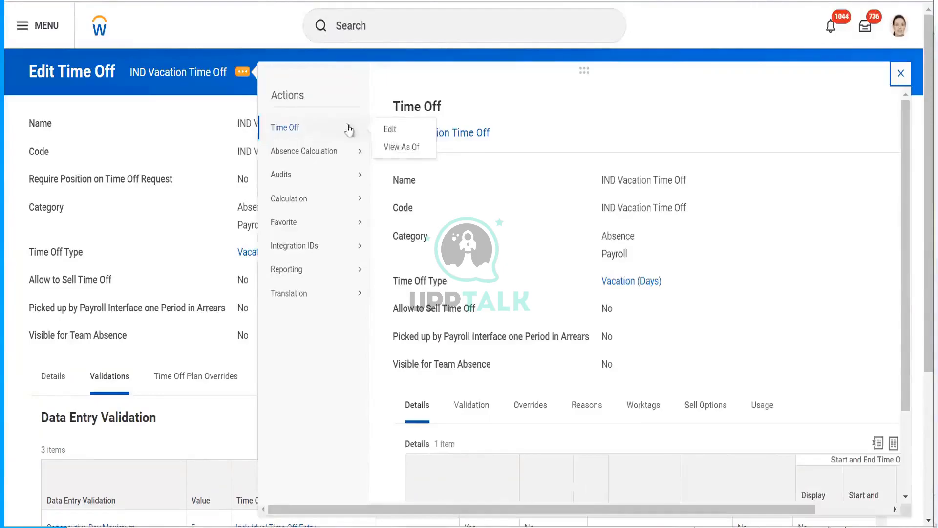
click(393, 129)
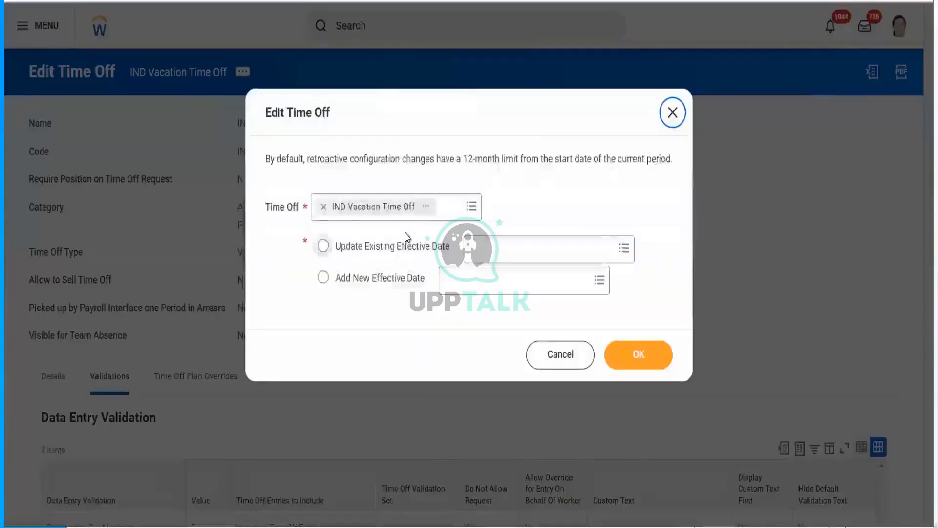
click(527, 247)
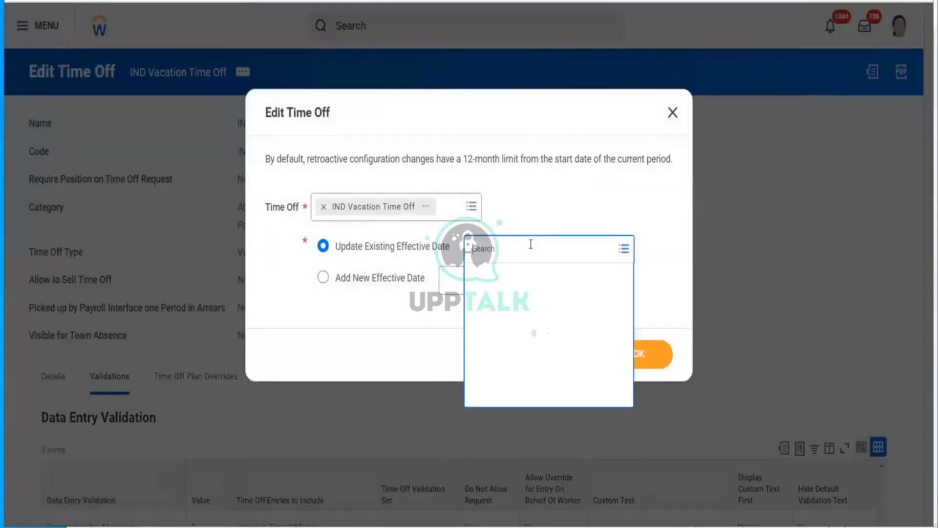
click(526, 272)
click(649, 354)
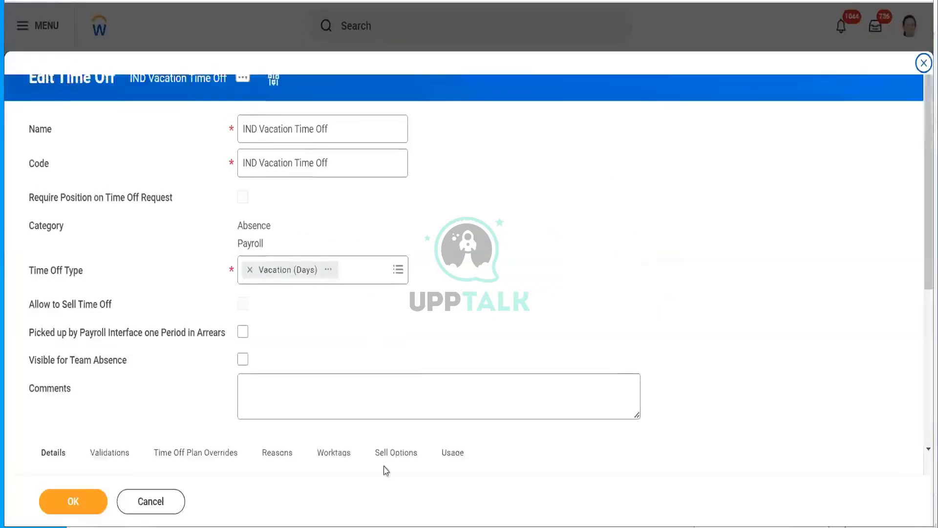
Step: Add a time off reason named "Personal reason" to IND Vacation Time Off
click(276, 454)
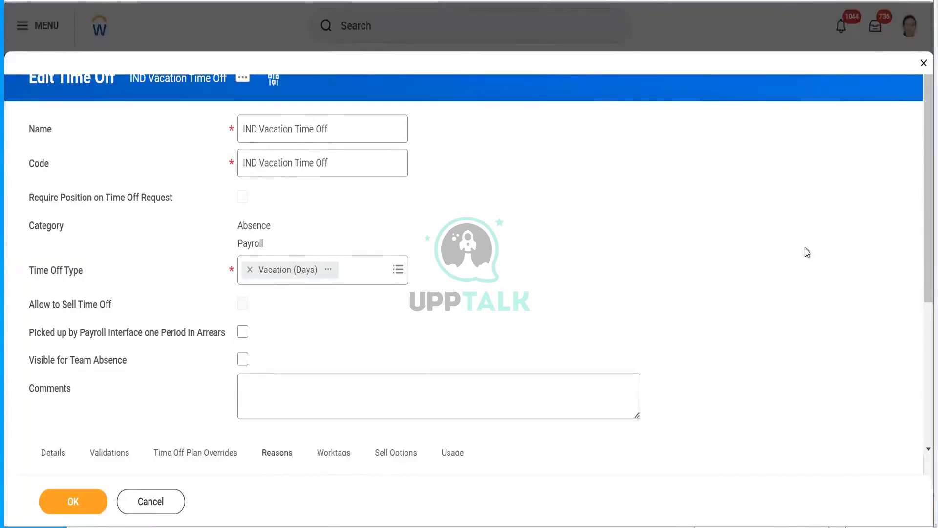
drag(923, 151, 921, 264)
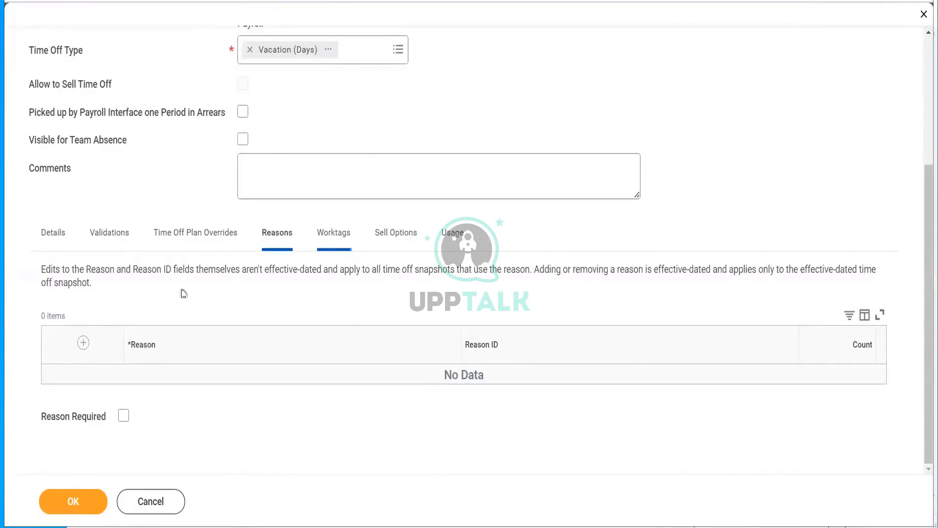
click(83, 342)
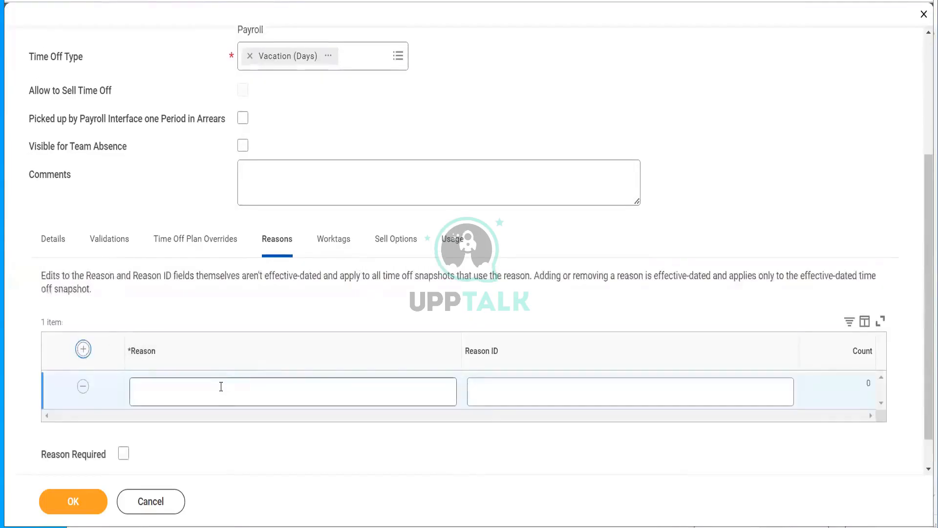
click(219, 388)
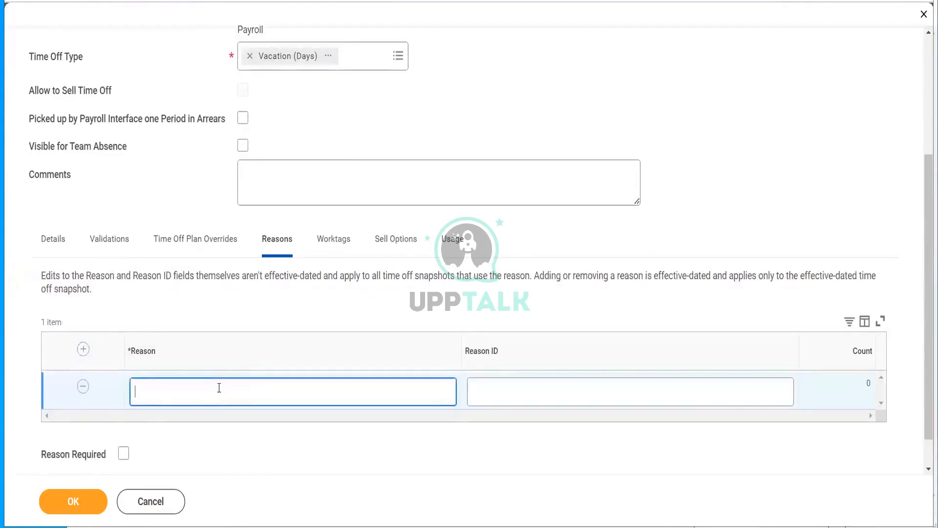
text(Personal)
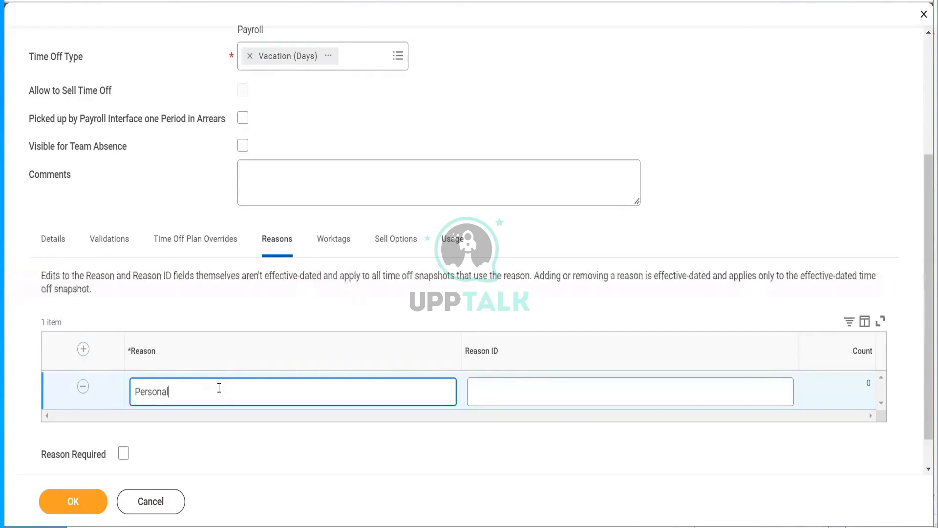
text(reason)
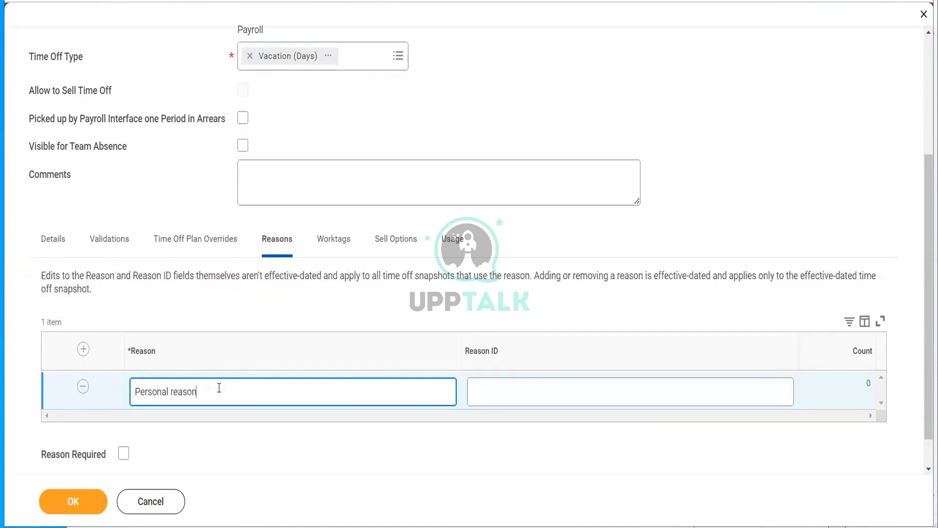
Step: Add a second time off reason named "Family Reason"
click(83, 349)
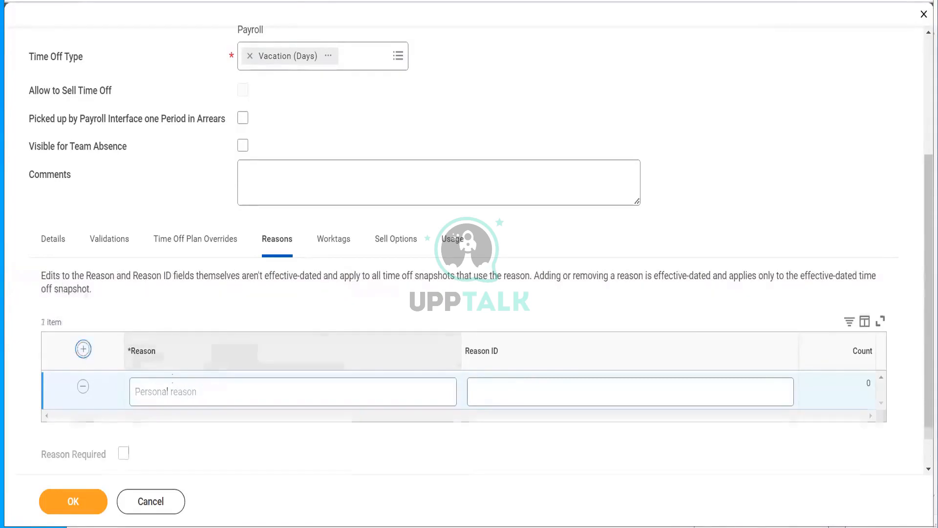
click(160, 388)
text(Social)
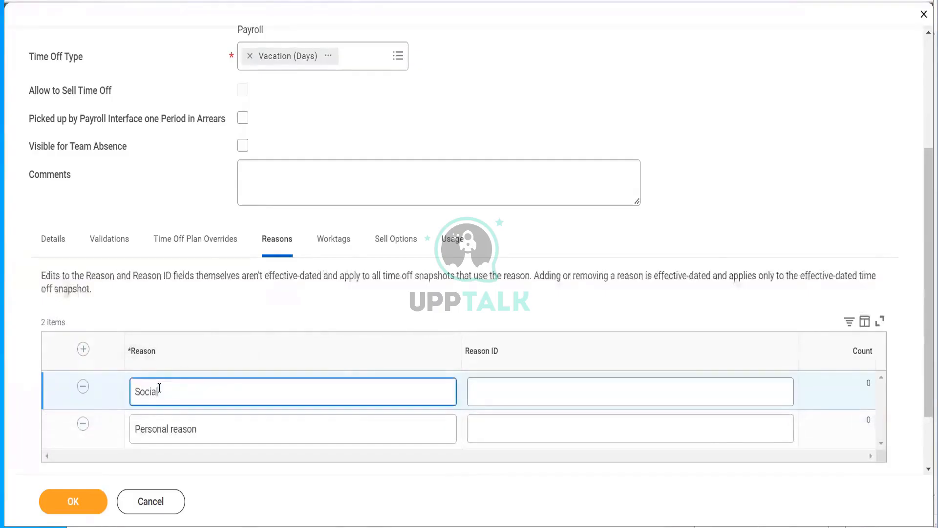
text( Reason)
double_click(147, 392)
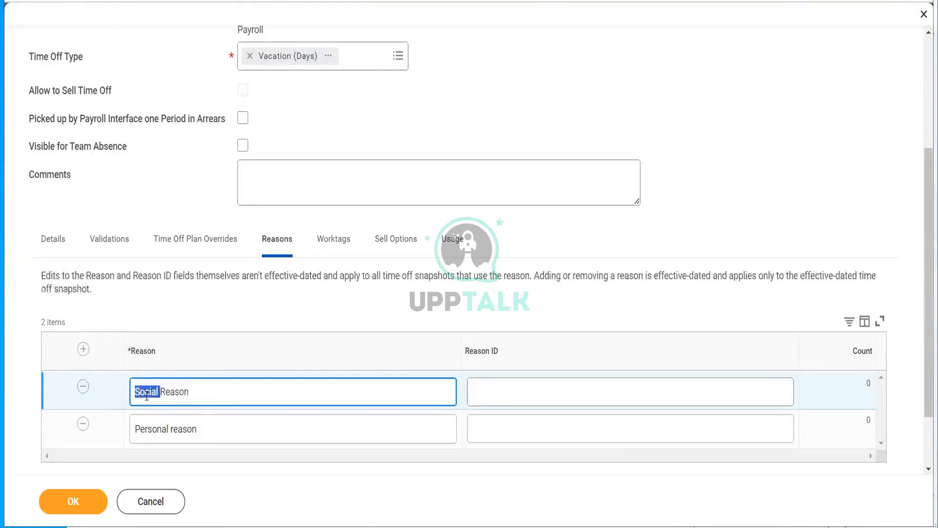
text(Family)
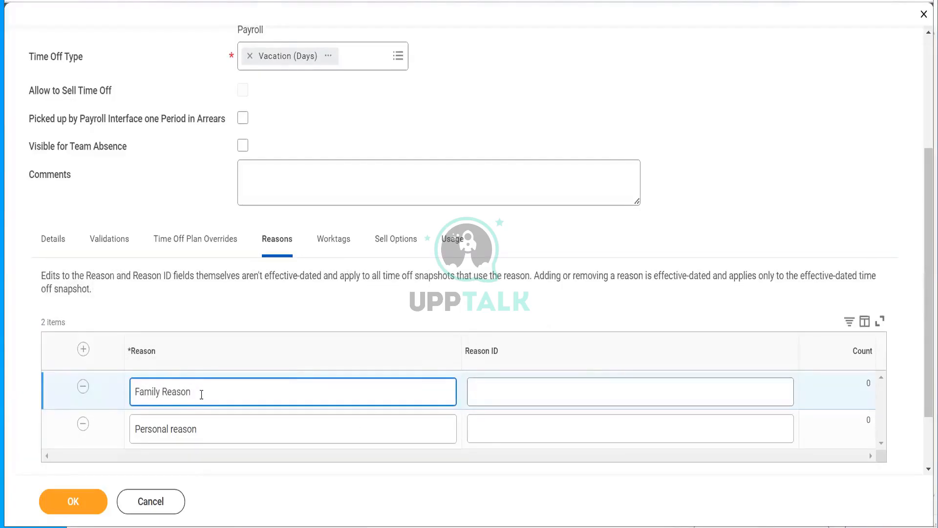
Step: Set the reason ID of Family Reason to Family_Reason, based on a copy of its name
key(ctrl+a)
key(ctrl+c)
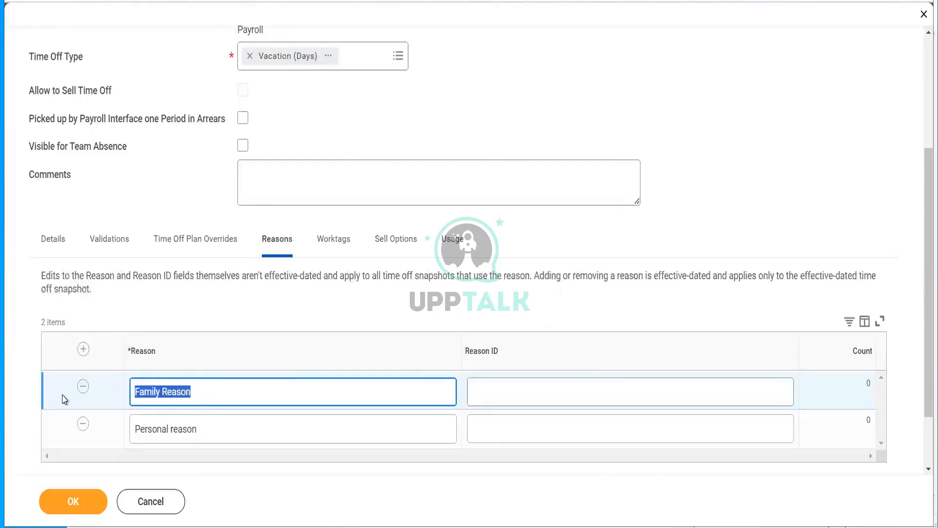
click(519, 397)
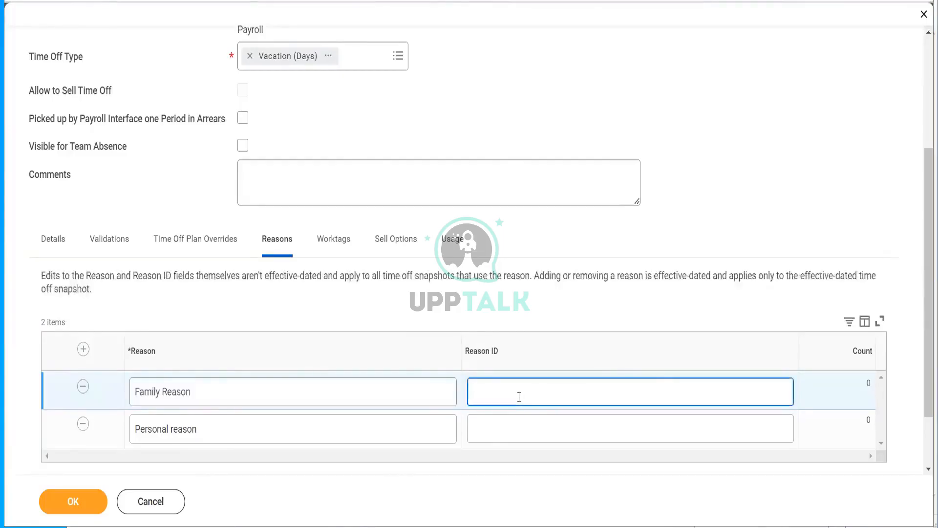
key(ctrl+v)
click(499, 391)
key(BackSpace)
text(_)
Step: Set the reason ID of Personal reason to Personal_Reason, based on a copy of its name
click(202, 429)
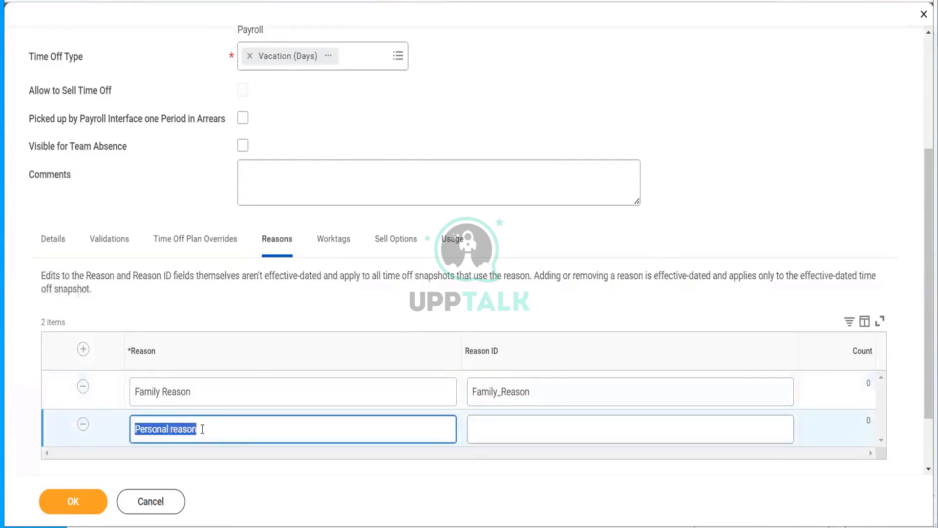
drag(203, 429, 100, 429)
key(ctrl+c)
click(481, 426)
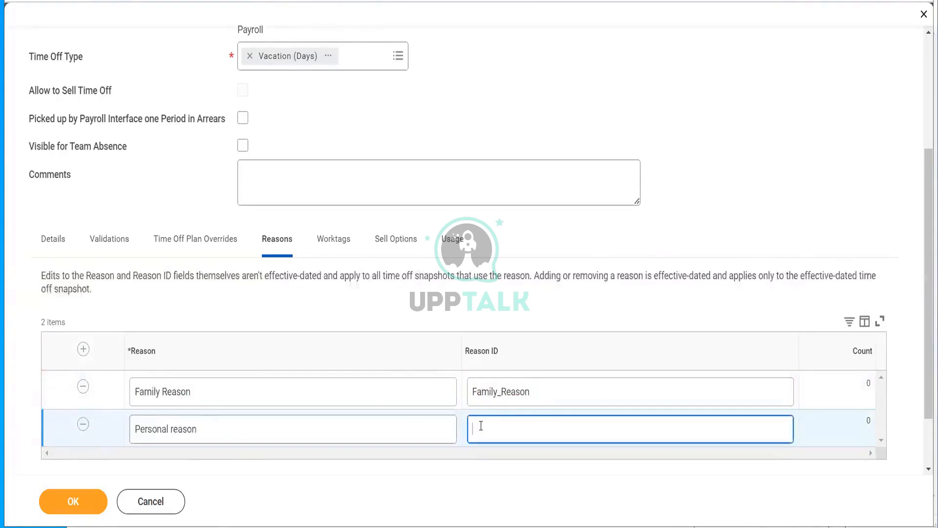
key(ctrl+v)
click(509, 429)
key(BackSpace)
text(_)
key(Delete)
text(R)
Step: Add a third time off reason named "Others" and use the same text as its reason ID
click(83, 351)
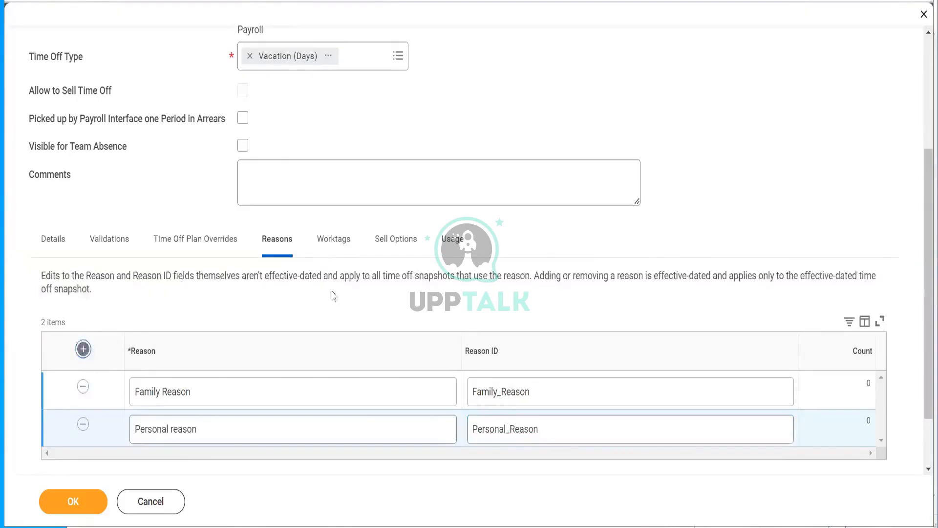
click(172, 394)
text(Others)
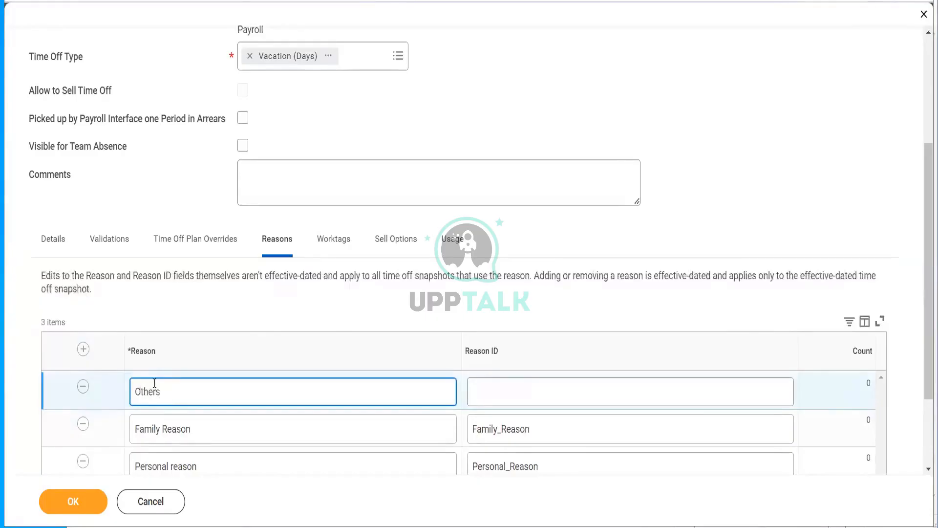
drag(175, 392, 122, 393)
key(ctrl+c)
click(491, 393)
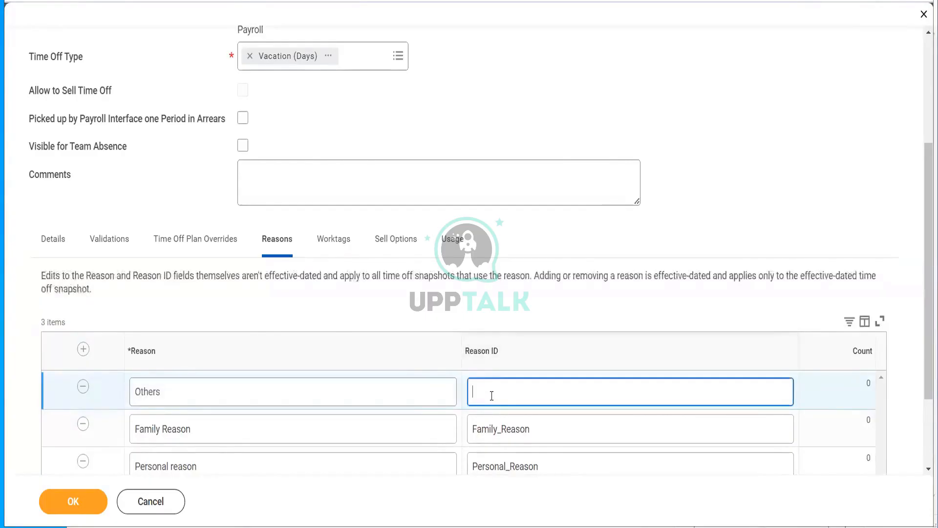
key(ctrl+v)
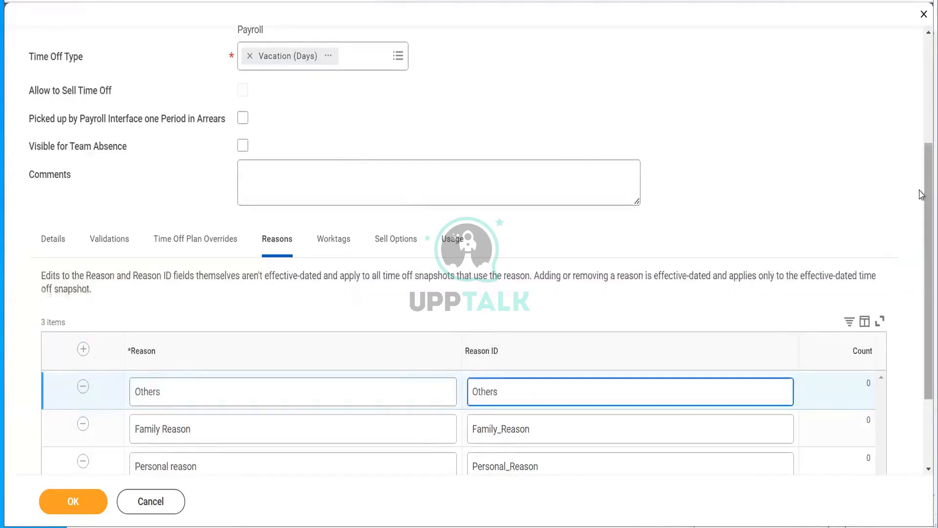
Step: Open the time off's validations and review the calculation settings of the VIG_IND_Annual Leave plan, including its upper limit and days to include
scroll(920, 329, down, 3)
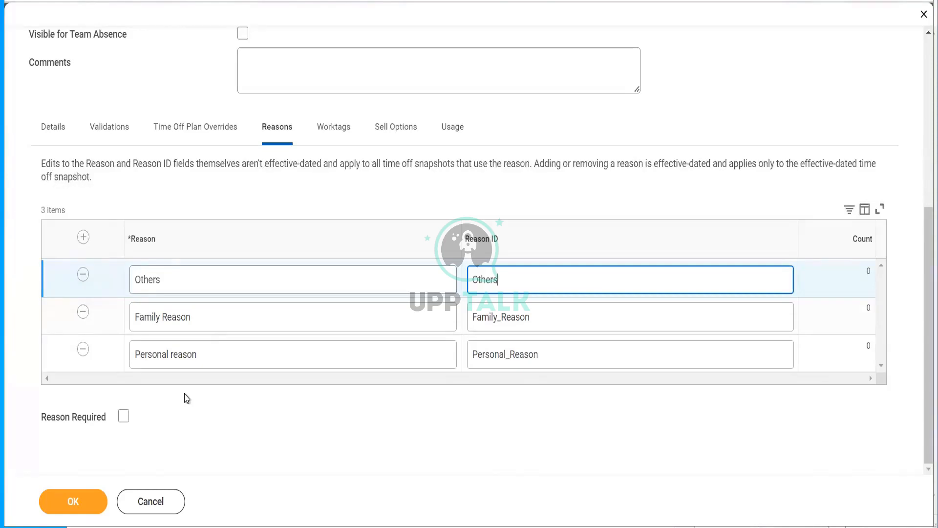
click(111, 126)
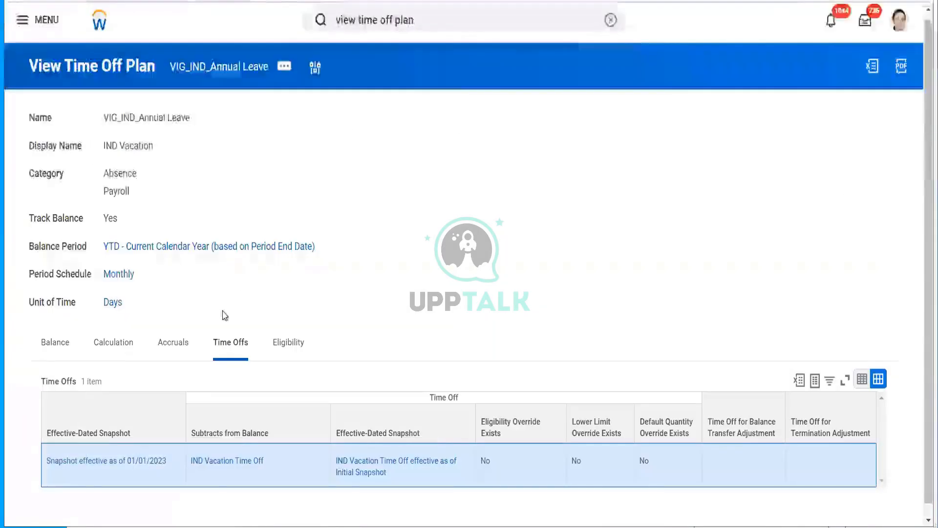
click(116, 342)
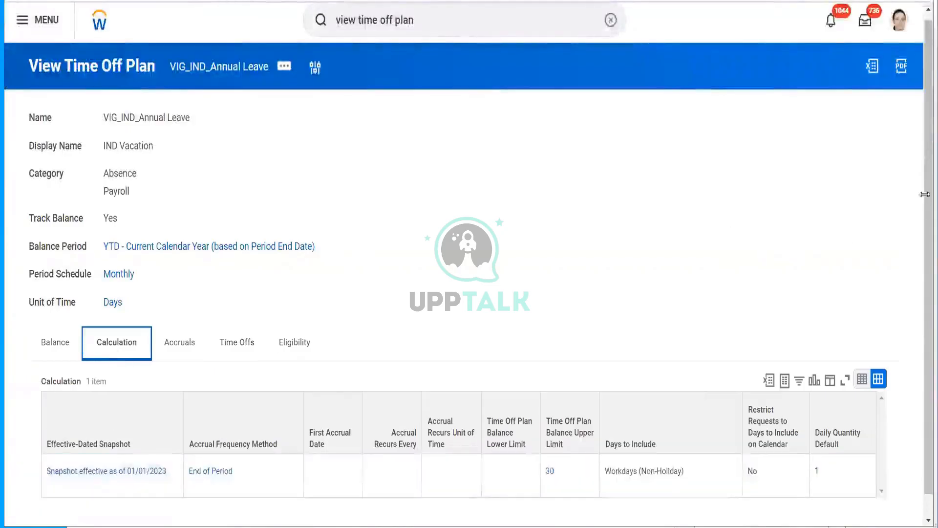
scroll(925, 194, down, 2)
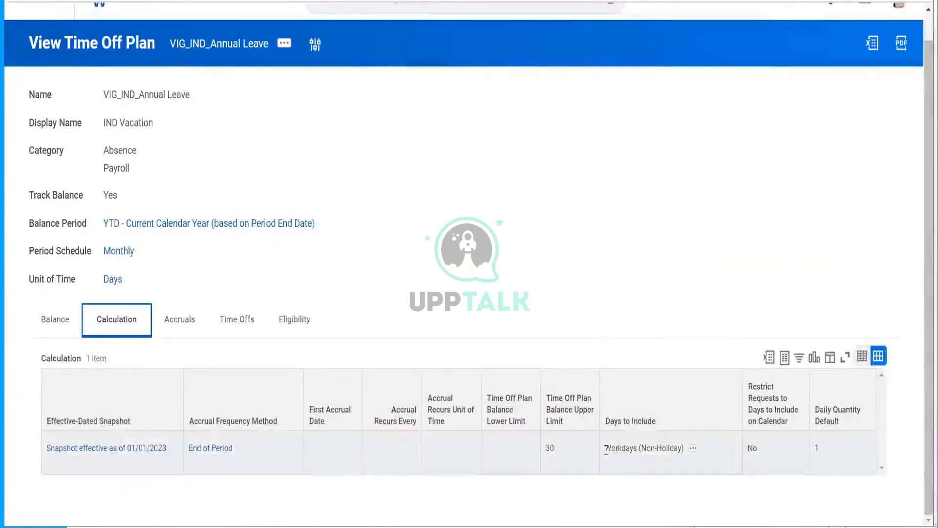
drag(606, 450, 679, 461)
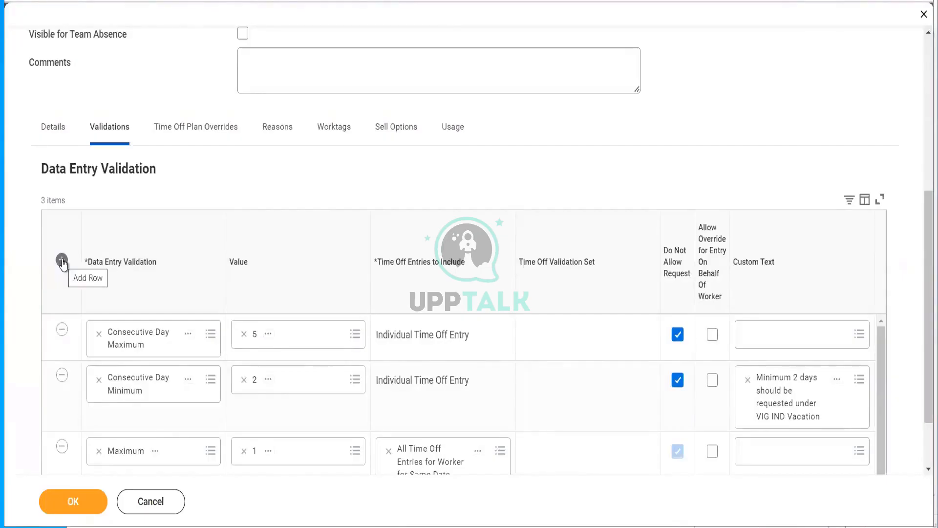
Step: Add a Maximum Unpaid Time Off Units Allowed validation with value 0, save the time off and check its validations
click(62, 260)
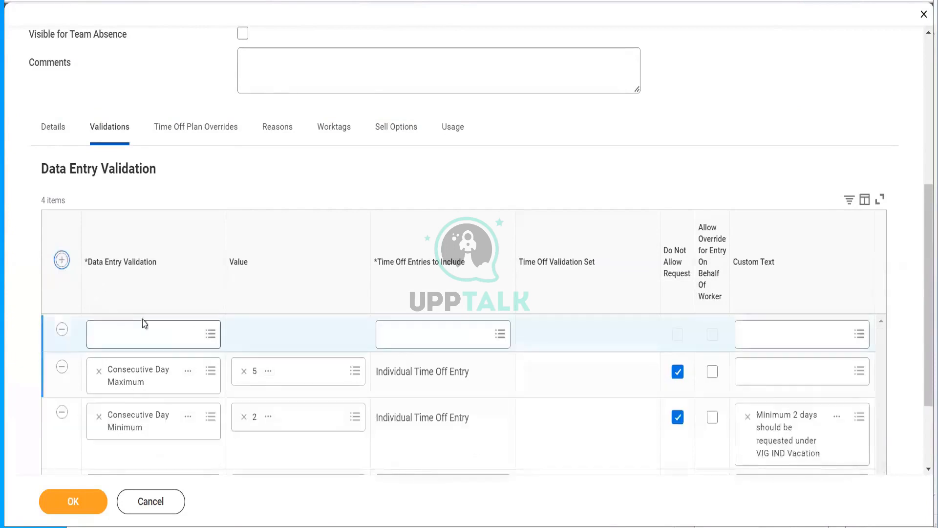
click(146, 327)
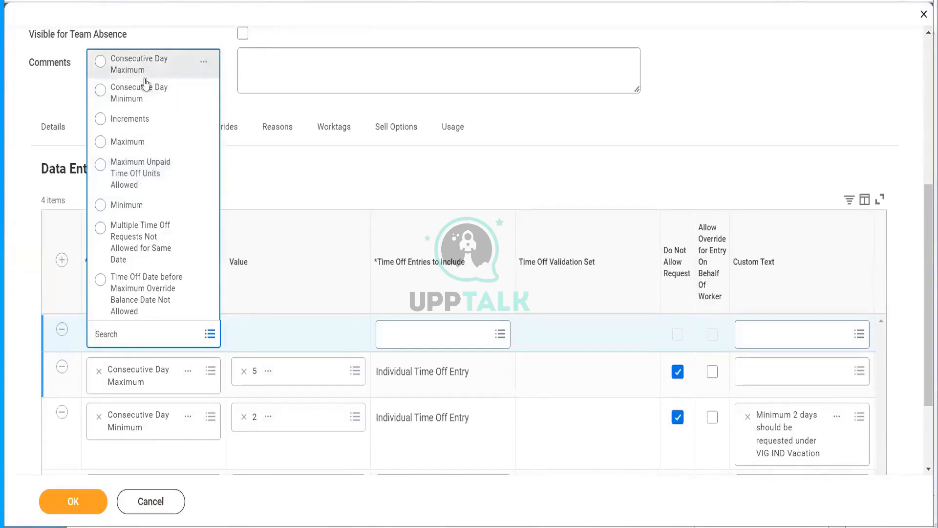
click(134, 177)
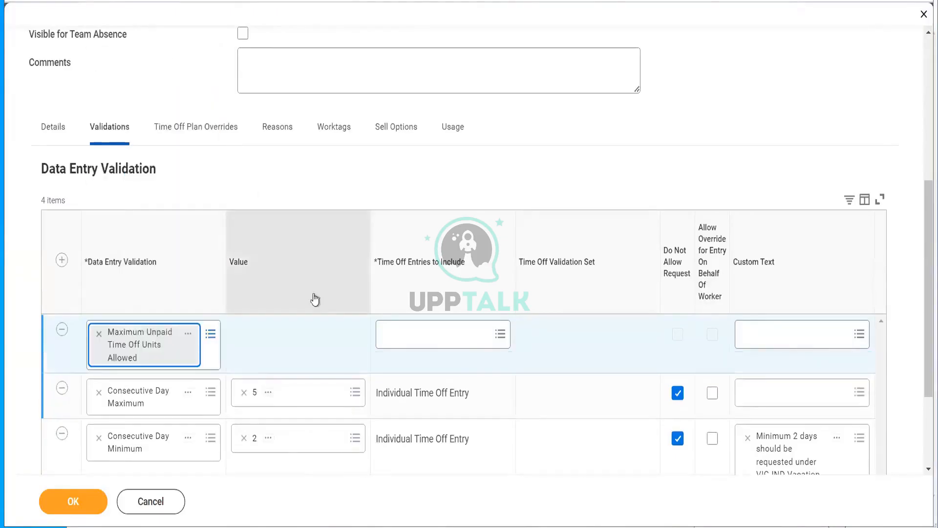
click(284, 338)
text(0)
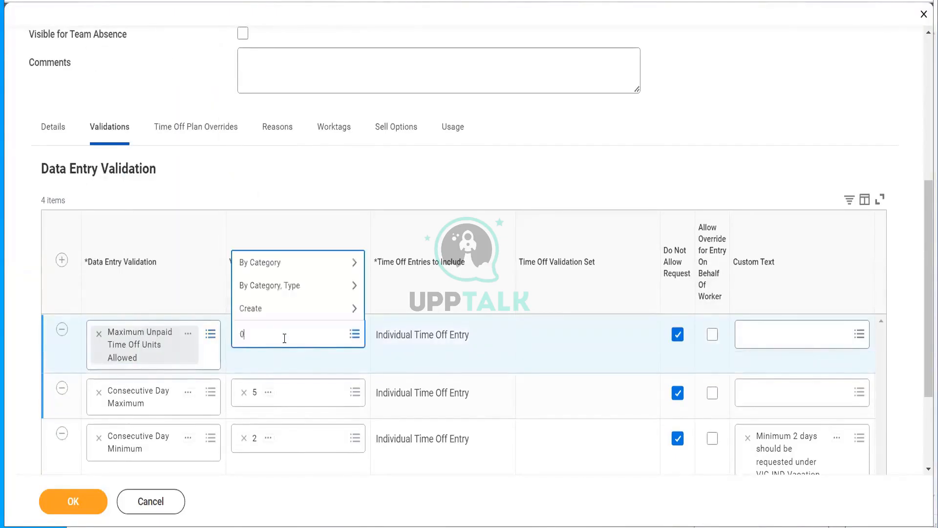
key(Return)
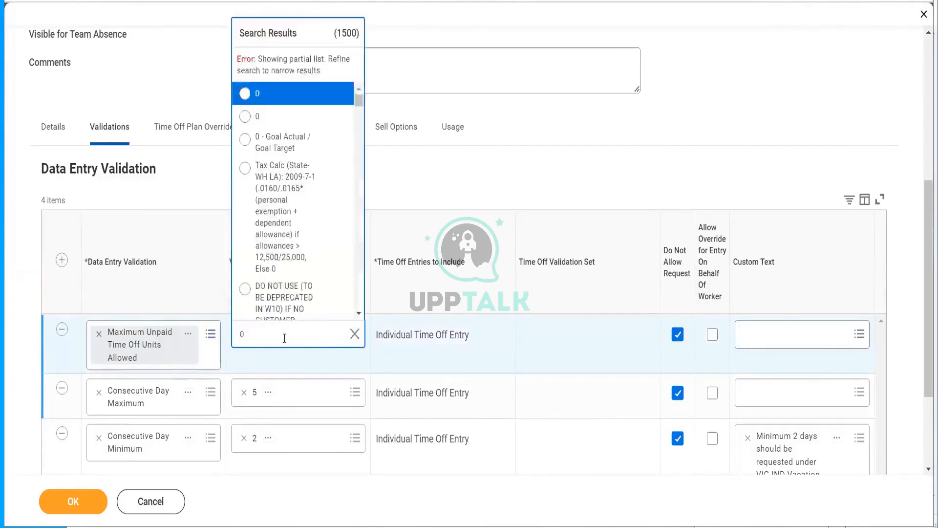
click(282, 94)
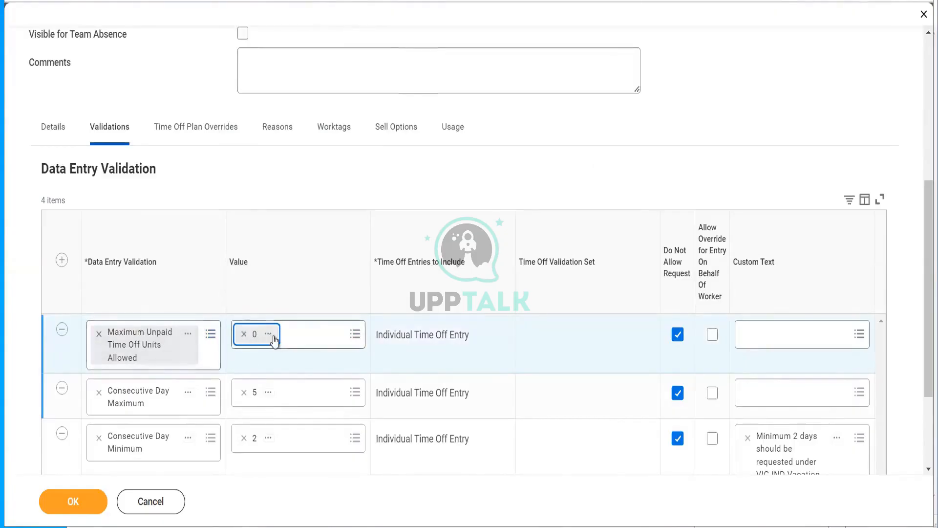
click(62, 508)
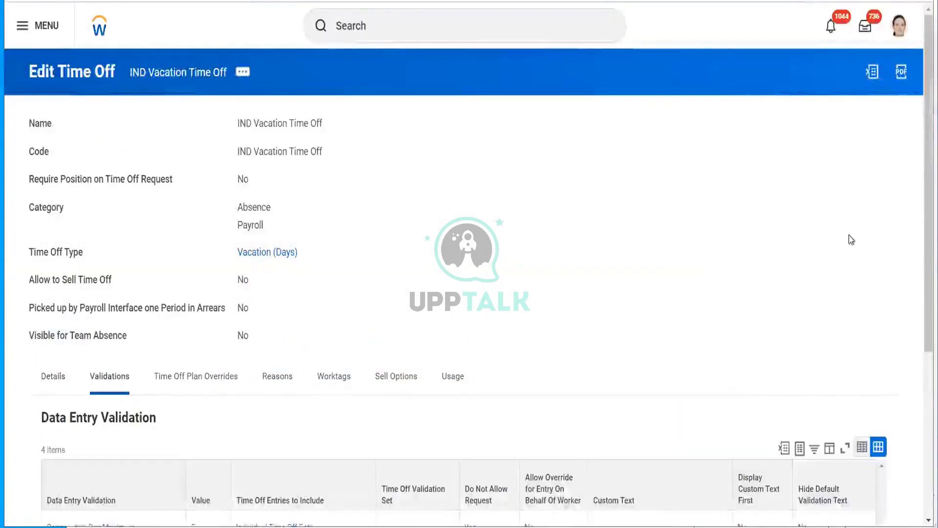
drag(924, 157, 920, 366)
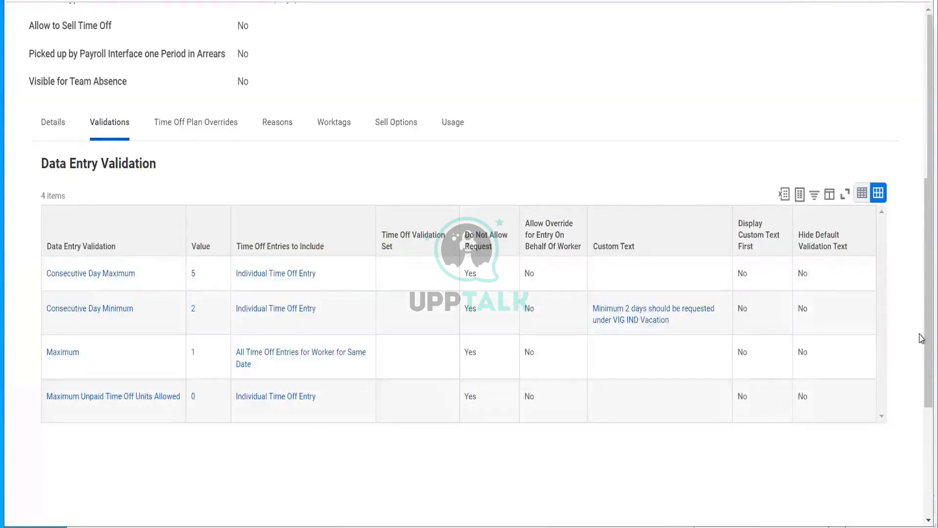
scroll(921, 328, up, 5)
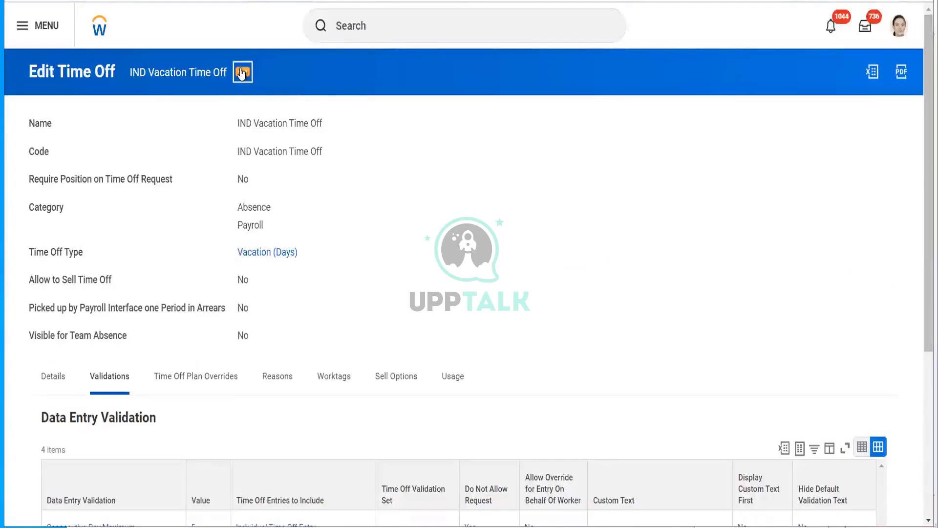
Step: Reopen IND Vacation Time Off for editing, updating the existing effective date of its Initial Snapshot
click(241, 73)
mouse_move(322, 120)
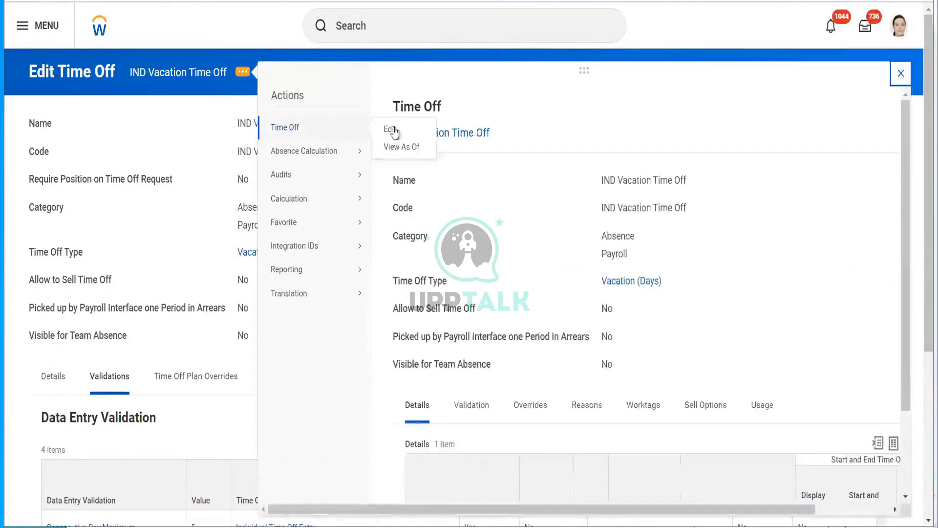
click(393, 128)
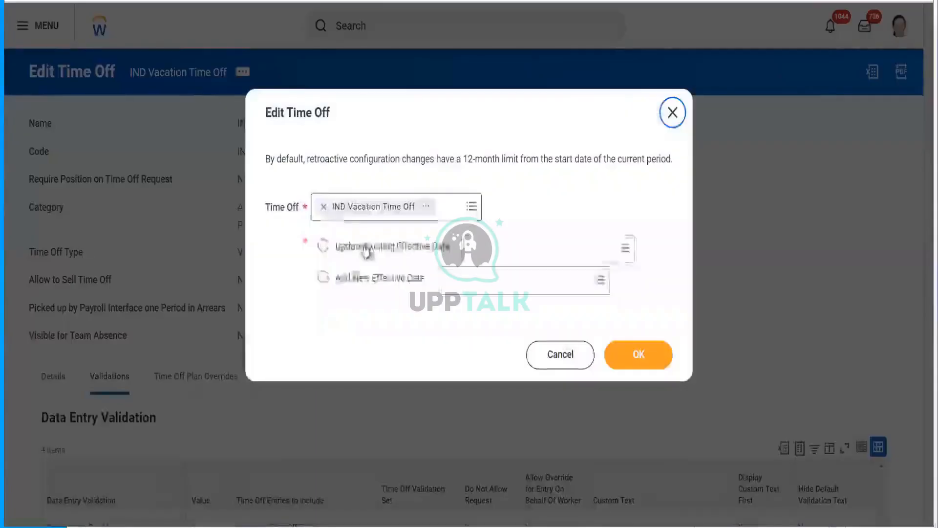
click(364, 250)
click(539, 247)
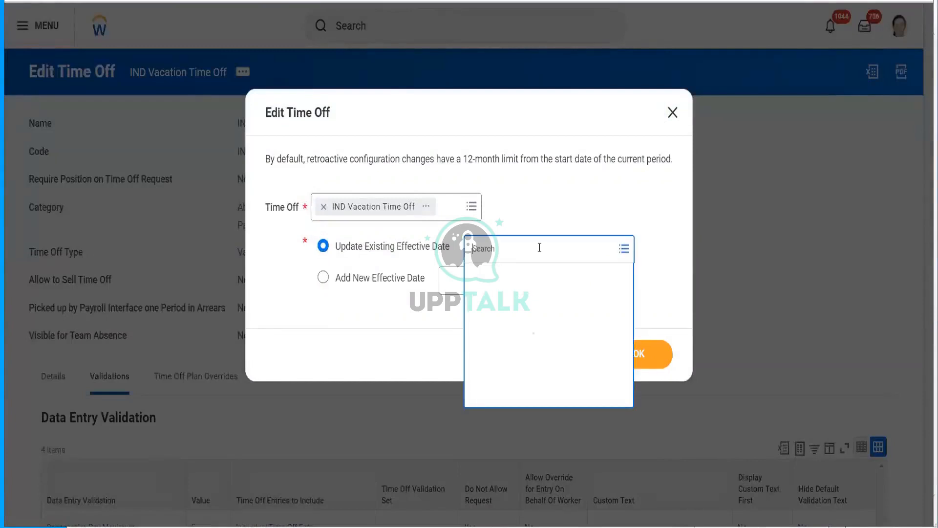
click(496, 271)
click(633, 352)
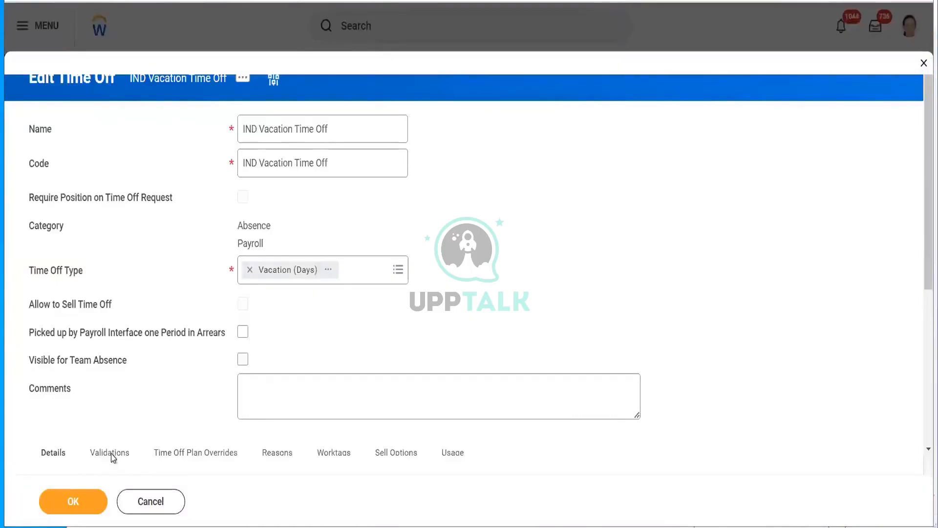
Step: Set the value of the Consecutive Day Minimum validation to 1
click(111, 453)
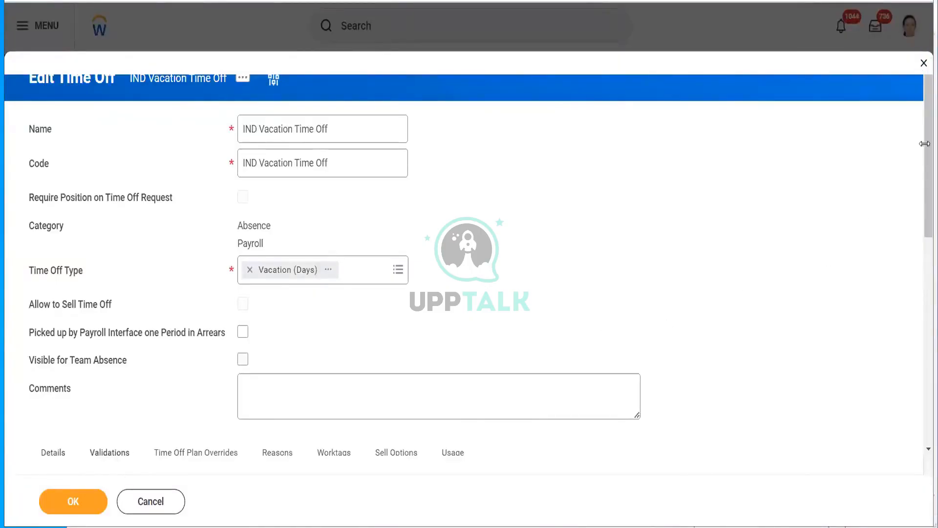
drag(924, 144, 922, 281)
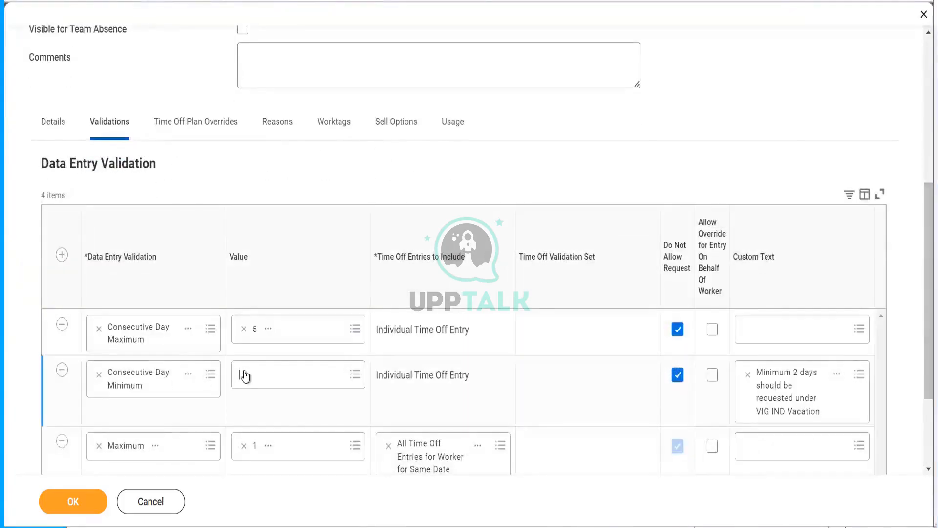
click(245, 375)
text(1)
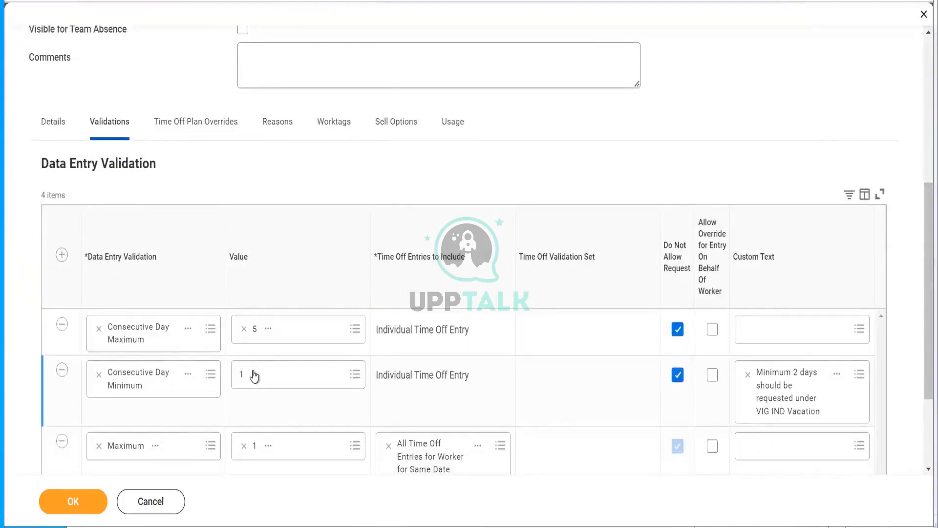
key(Return)
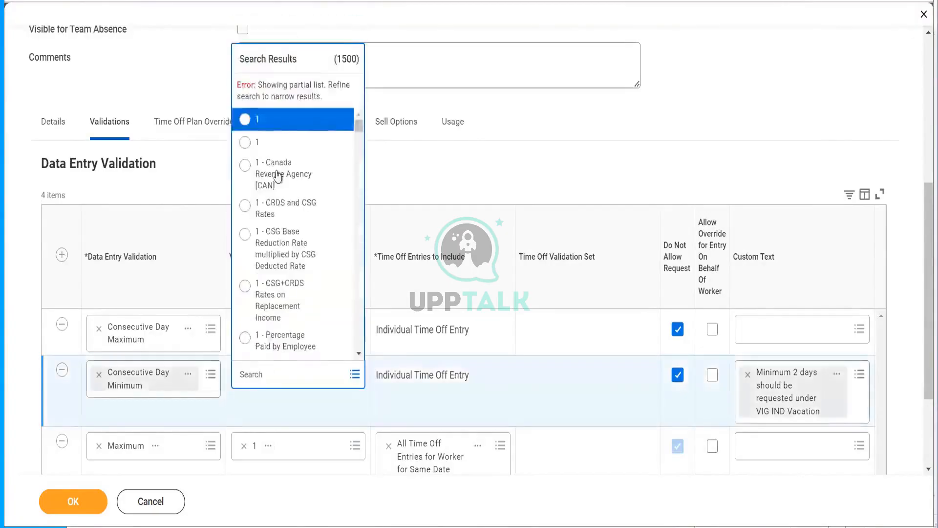
click(300, 121)
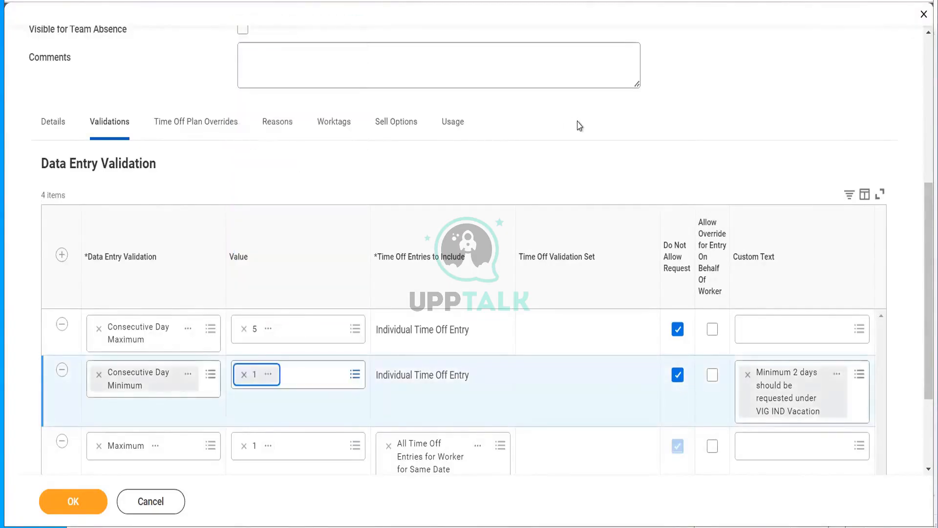
Step: Remove the custom text from the Consecutive Day Minimum validation and save the time off
drag(925, 226, 925, 305)
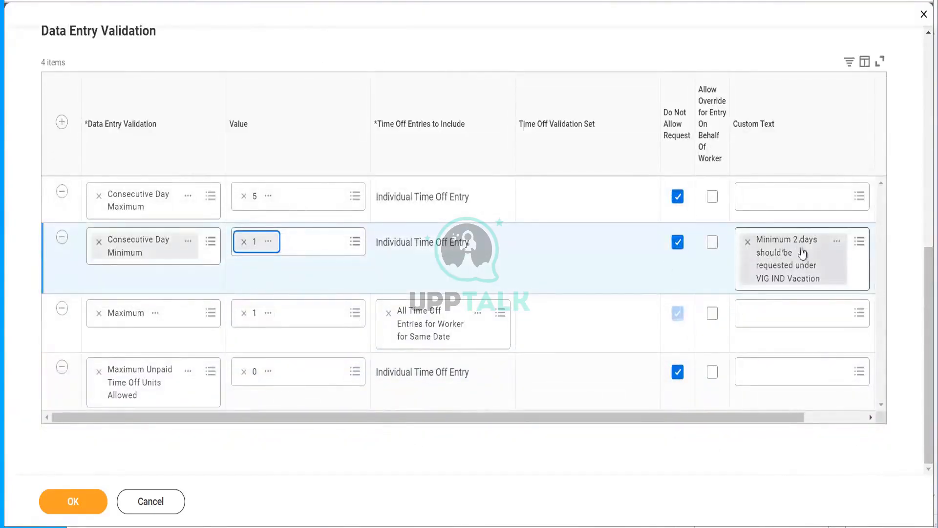
click(745, 244)
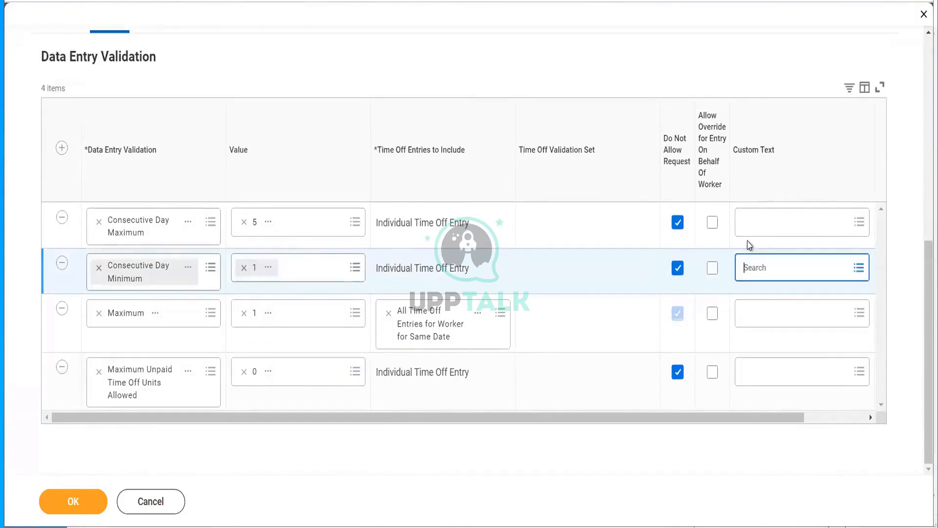
click(58, 503)
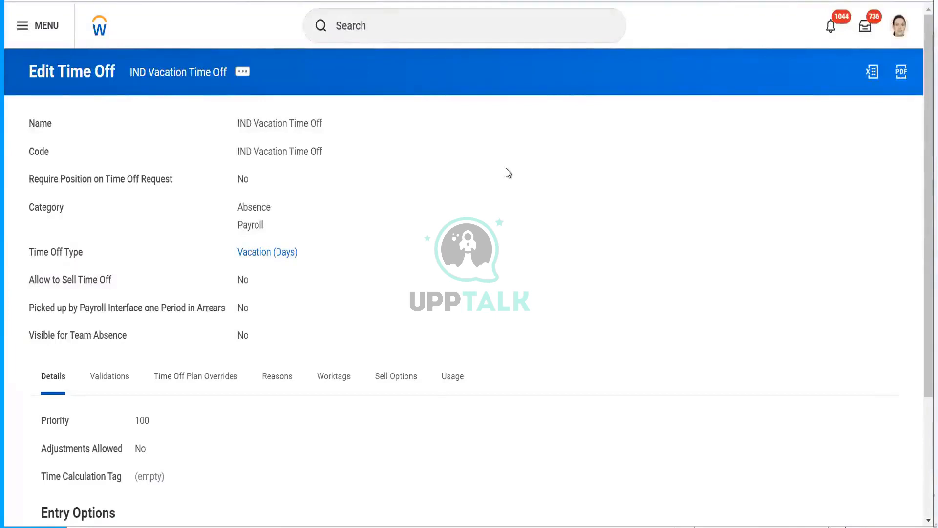
Step: Check the saved reasons of IND Vacation Time Off, and reopen its Initial Snapshot for editing at the reasons list
click(279, 379)
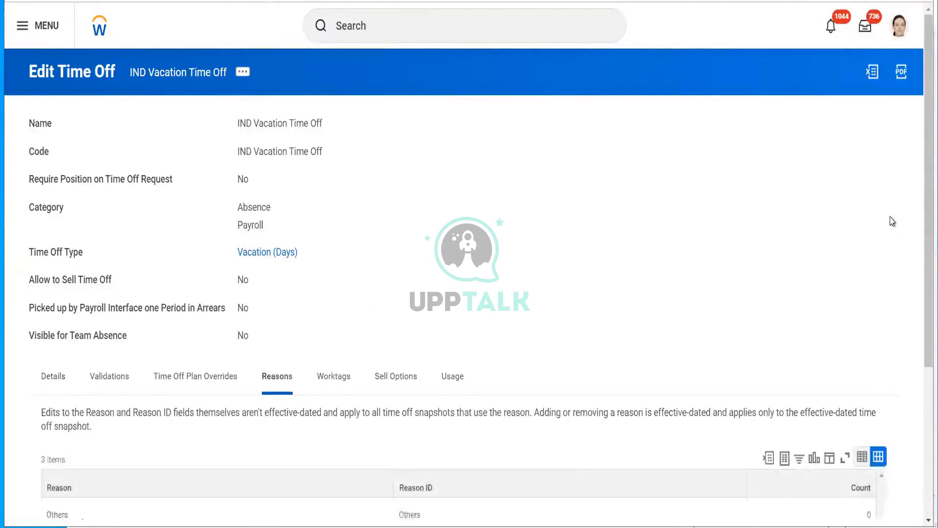
drag(928, 183, 905, 337)
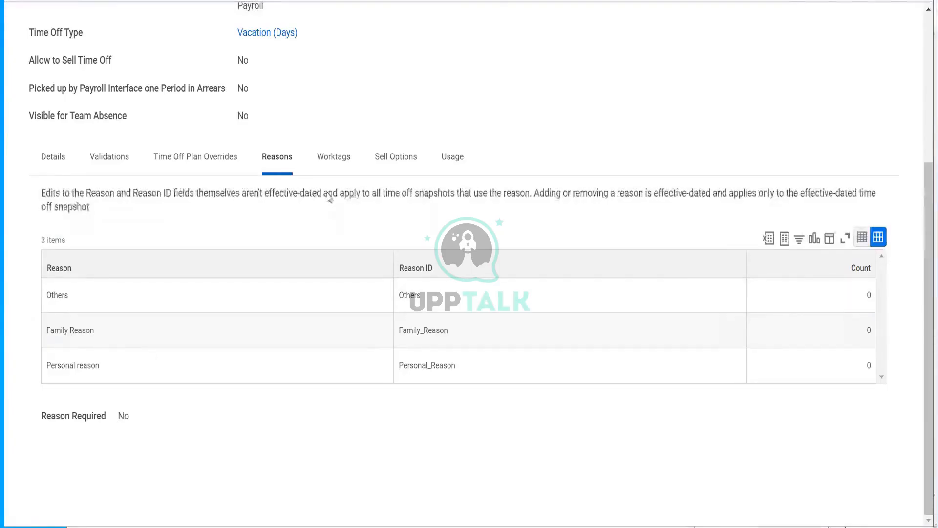
drag(921, 277, 337, 78)
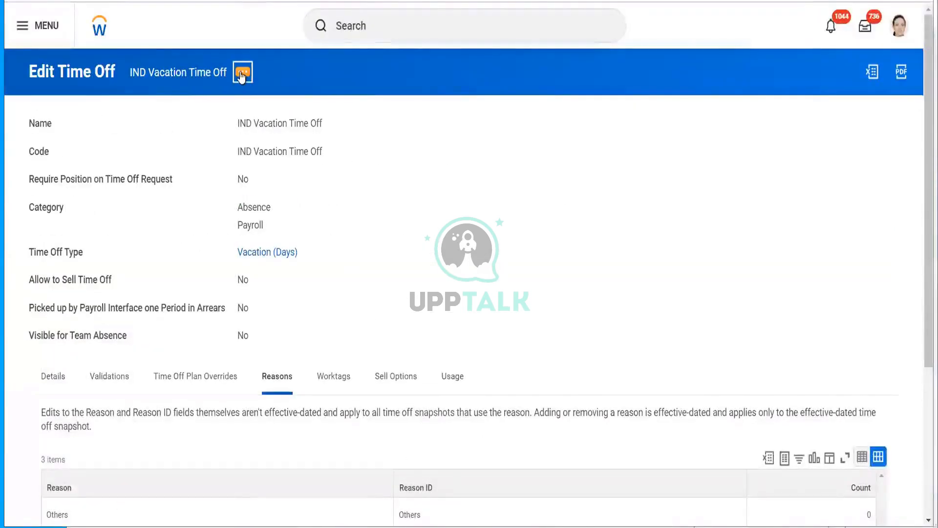
click(241, 74)
mouse_move(329, 130)
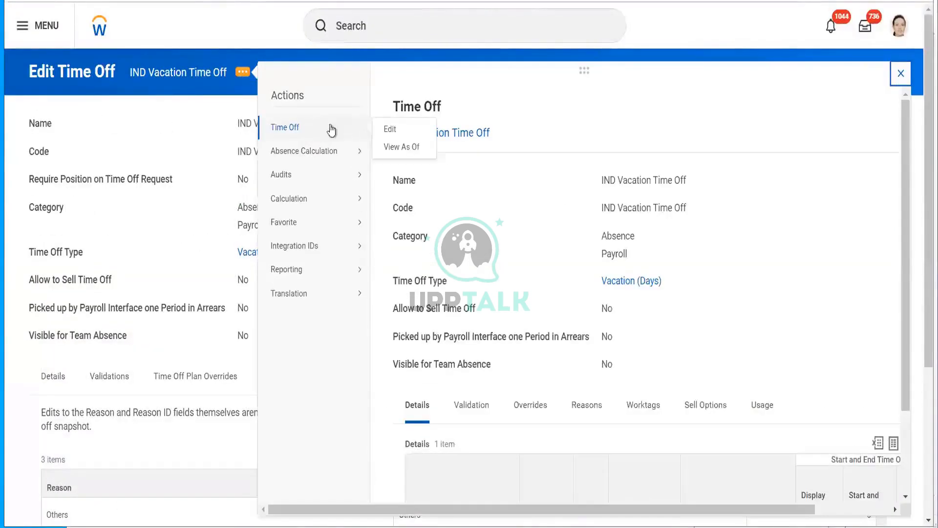
click(388, 130)
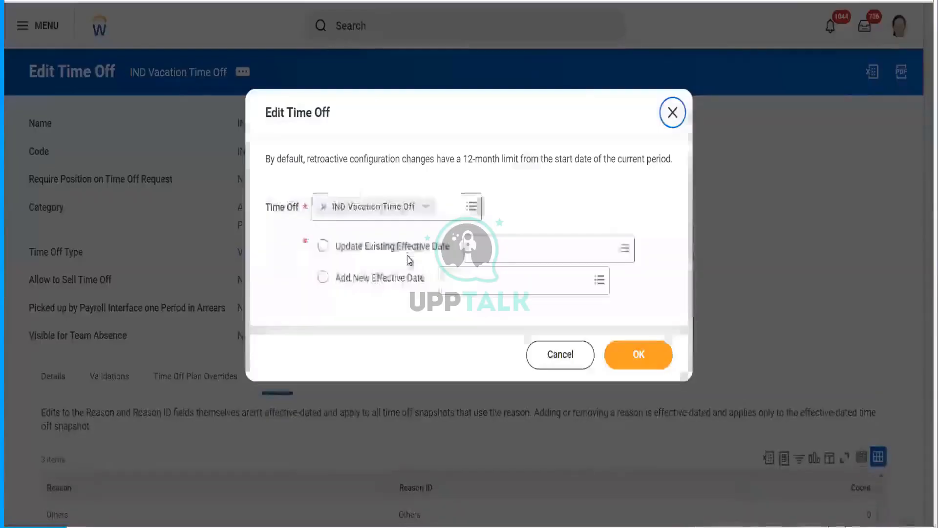
click(402, 246)
click(521, 246)
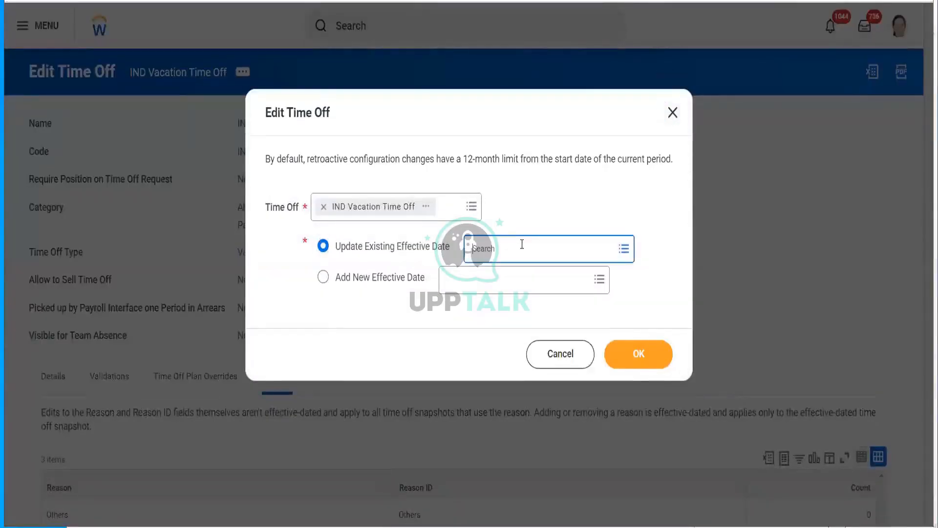
click(502, 277)
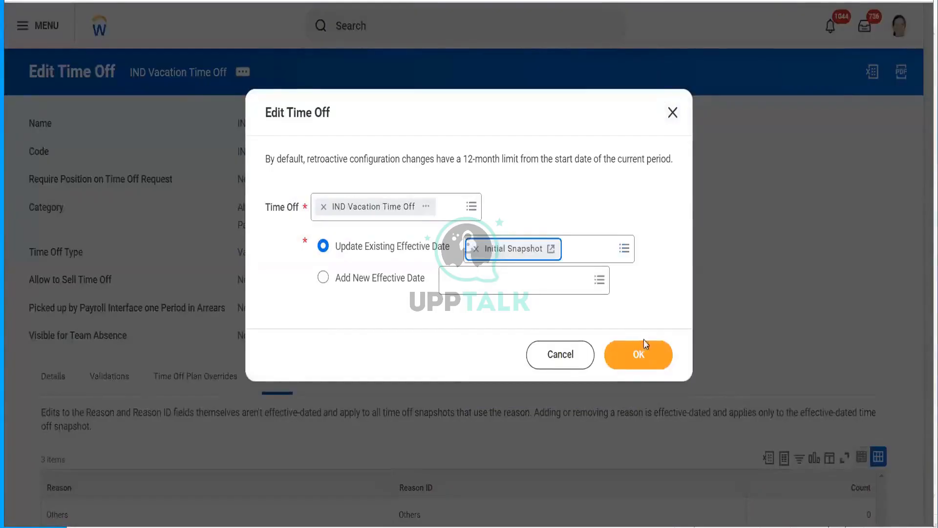
click(644, 356)
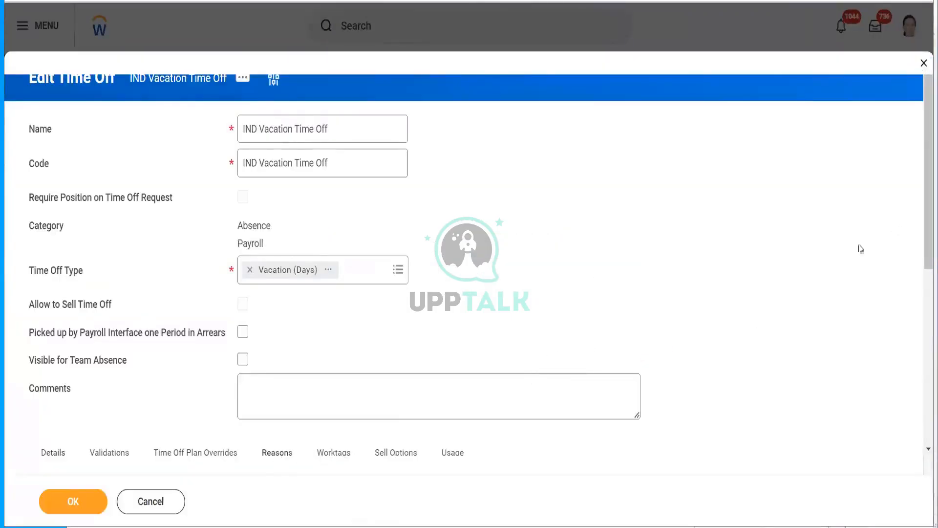
scroll(920, 247, down, 7)
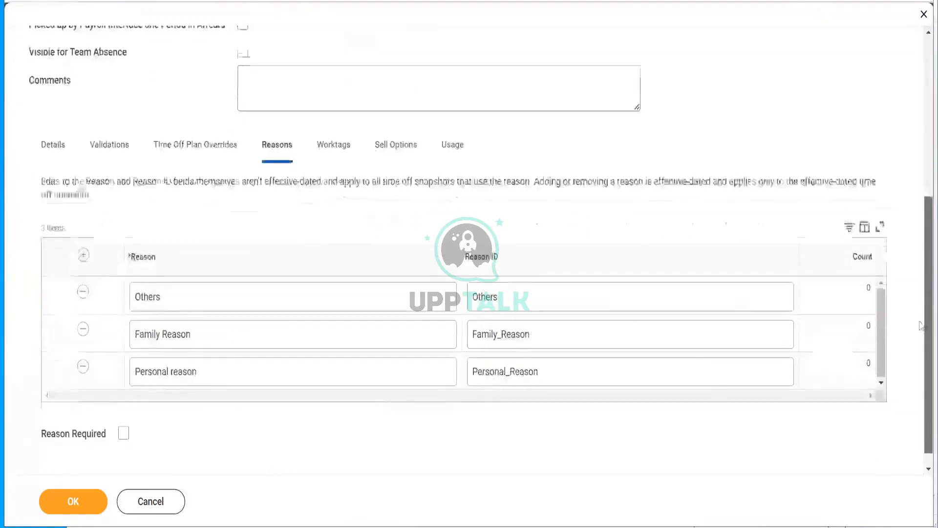
Step: Make a reason required for IND Vacation Time Off and save the time off
click(123, 417)
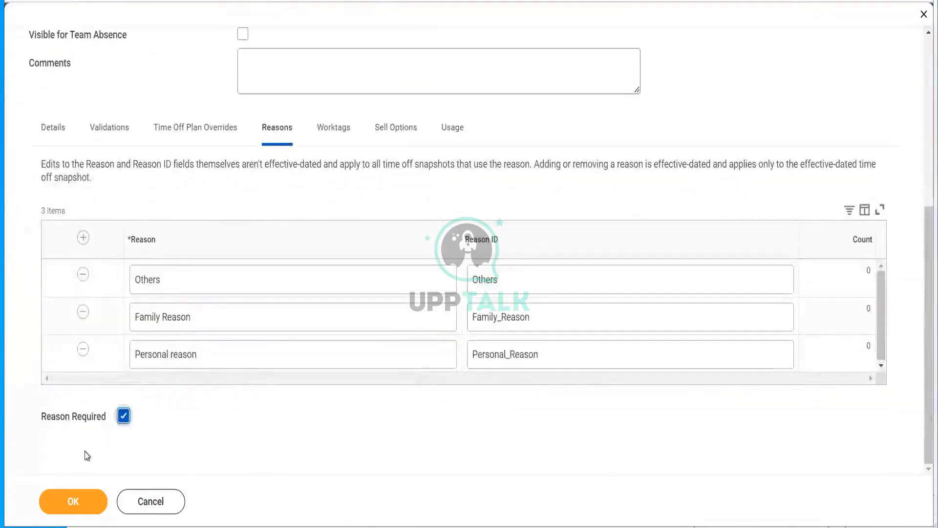
click(72, 501)
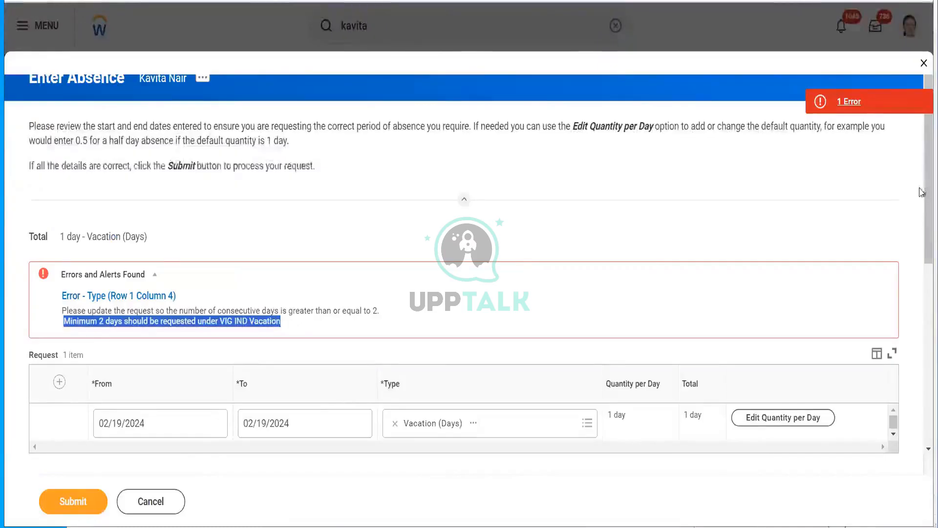
Step: Return to the worker's absence calendar and select February 20, 2024
drag(922, 191, 922, 282)
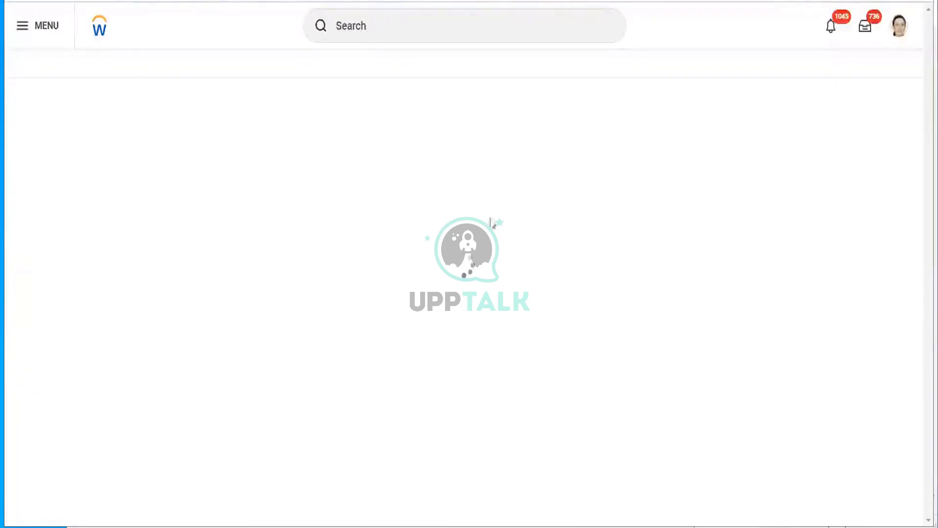
drag(921, 147, 921, 297)
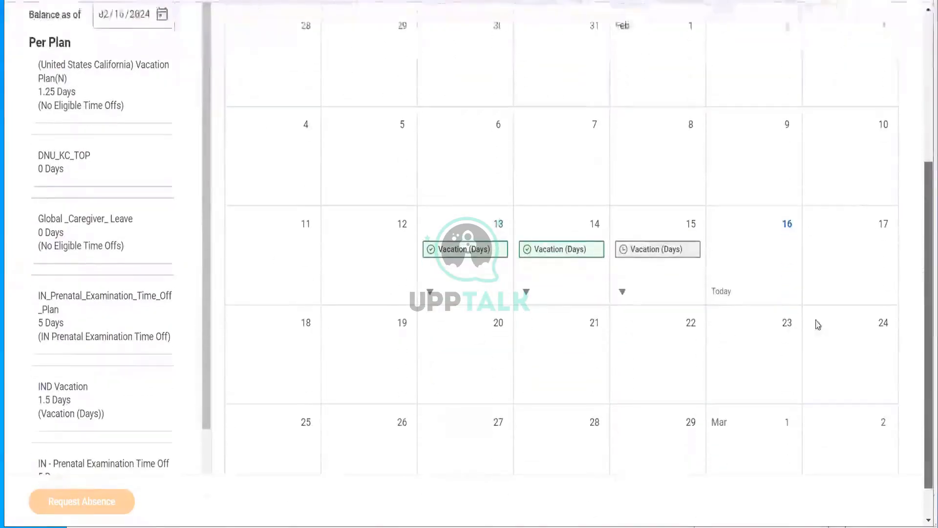
click(498, 322)
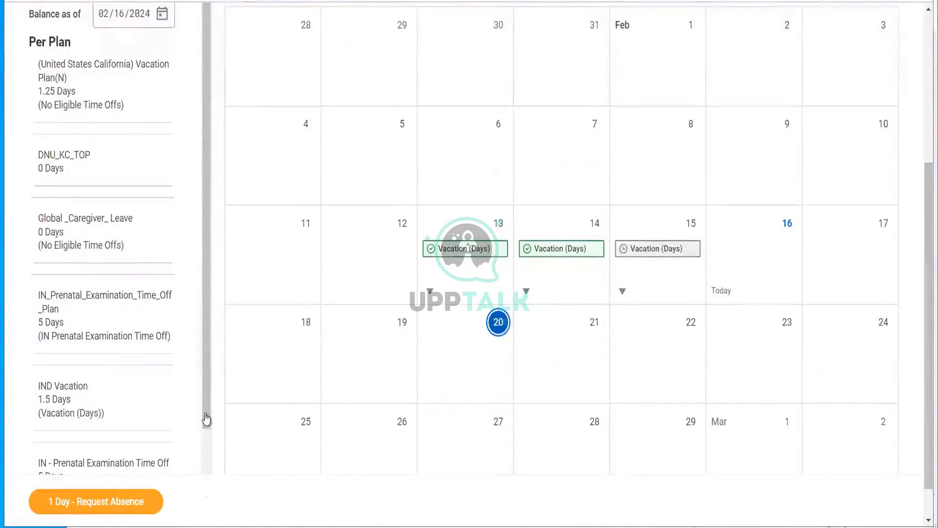
click(83, 503)
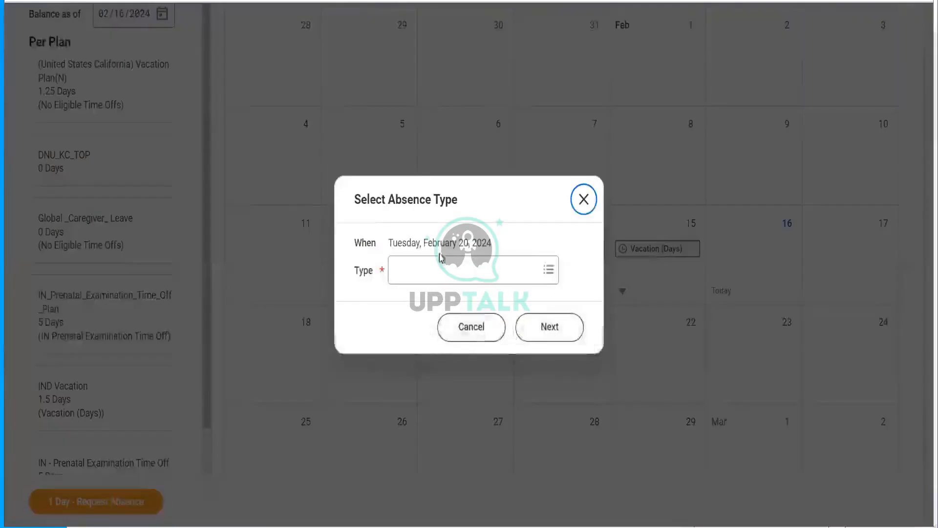
click(440, 269)
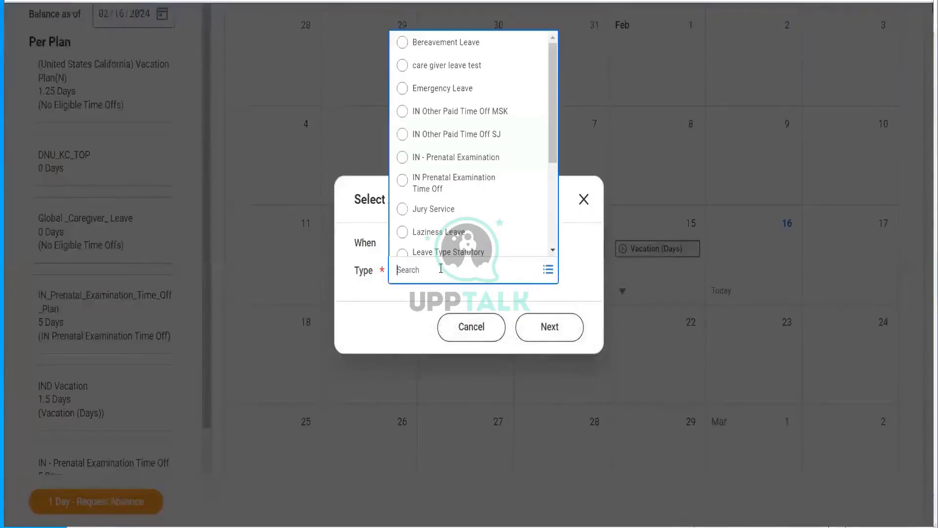
click(584, 200)
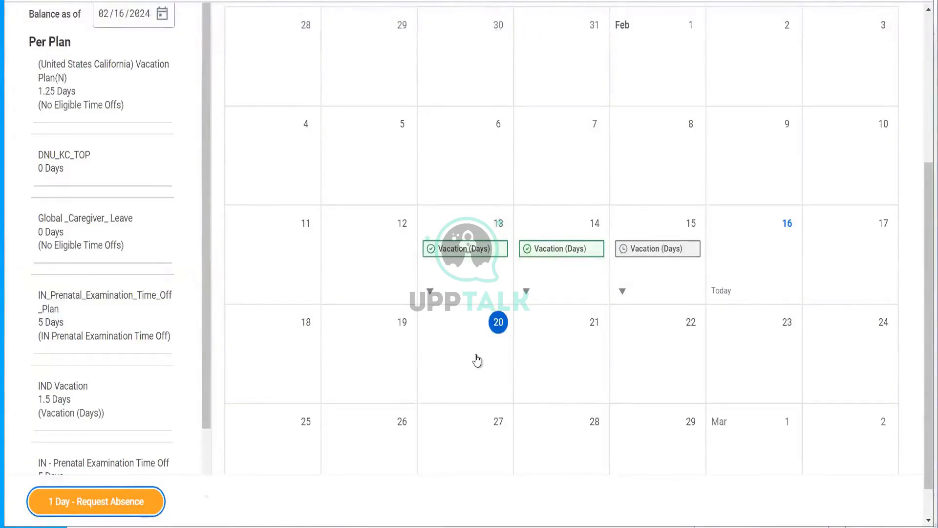
Step: View the details of the worker's February 15 vacation request and close them
click(655, 250)
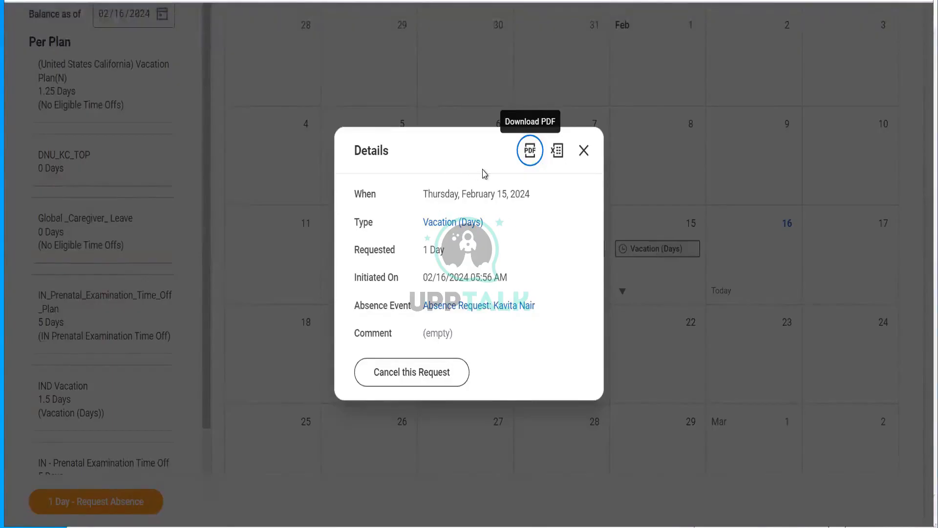
click(584, 151)
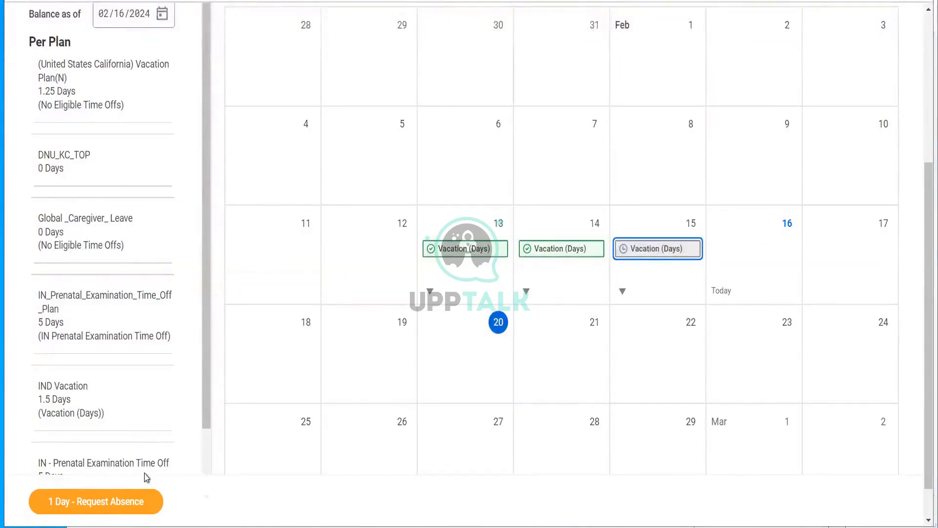
Step: Start the absence request for the selected February 20 date with Vacation (Days) as the absence type
click(105, 501)
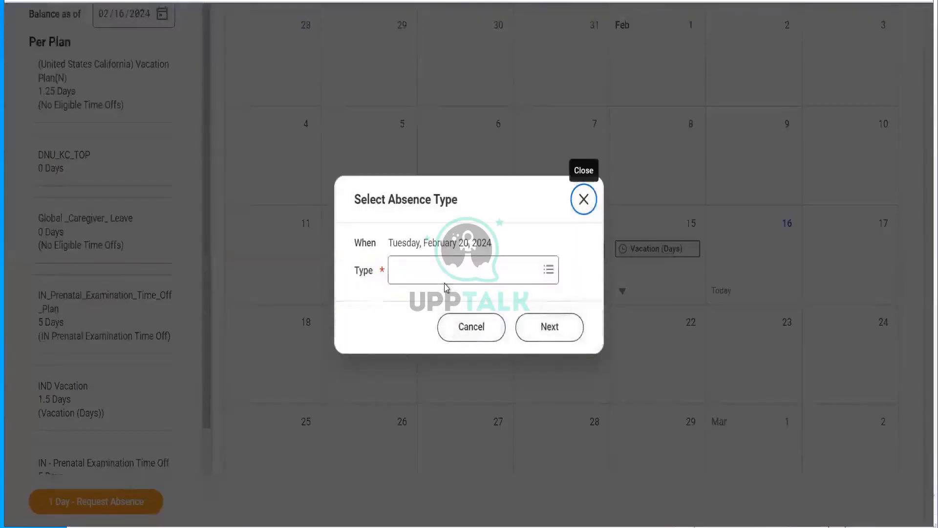
click(446, 276)
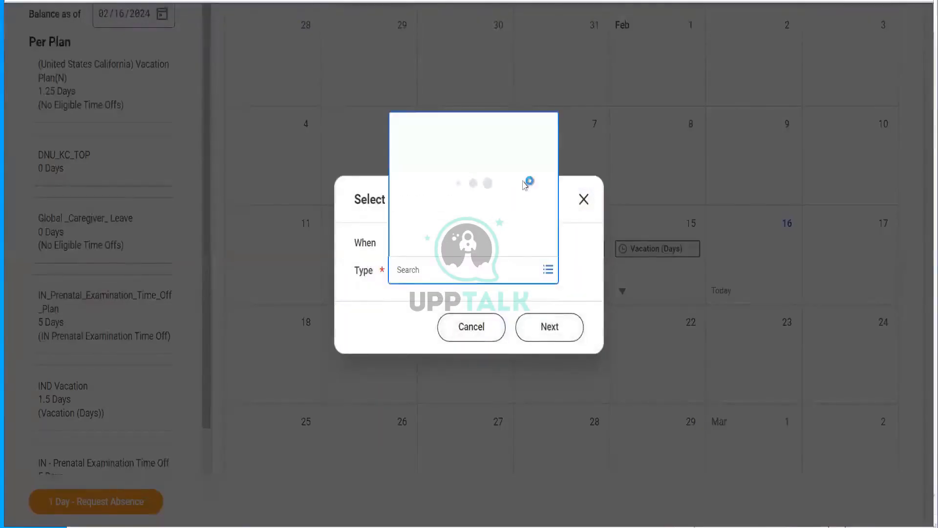
scroll(550, 139, down, 3)
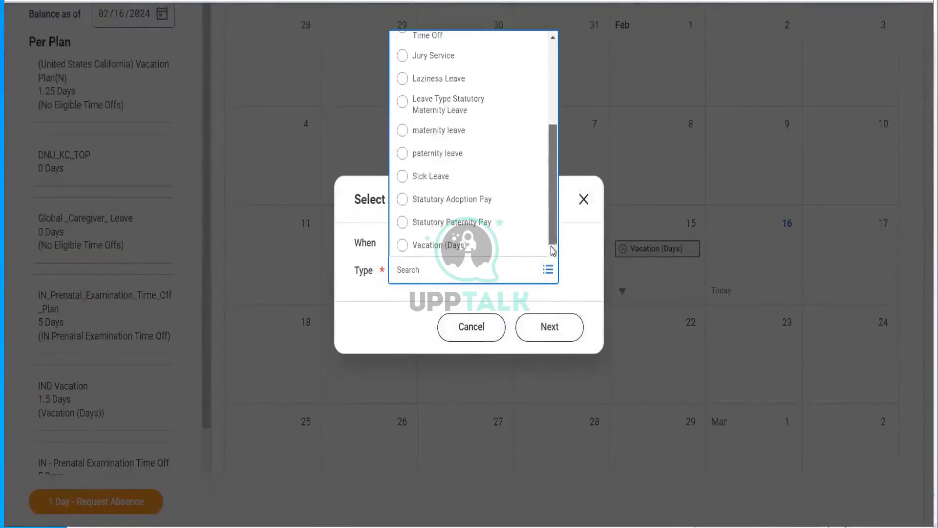
right_click(492, 251)
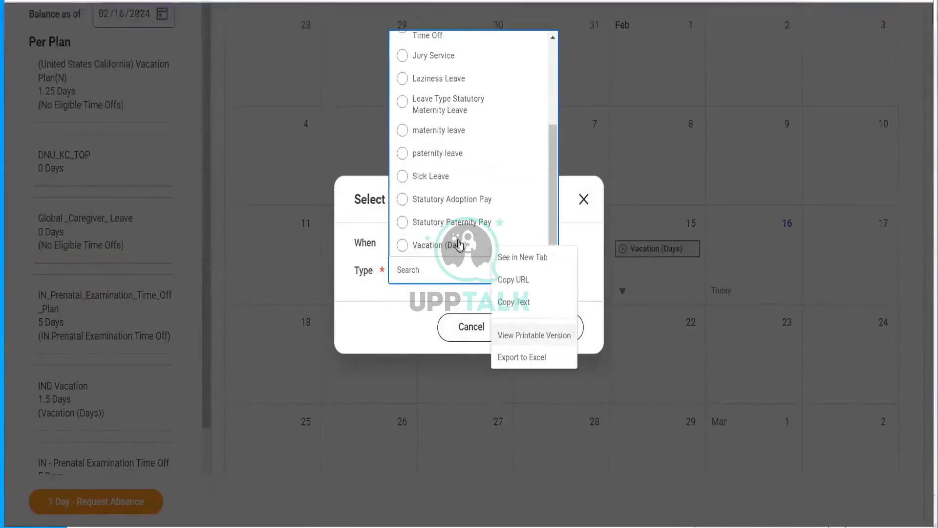
click(439, 245)
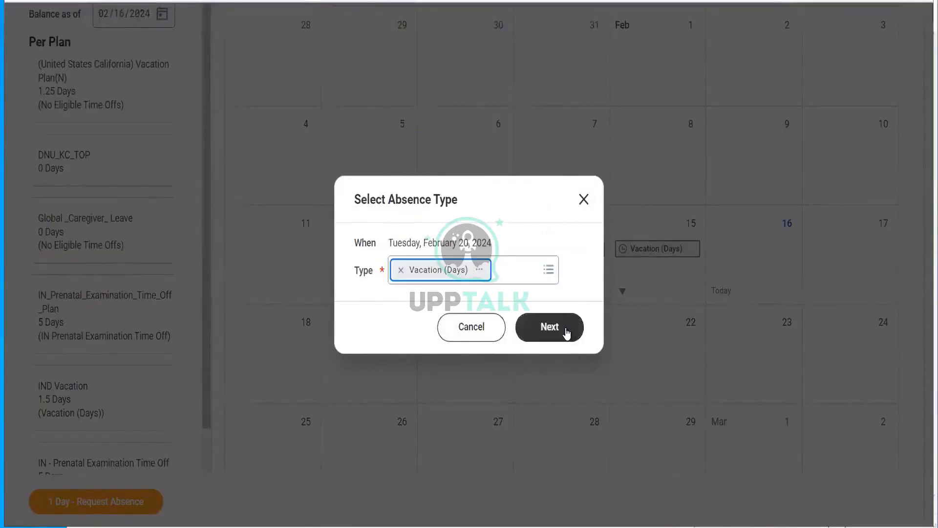
click(568, 331)
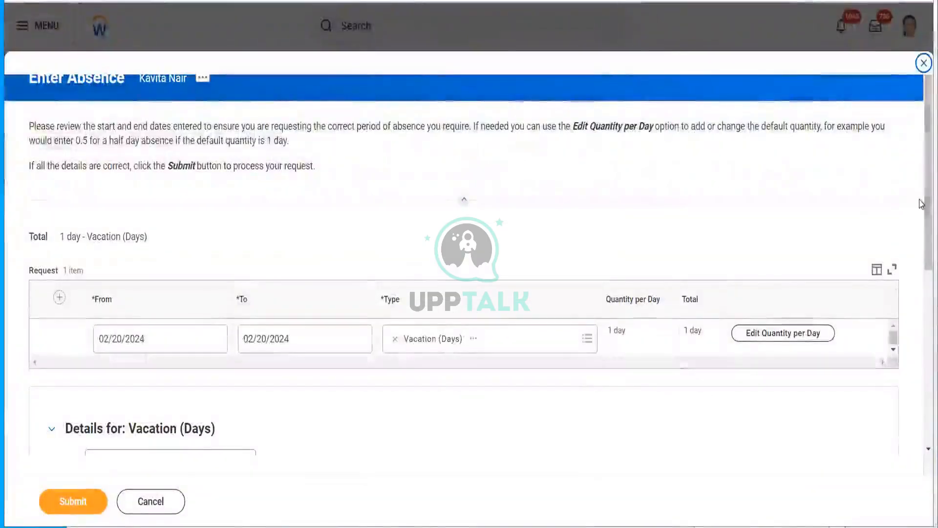
Step: Check the reason choices for the Vacation (Days) request and try to submit it without a reason
scroll(922, 273, down, 4)
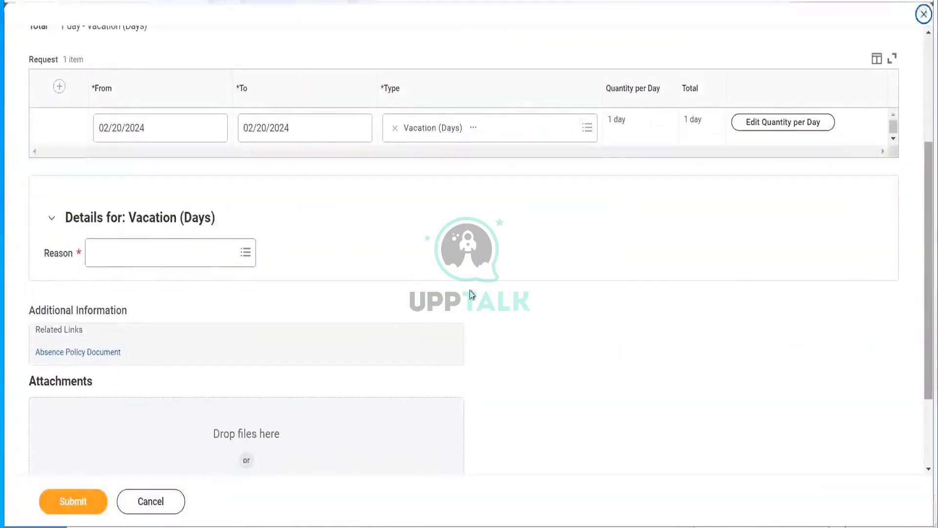
click(169, 247)
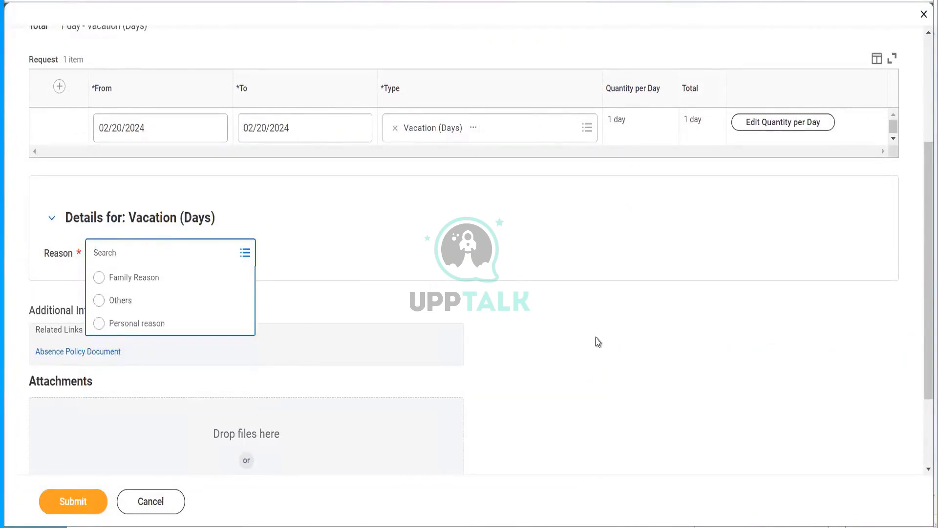
click(648, 351)
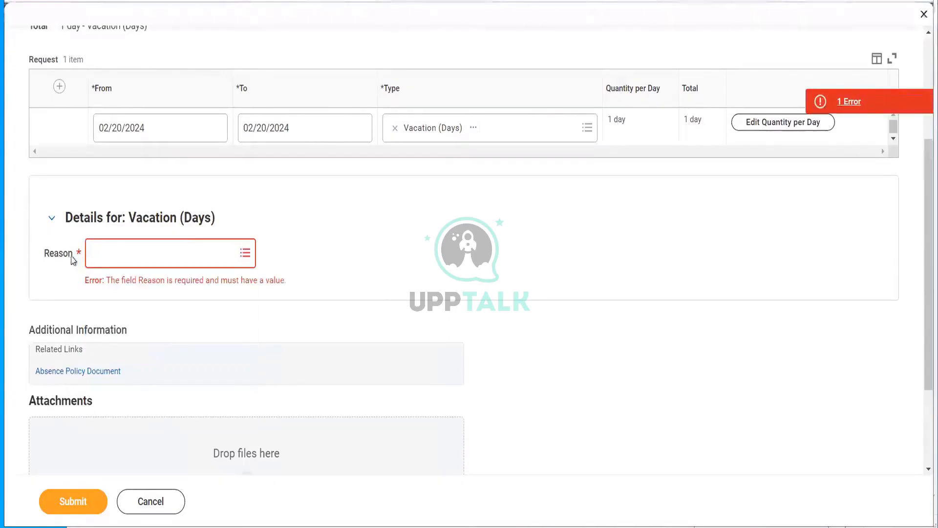
Step: Submit the February 20 vacation request with Personal reason as its reason and check it on the absence calendar
click(136, 261)
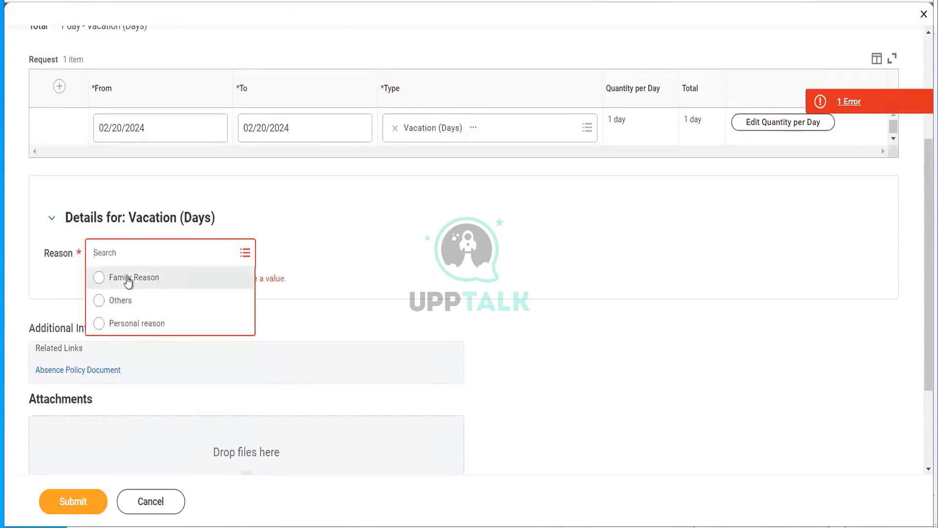
click(124, 323)
click(686, 339)
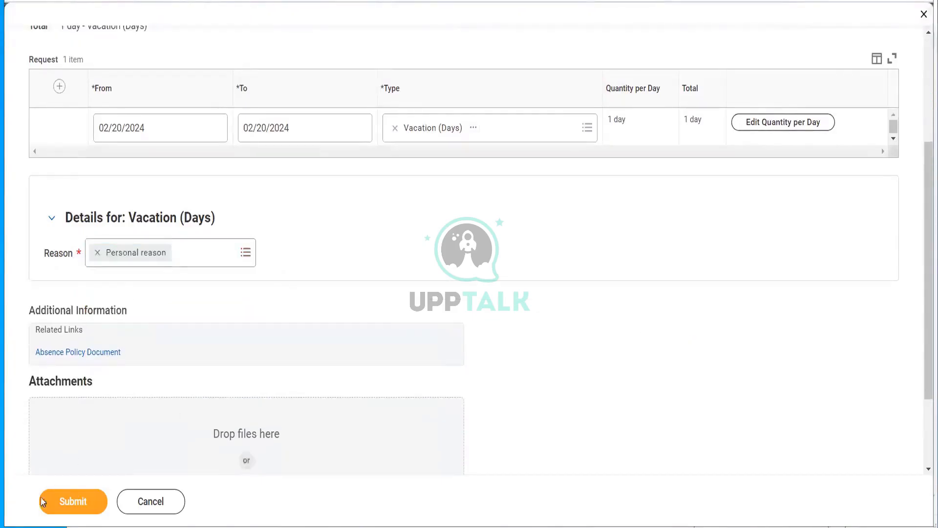
click(59, 499)
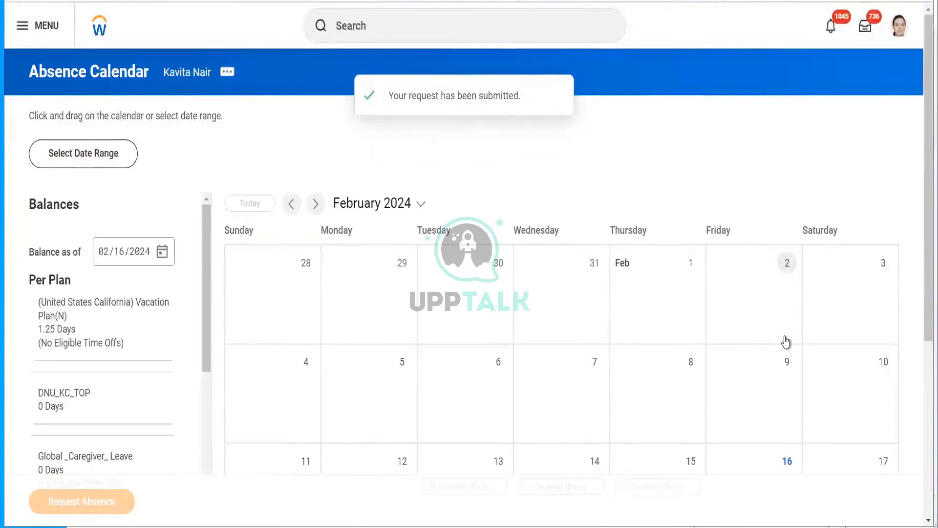
scroll(916, 293, down, 4)
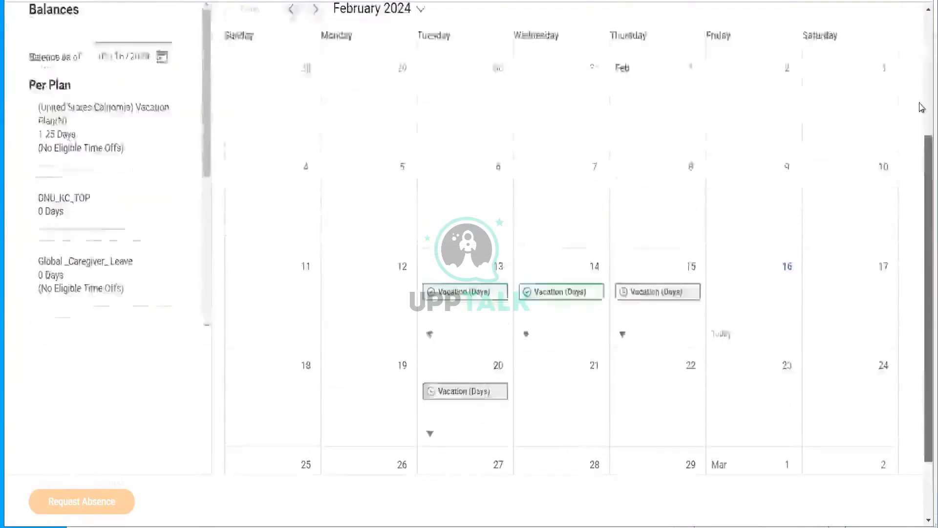
scroll(921, 107, up, 4)
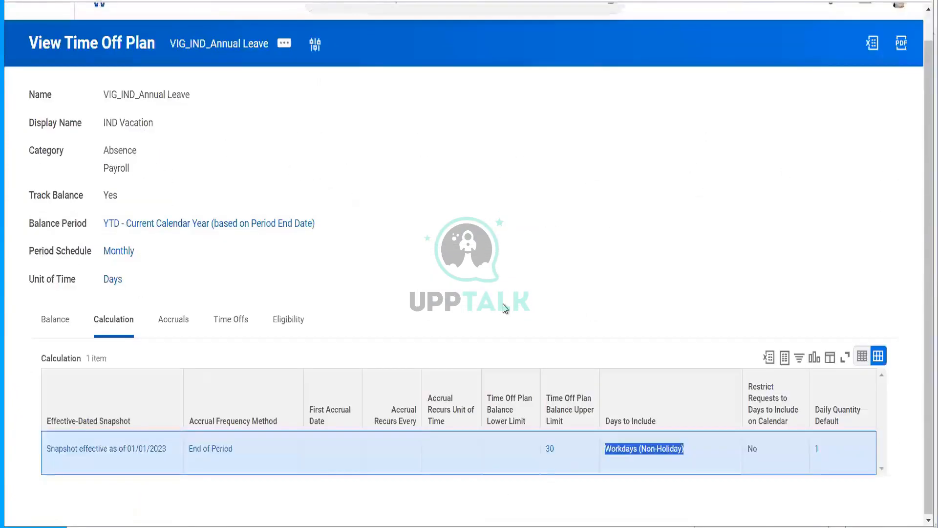
Step: Review the worktags and the sell options of IND Vacation Time Off
click(504, 308)
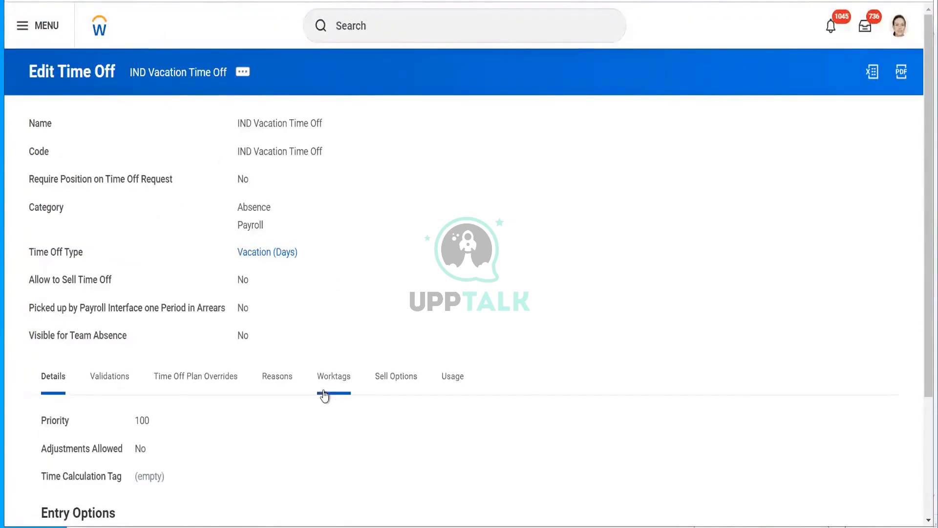
click(332, 382)
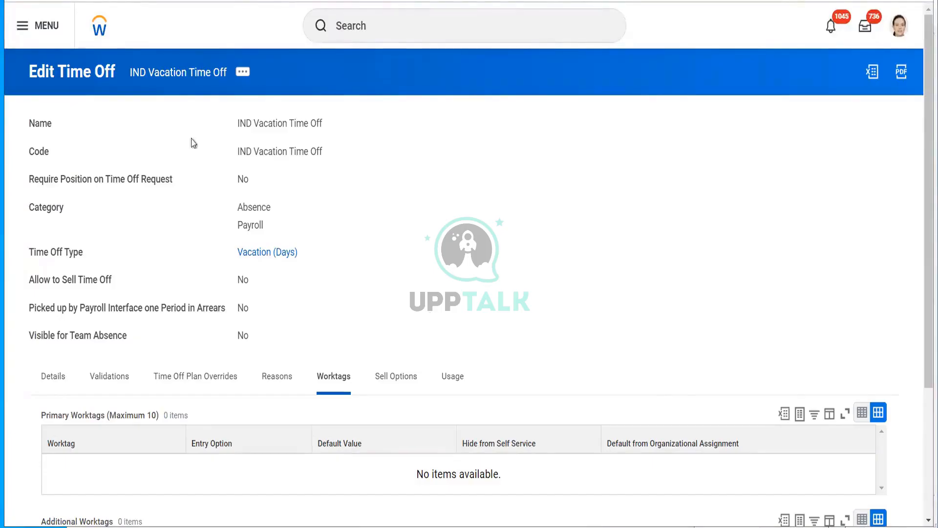
click(404, 379)
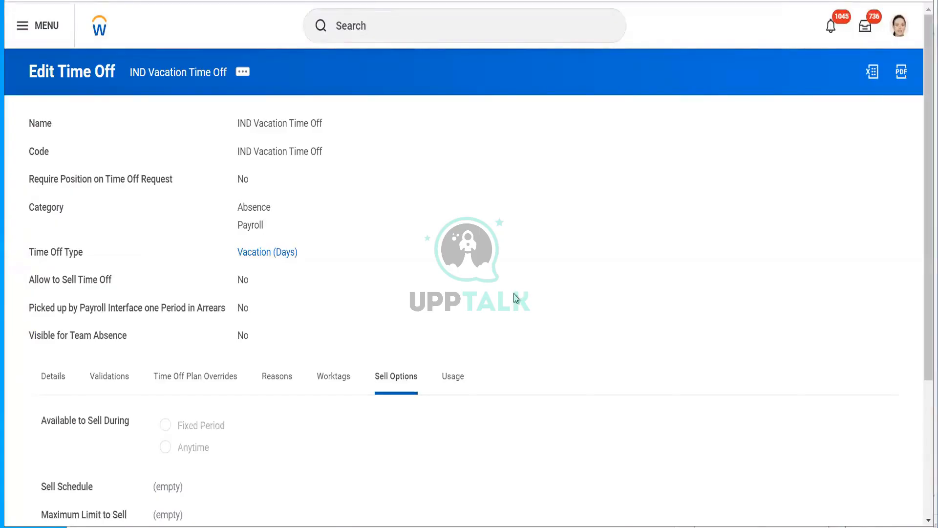
Step: Open IND Vacation Time Off for editing by updating the existing effective date of its Initial Snapshot
click(239, 75)
mouse_move(293, 127)
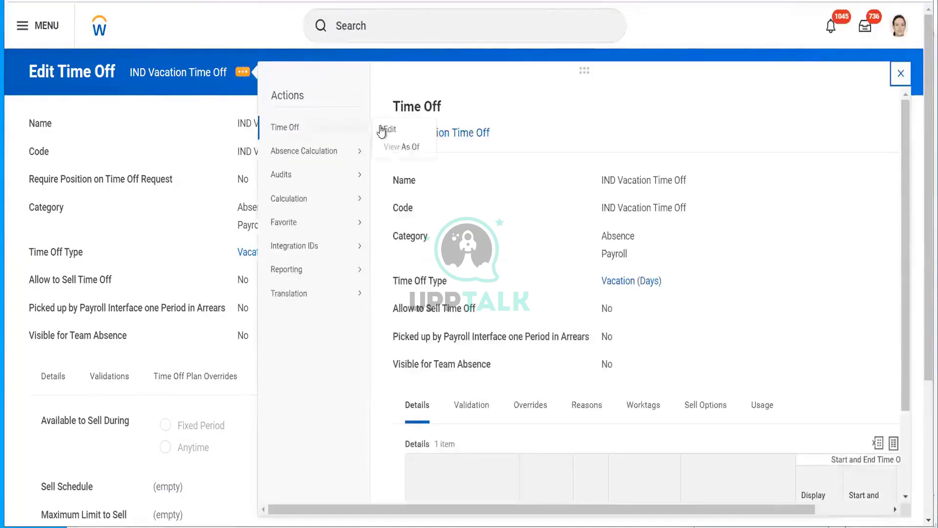
click(387, 130)
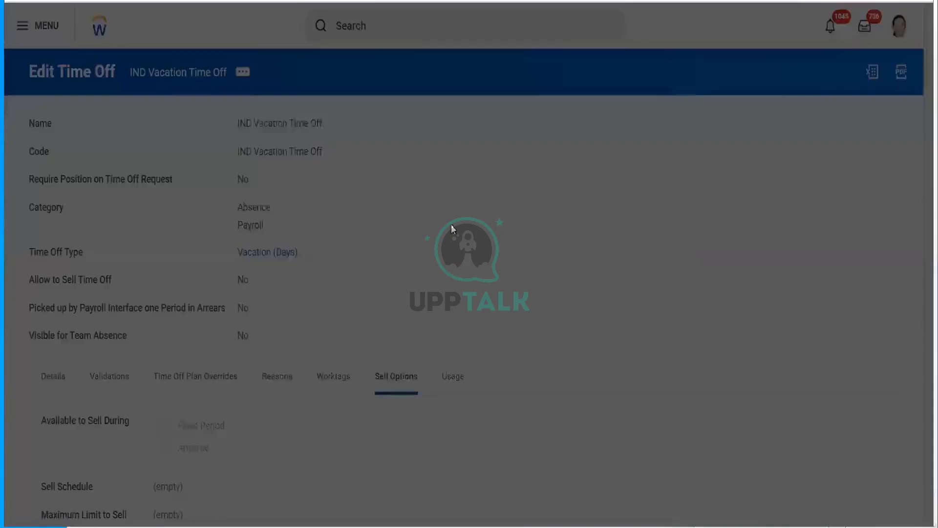
click(322, 246)
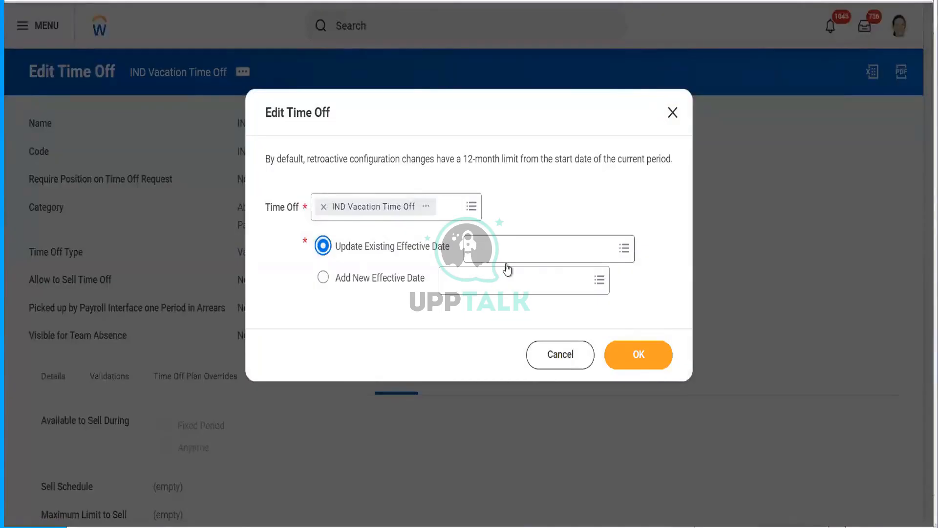
click(502, 249)
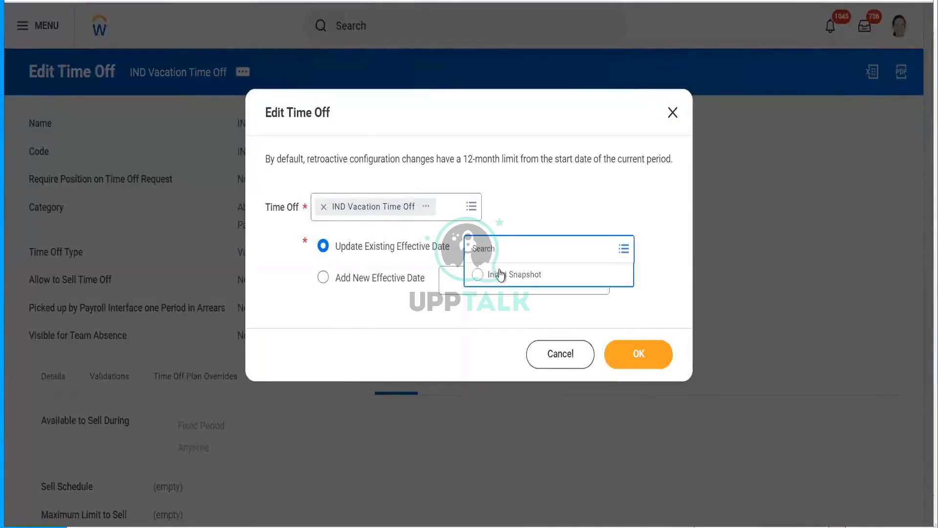
click(499, 277)
click(639, 354)
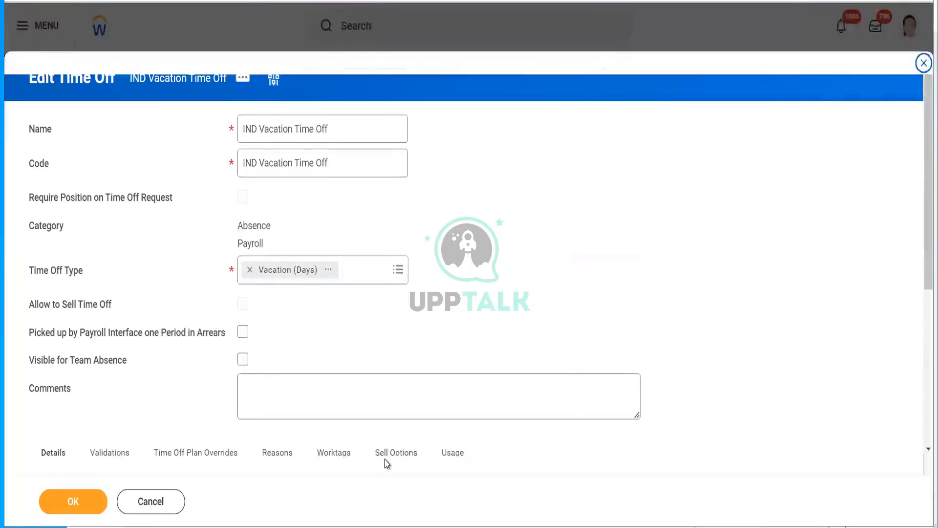
Step: Examine the sell period, schedule, limit and increment settings of the time off, and cancel the edit
click(391, 458)
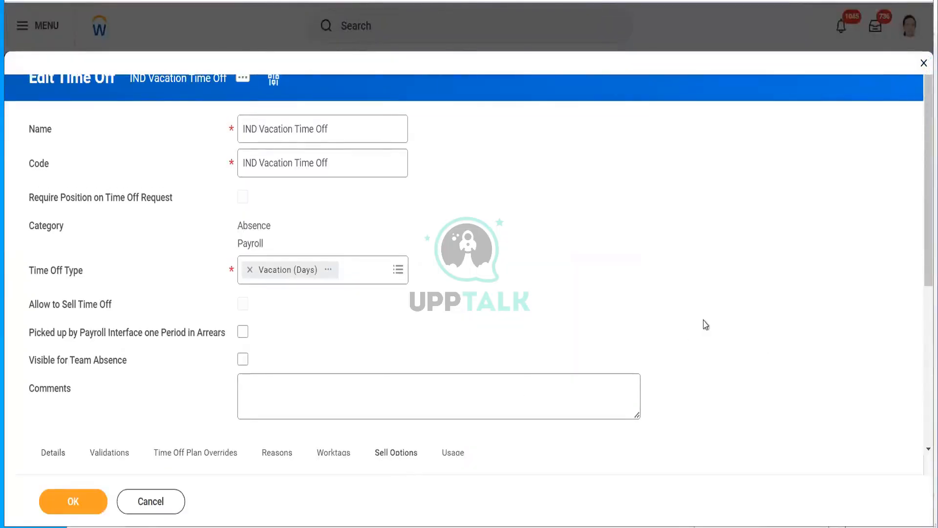
scroll(922, 293, down, 6)
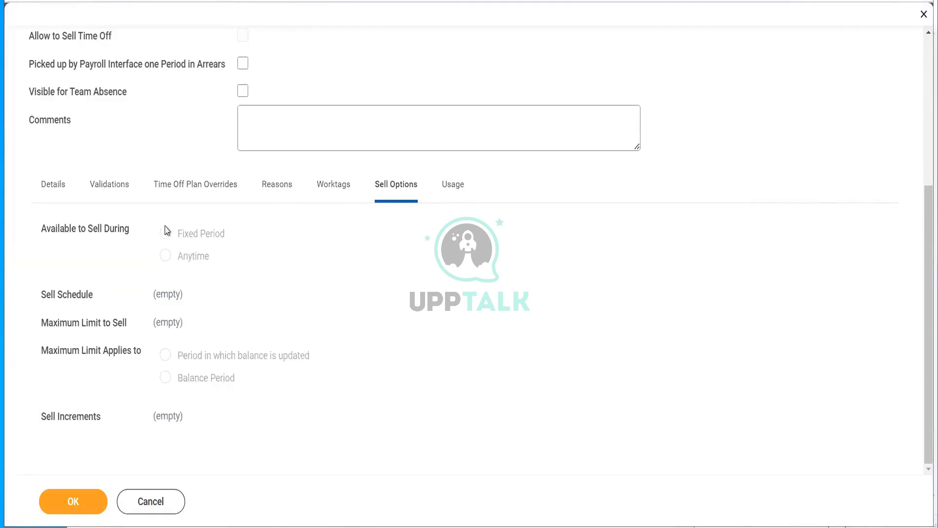
mouse_move(166, 237)
click(148, 501)
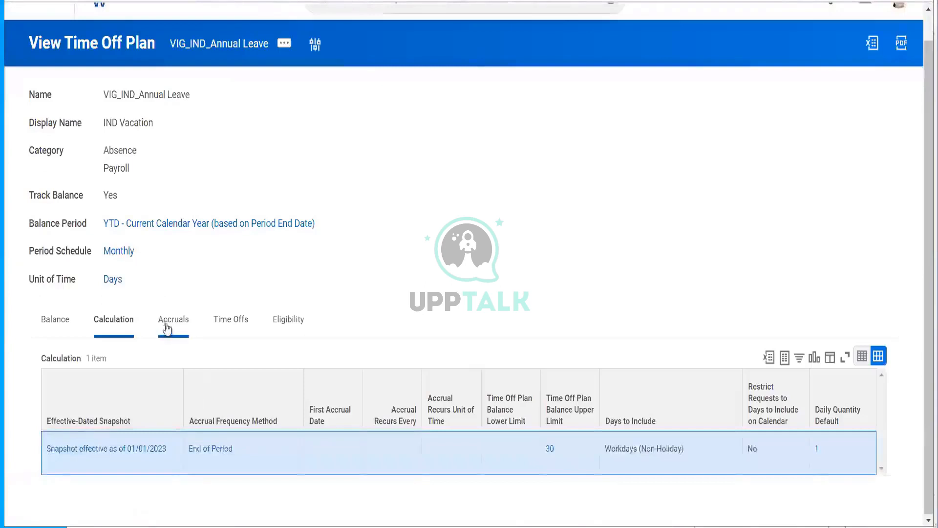
Step: Open the VIG_IND_Annual_Leave_Accrual accrual of the VIG_IND_Annual Leave plan in a separate browser tab and view its overrides
click(175, 318)
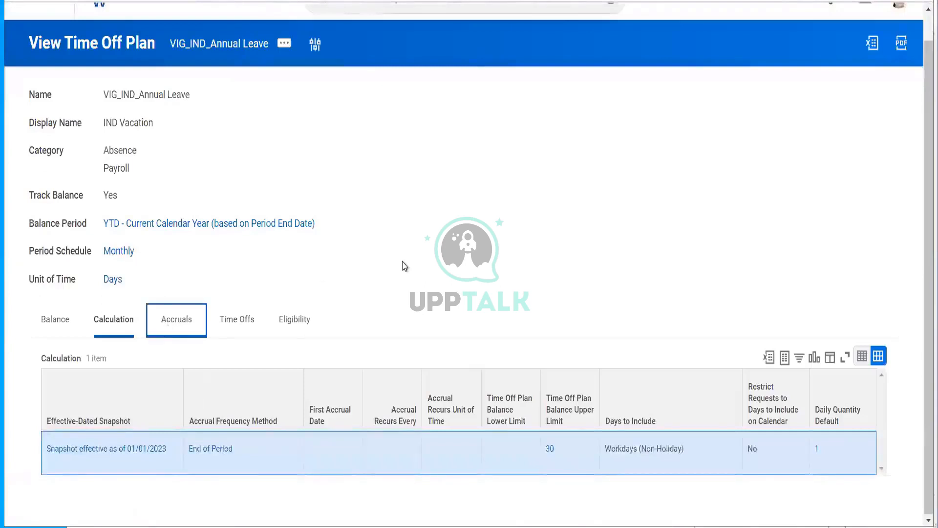
scroll(214, 391, up, 1)
click(252, 453)
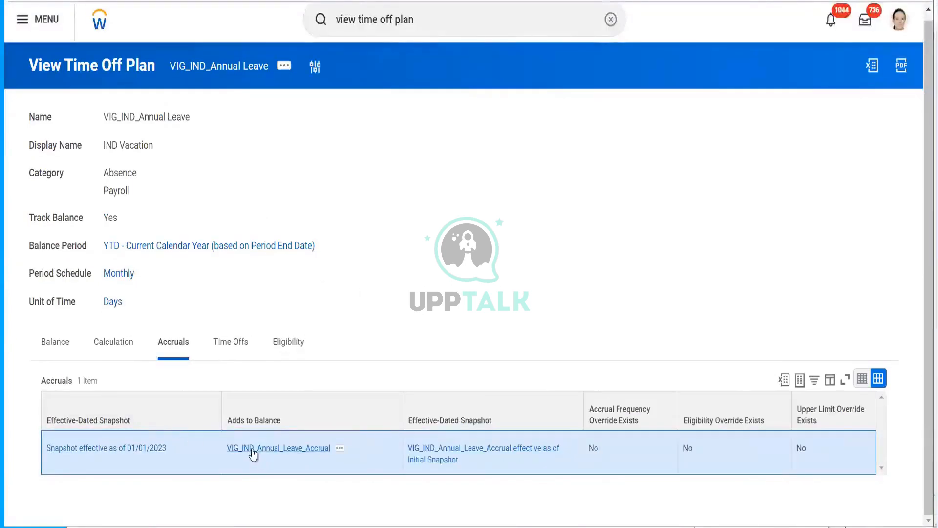
right_click(253, 453)
click(288, 337)
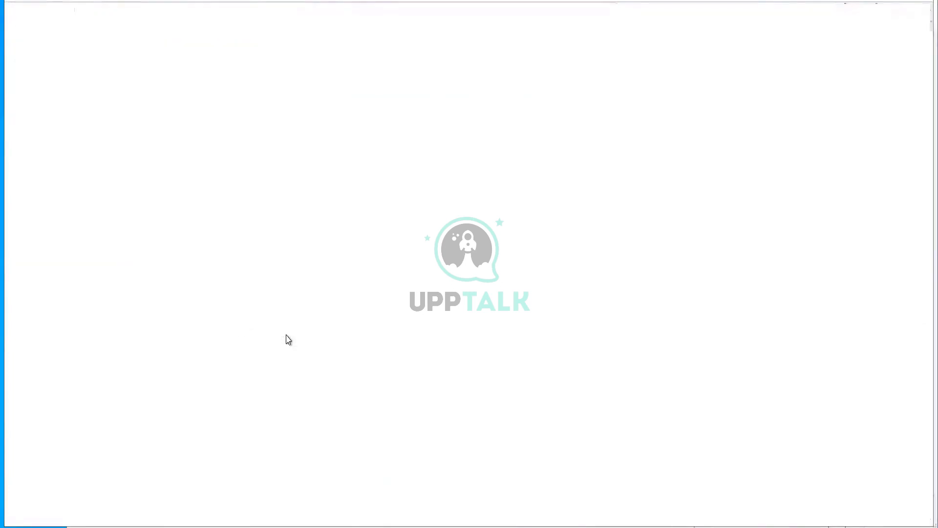
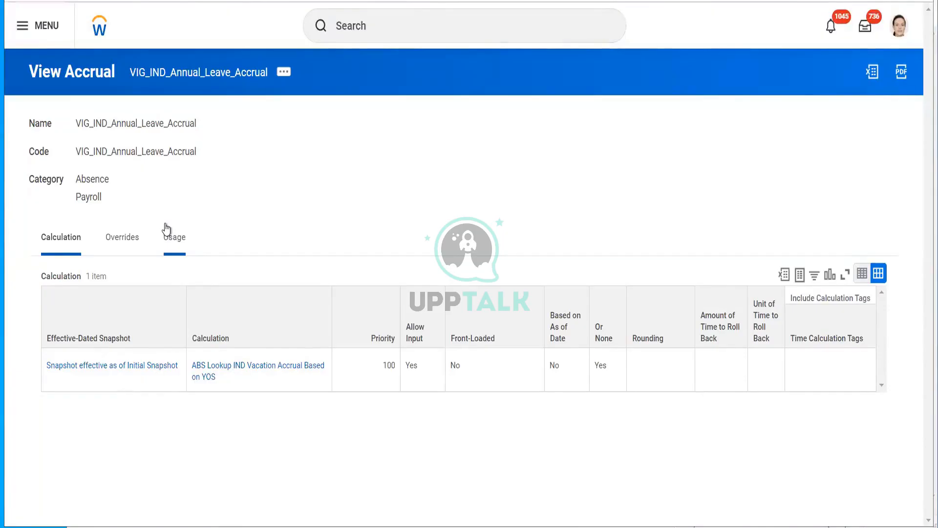
click(126, 237)
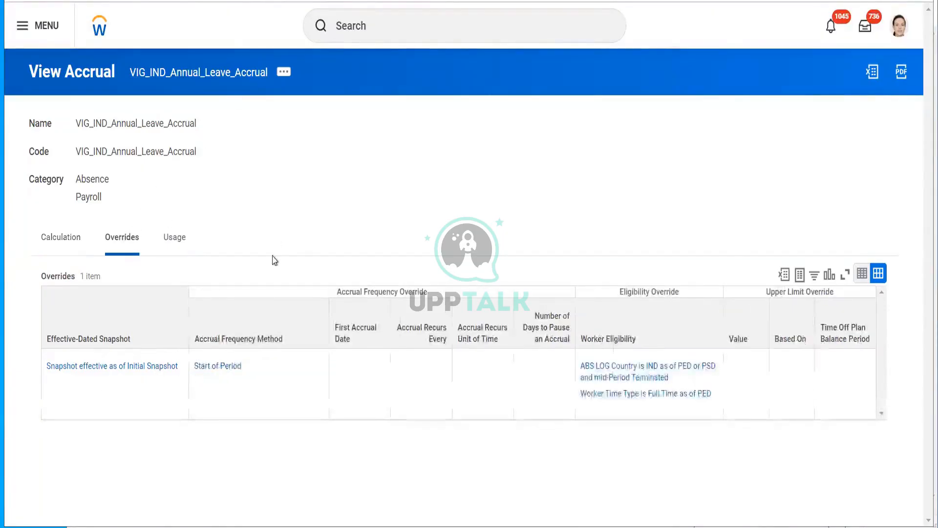
Step: Open the VIG_IND_Annual_Leave_Accrual accrual for editing by updating the existing effective date of its Initial Snapshot
click(283, 73)
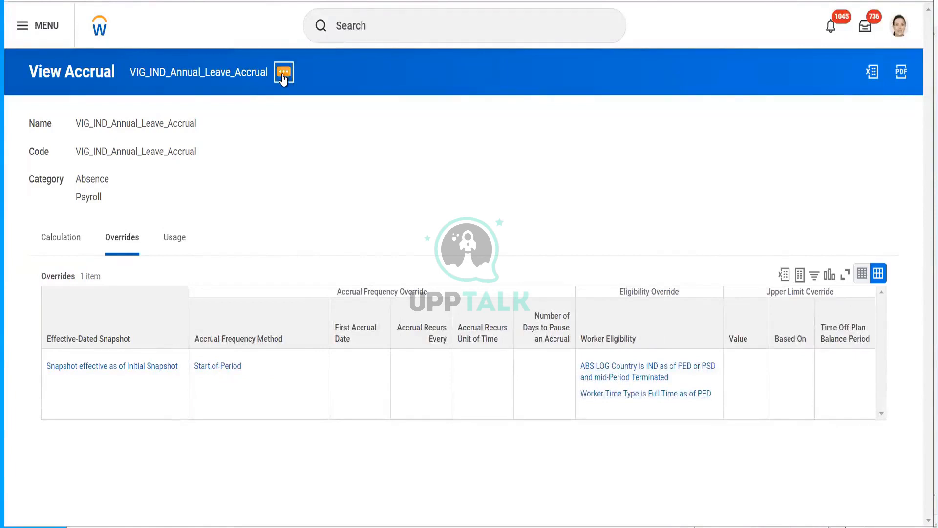
mouse_move(377, 132)
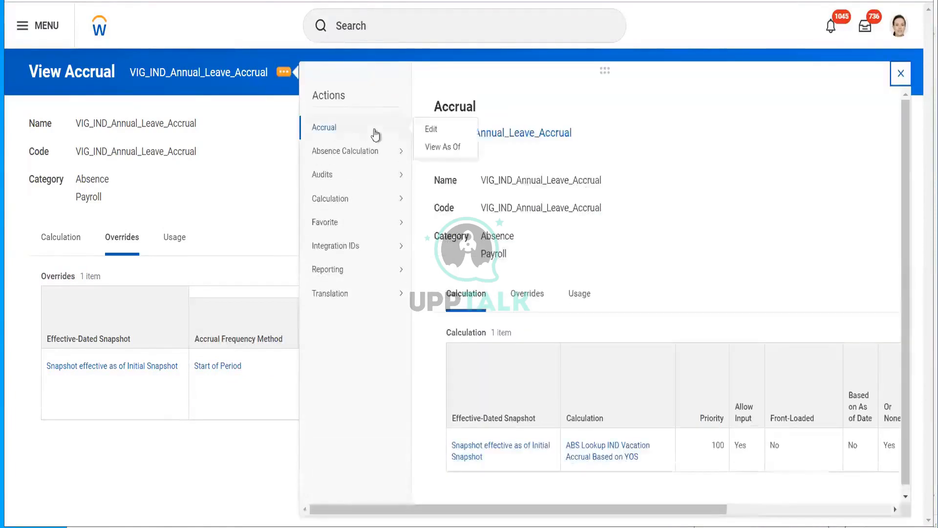
click(421, 128)
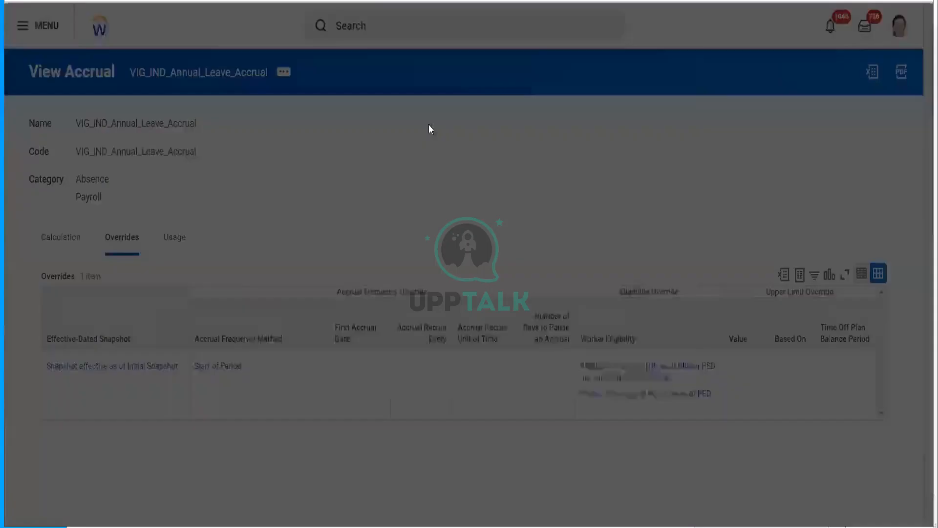
click(419, 256)
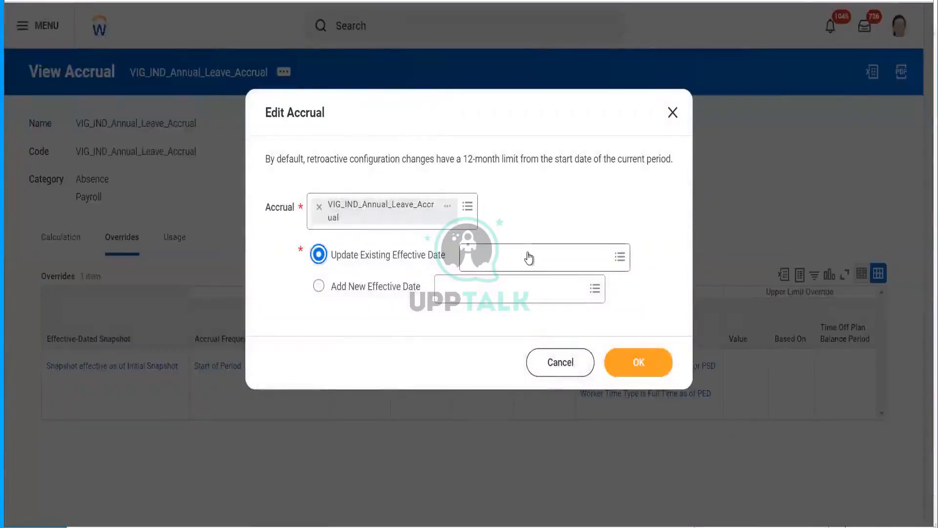
click(529, 258)
click(506, 286)
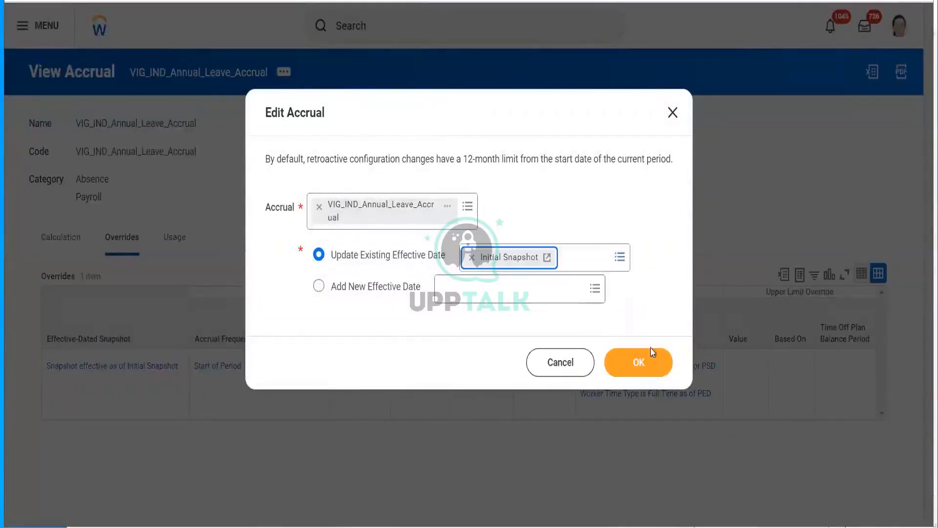
click(650, 360)
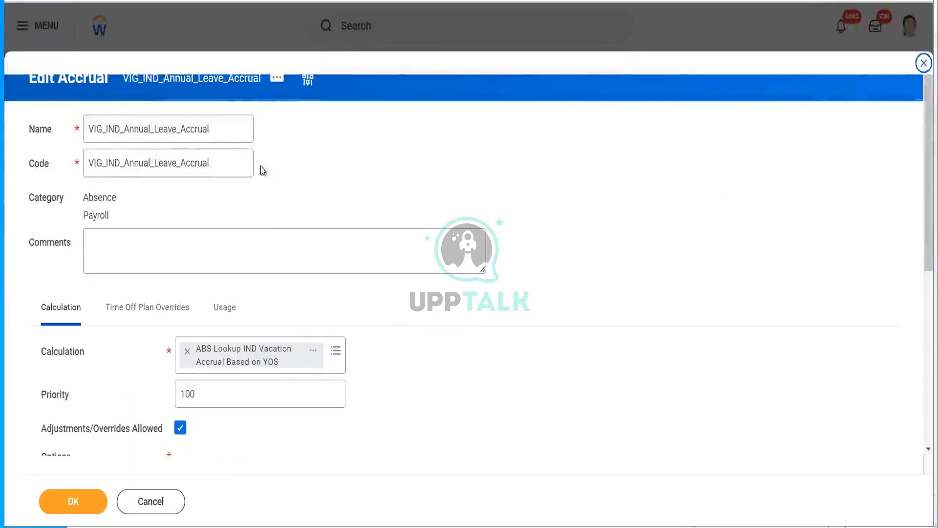
Step: Set the accrual frequency method to Custom Frequency in the accrual's time off plan overrides
click(146, 306)
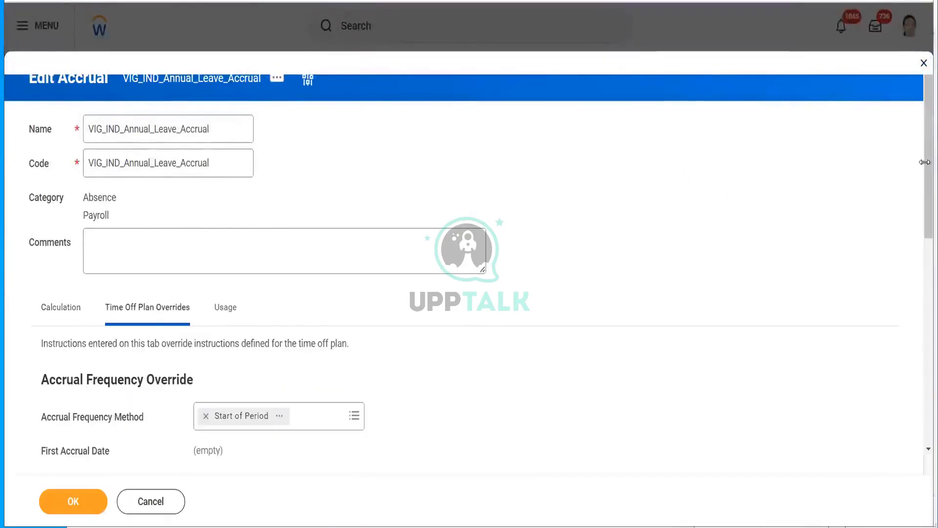
mouse_move(923, 153)
mouse_down()
mouse_move(915, 308)
mouse_move(922, 168)
mouse_up()
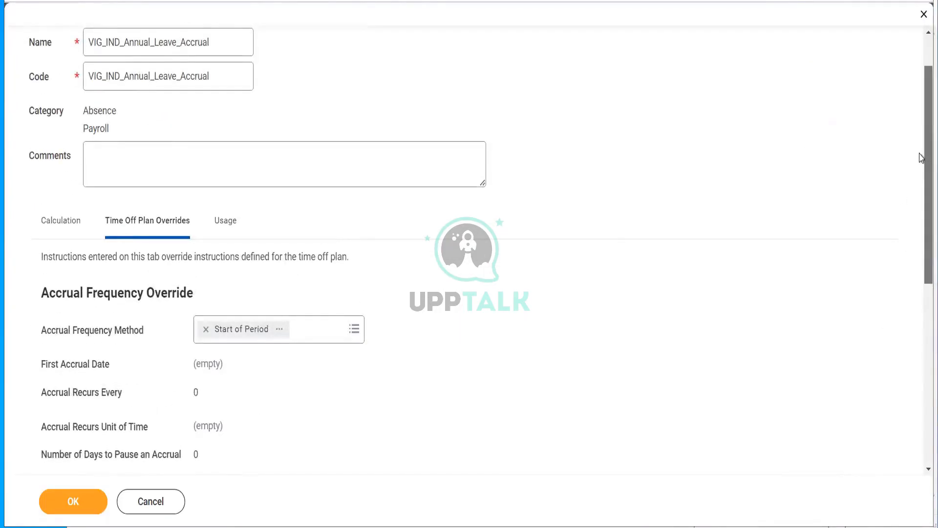
drag(921, 156, 920, 280)
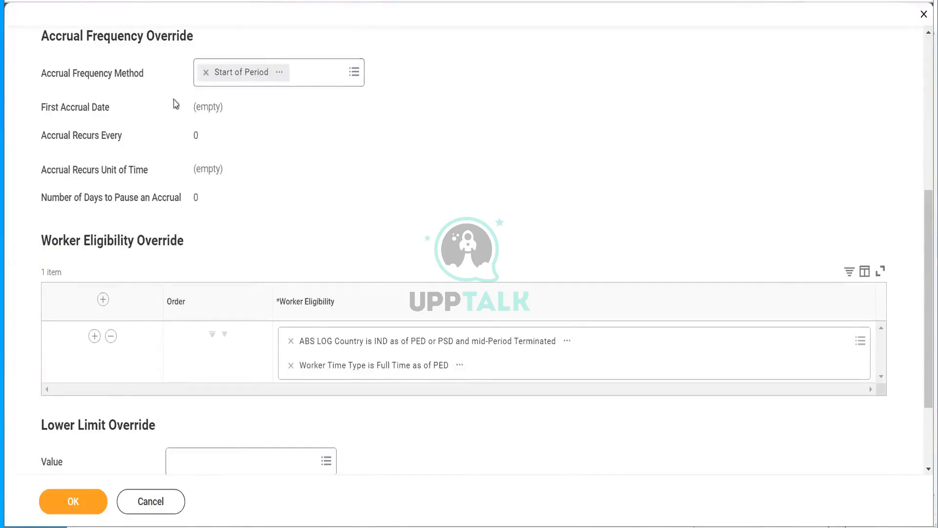
click(343, 76)
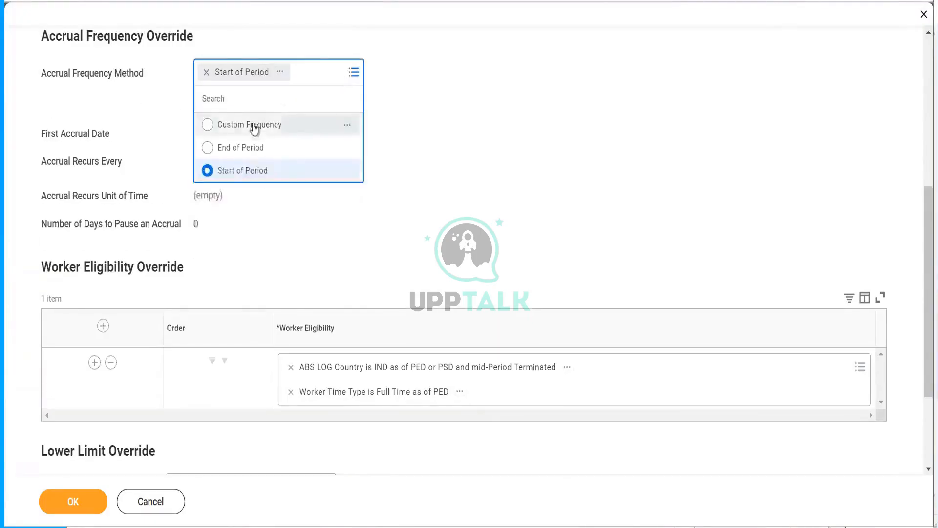
click(254, 126)
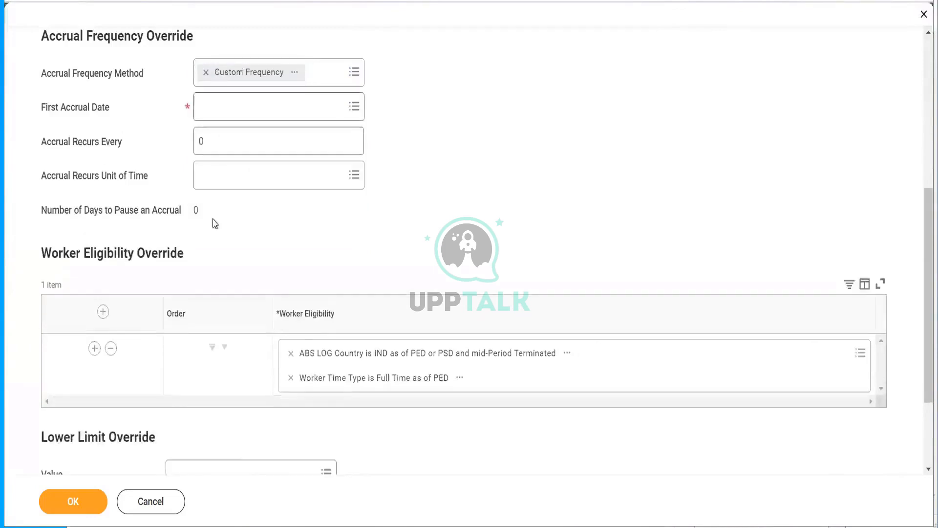
click(331, 74)
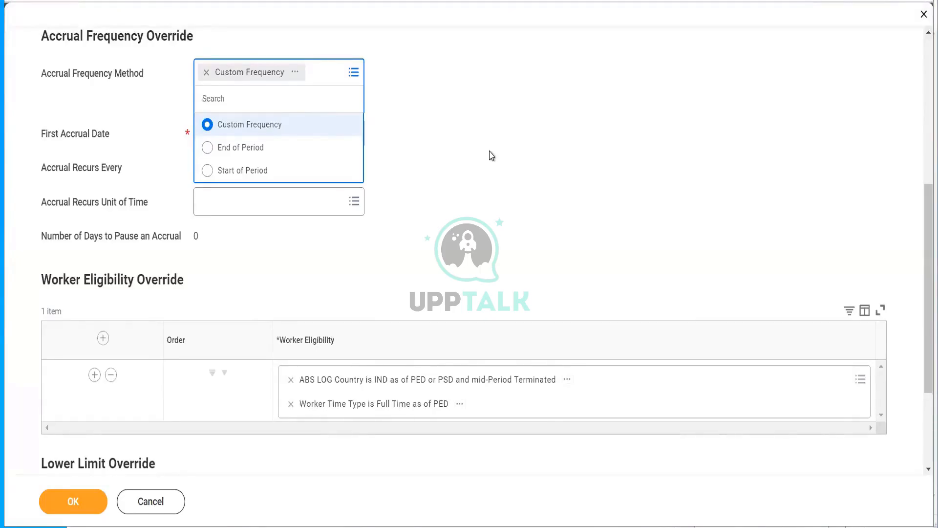
click(301, 122)
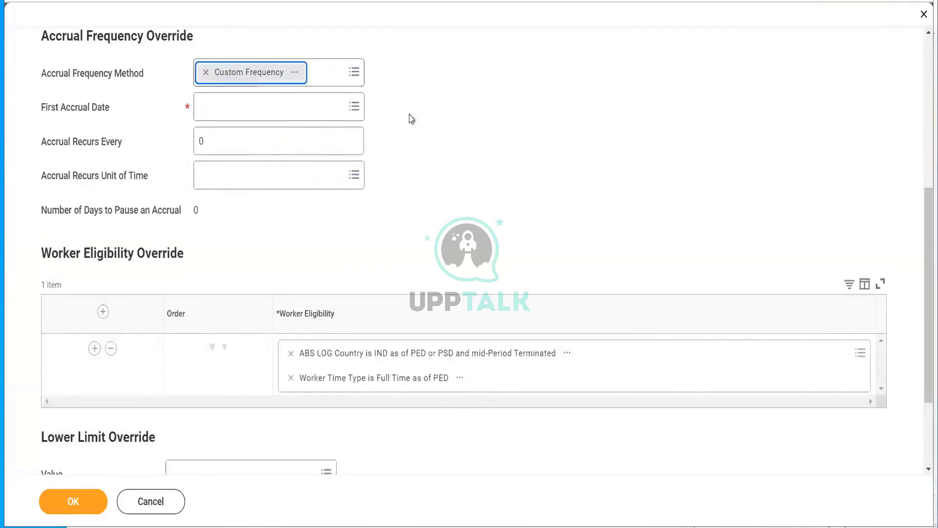
Step: Set the first accrual date to Hire Date + 6 Months and check the definition of that date calculation
click(311, 110)
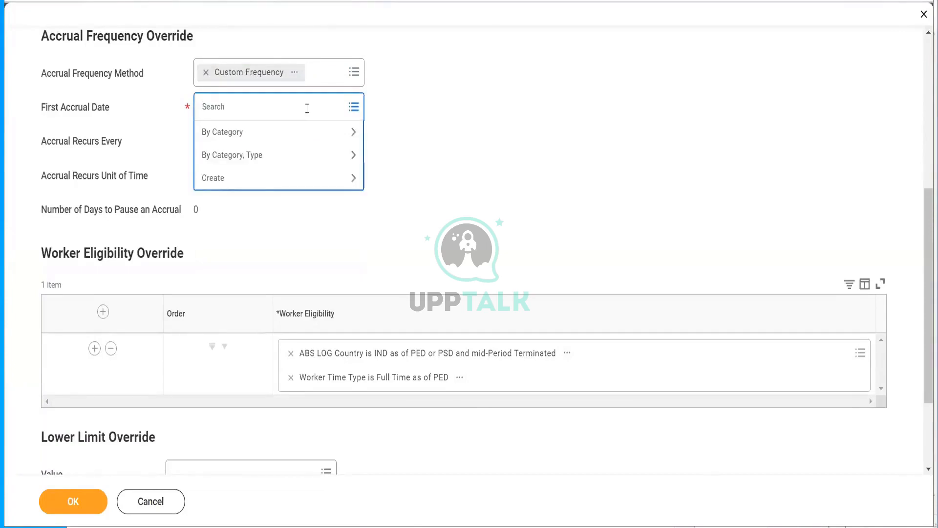
text(hire date)
key(Return)
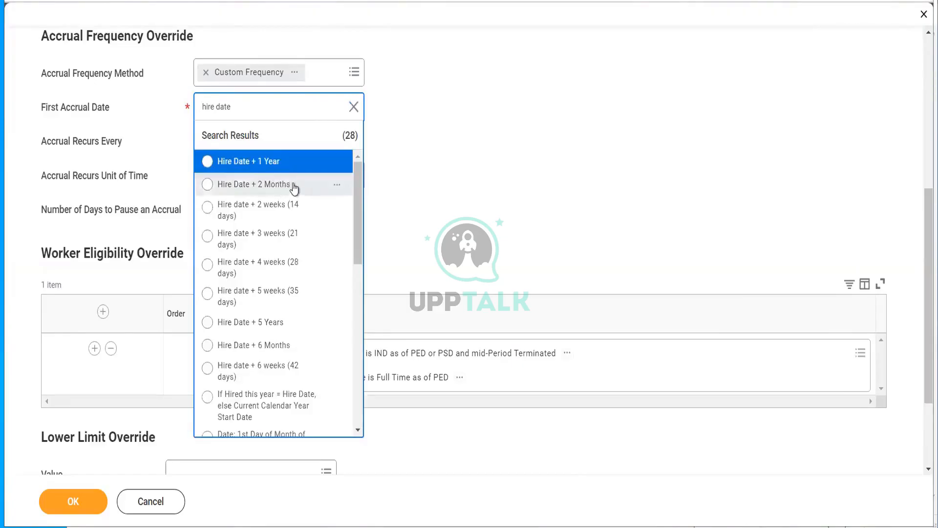
click(273, 345)
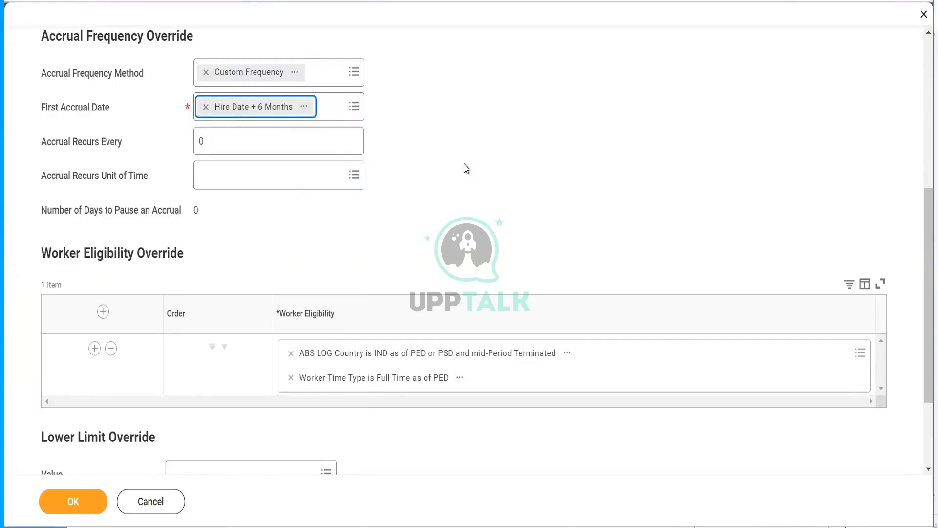
click(305, 108)
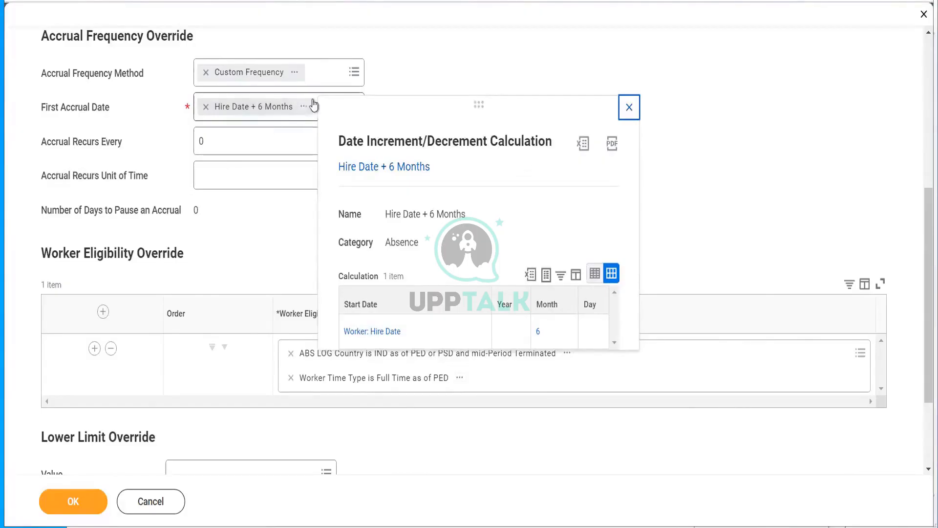
click(630, 106)
Step: Set Accrual Recurs Every to 1 and choose a unit of time for the recurrence
click(223, 139)
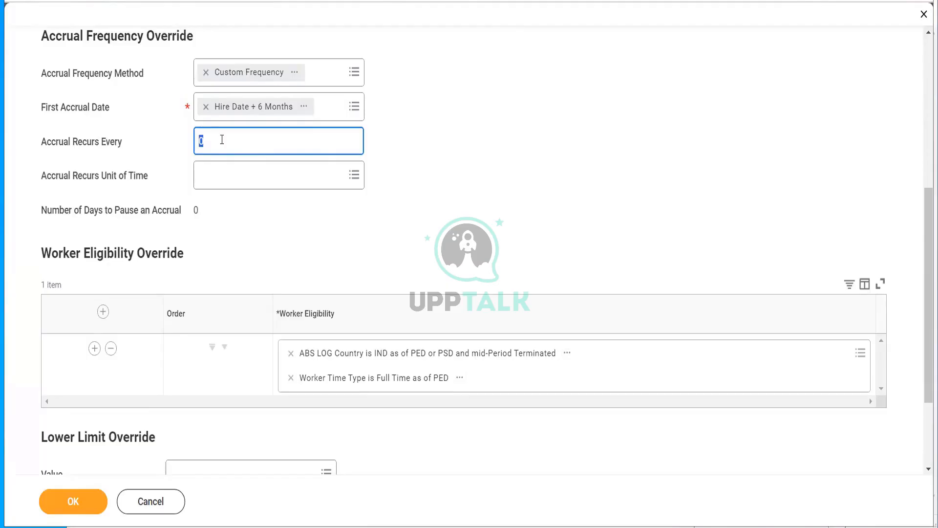
text(1)
click(226, 179)
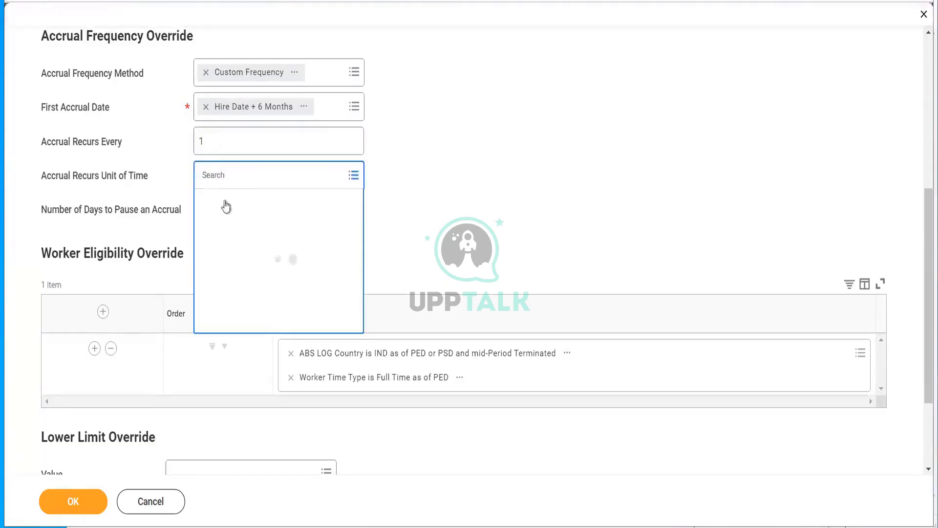
click(226, 224)
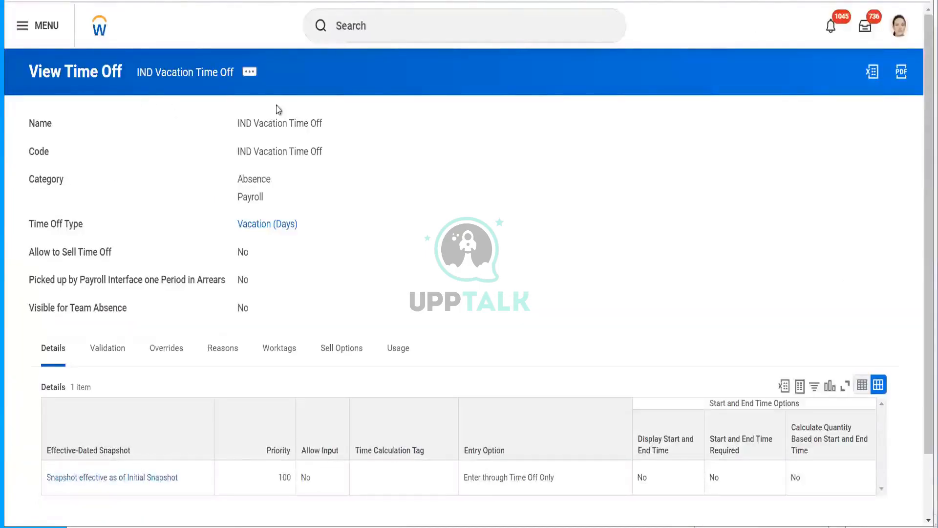
Step: View the validations of IND Vacation Time Off and open the time off for editing with its existing Initial Snapshot date
click(115, 355)
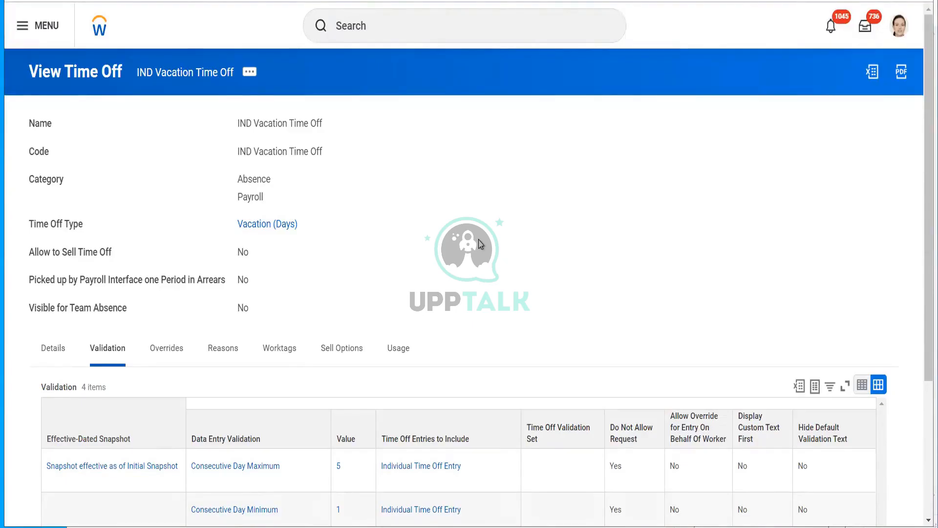
click(248, 74)
mouse_move(352, 121)
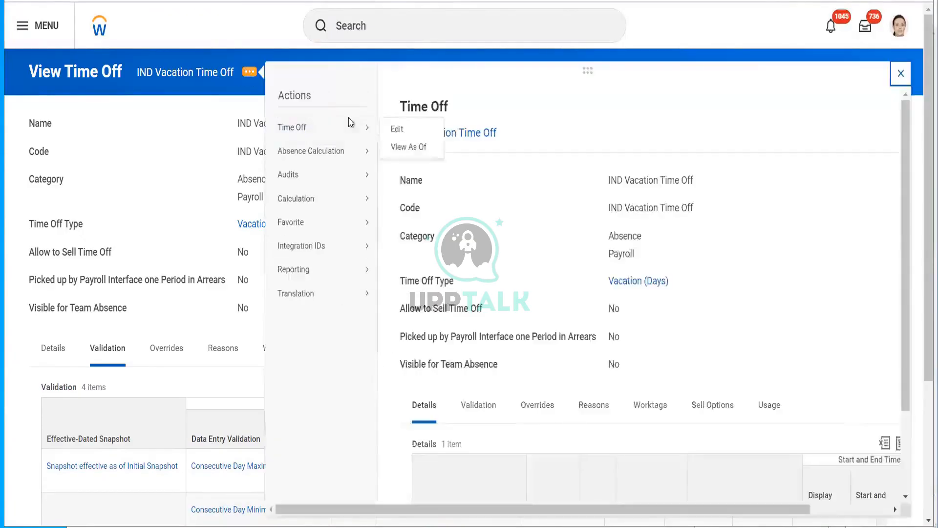
click(396, 131)
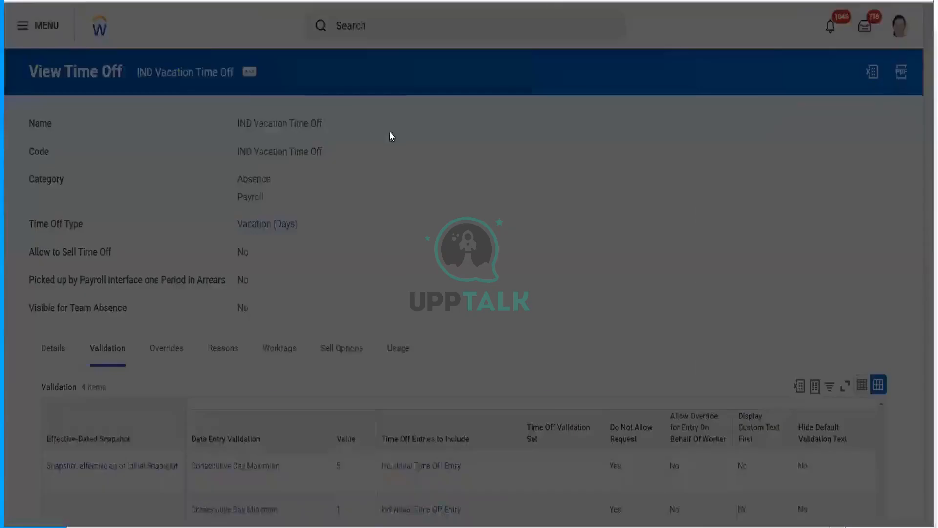
click(356, 247)
click(498, 248)
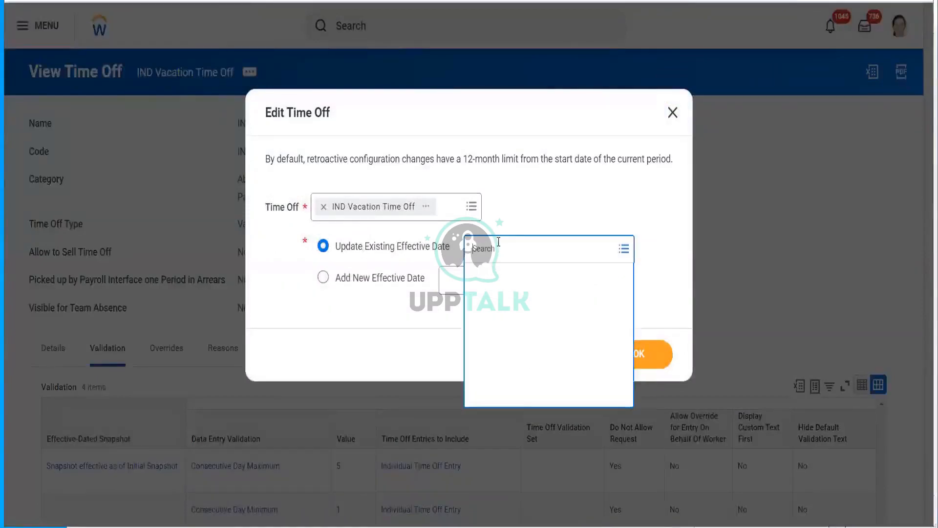
click(500, 274)
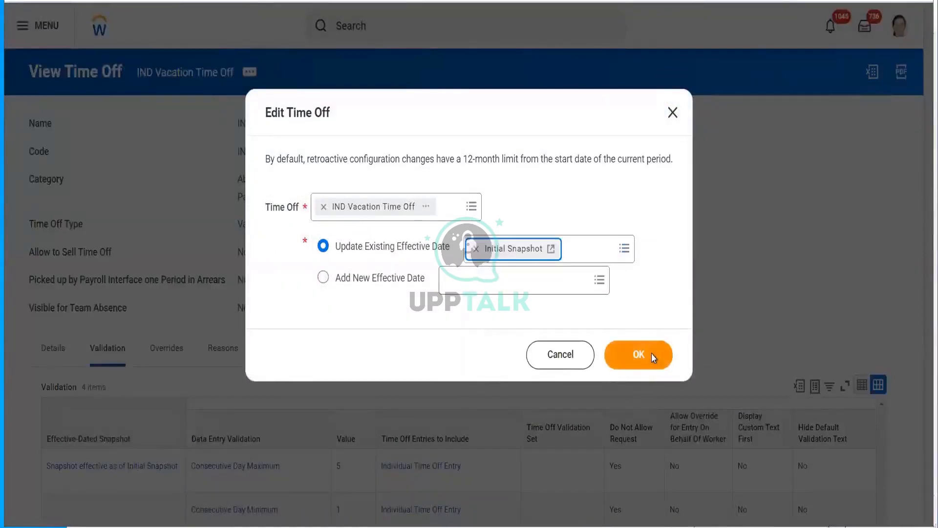
click(651, 356)
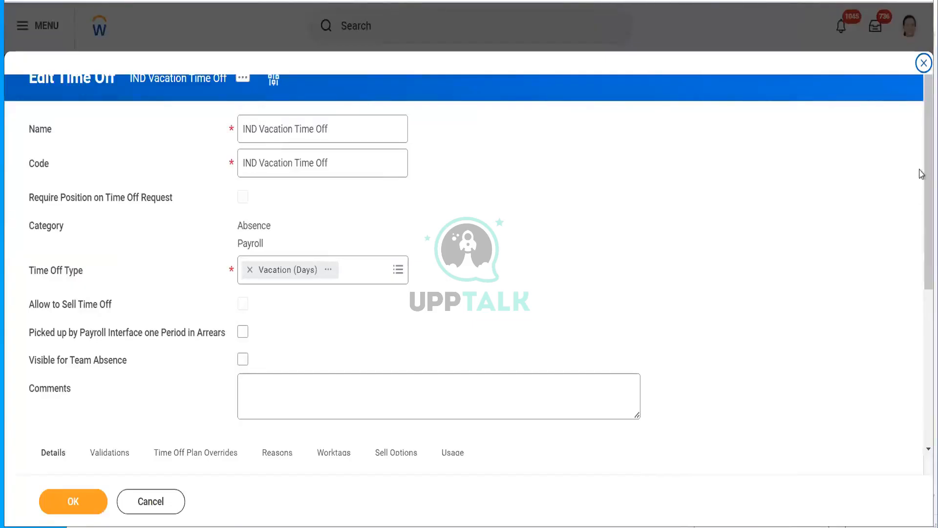
Step: Try to set the Maximum Unpaid Time Off Units Allowed validation of IND Vacation Time Off to -10
scroll(926, 186, down, 5)
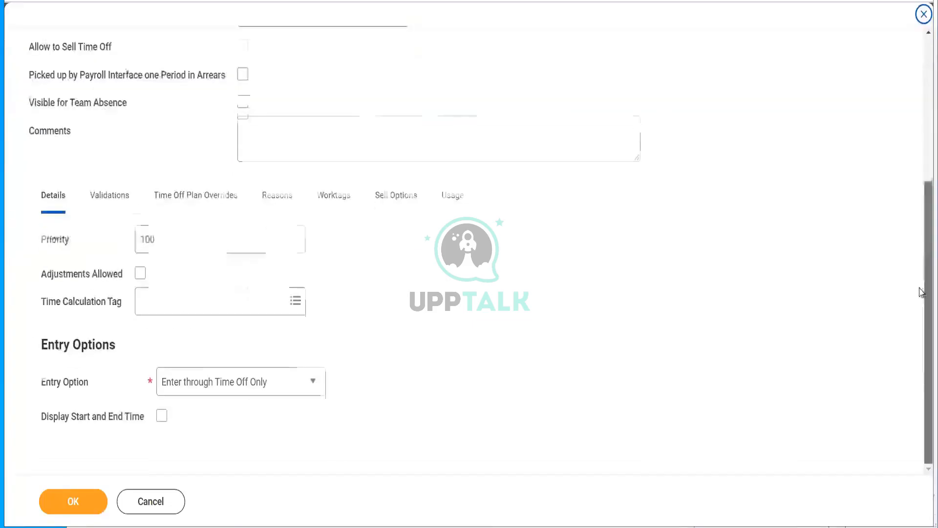
click(108, 193)
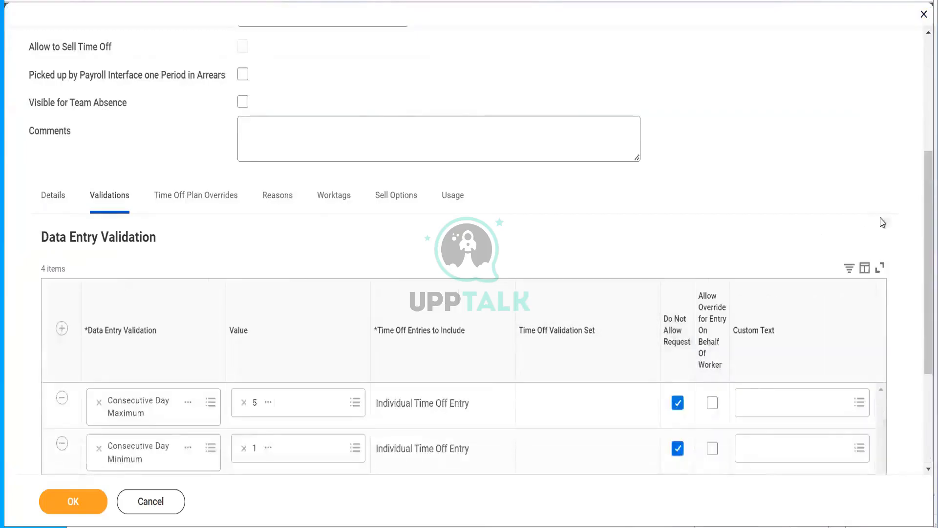
scroll(922, 206, down, 2)
scroll(920, 234, down, 2)
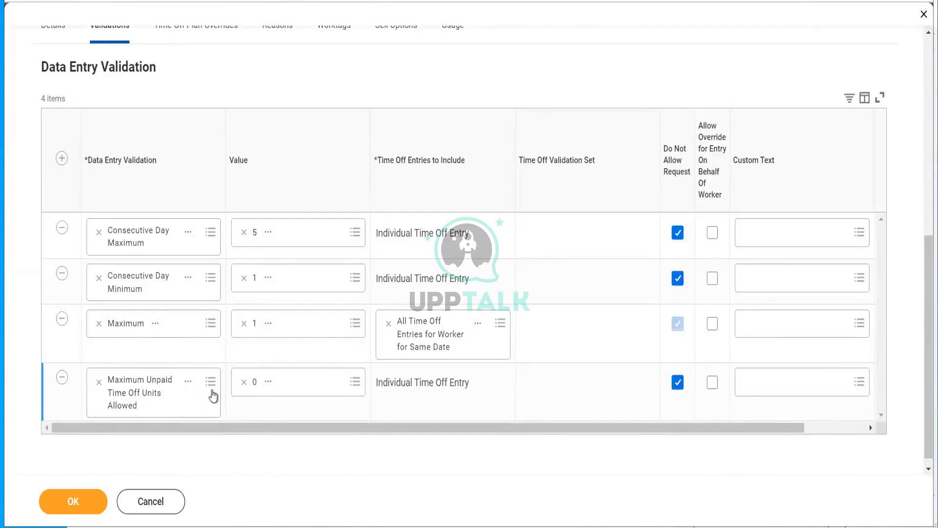
click(244, 382)
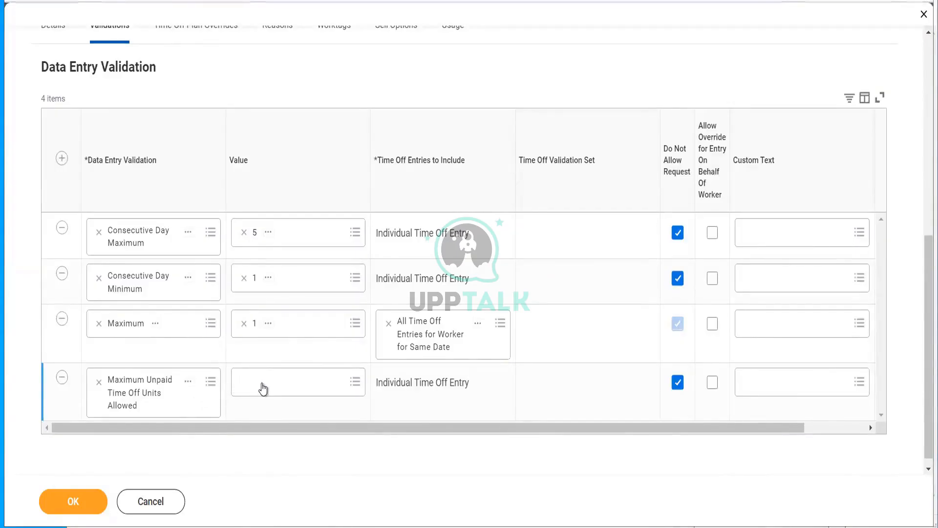
click(260, 386)
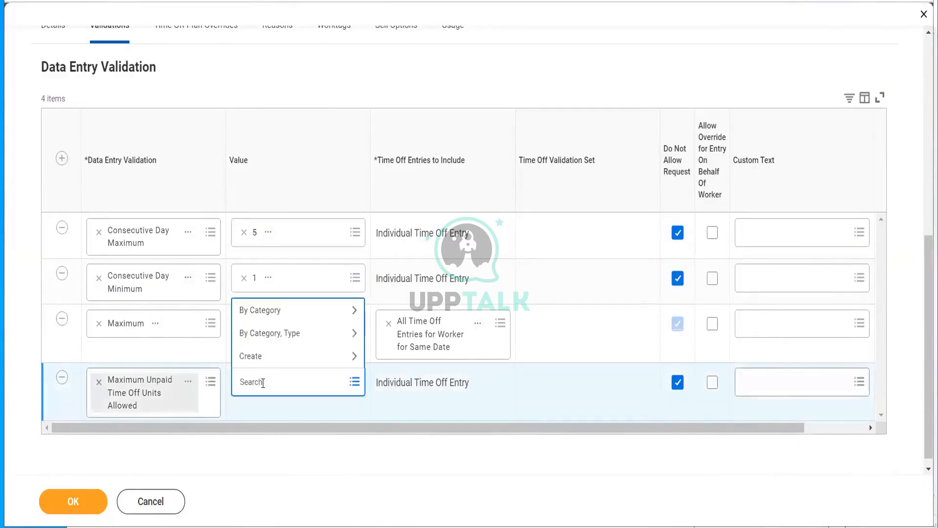
text(-10)
key(Return)
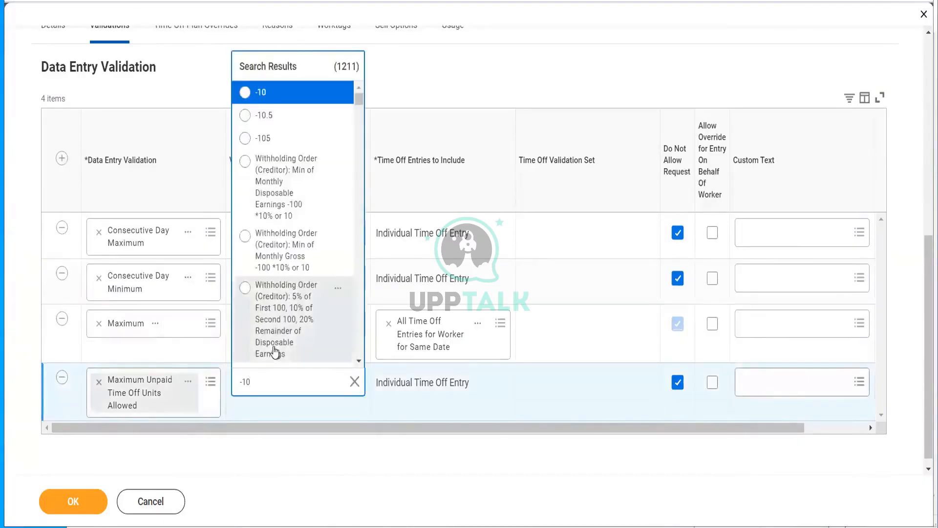
click(286, 98)
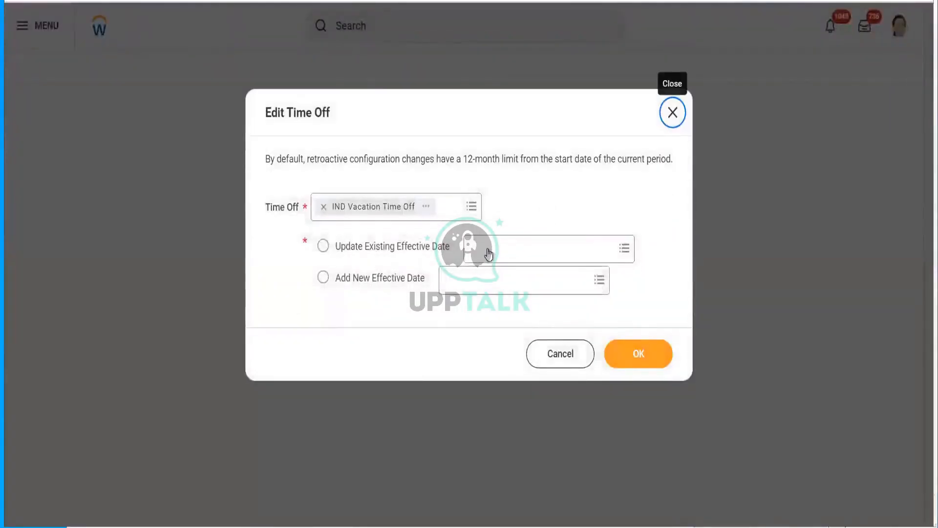
Step: Reopen IND Vacation Time Off for editing by updating its existing Initial Snapshot effective date
click(487, 249)
click(488, 275)
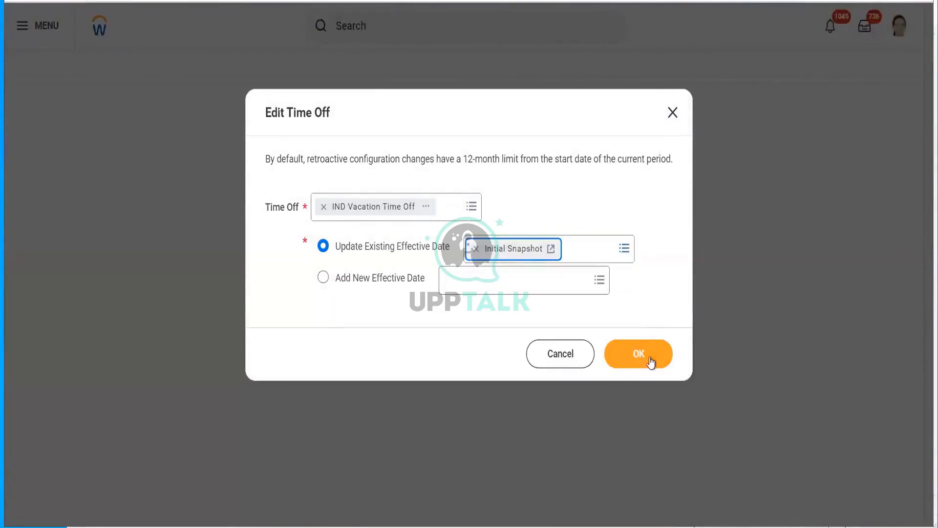
click(651, 362)
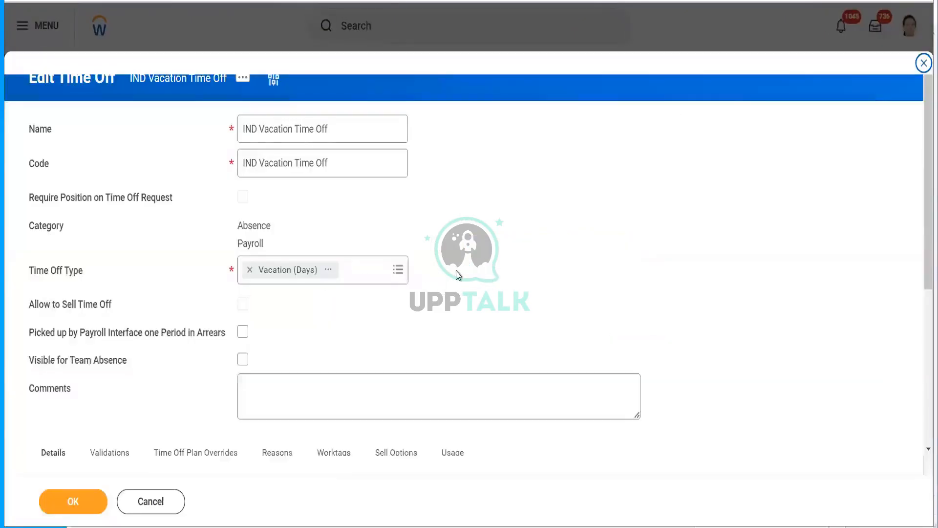
Step: Set the Maximum Unpaid Time Off Units Allowed value to -10 in the data entry validations and save the time off
click(111, 453)
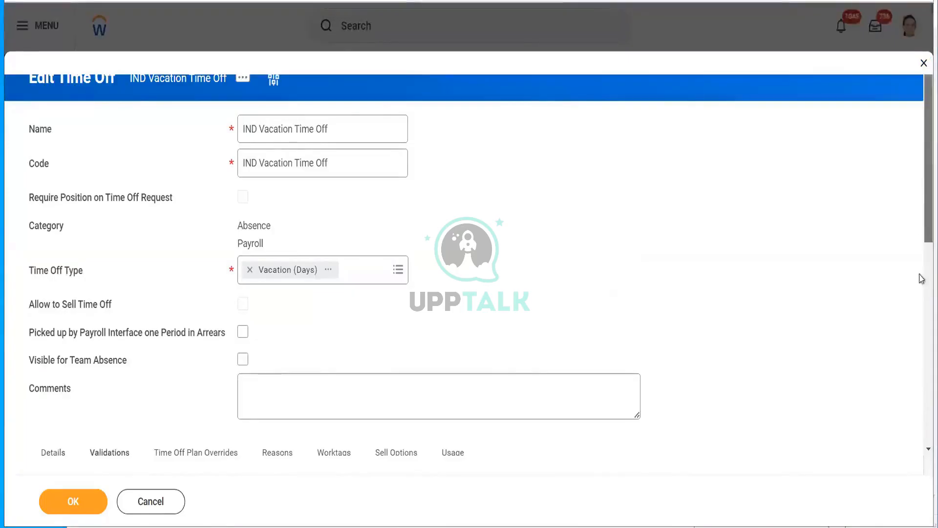
scroll(921, 274, down, 8)
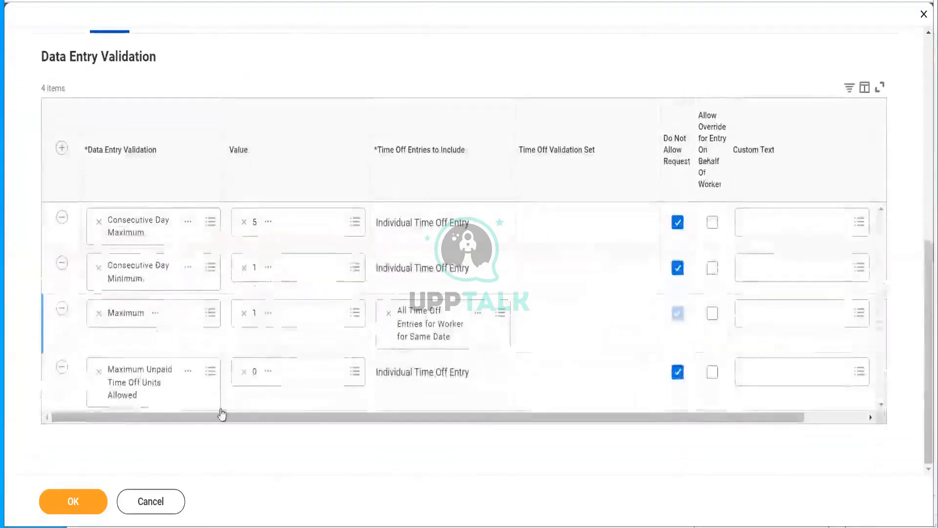
click(245, 371)
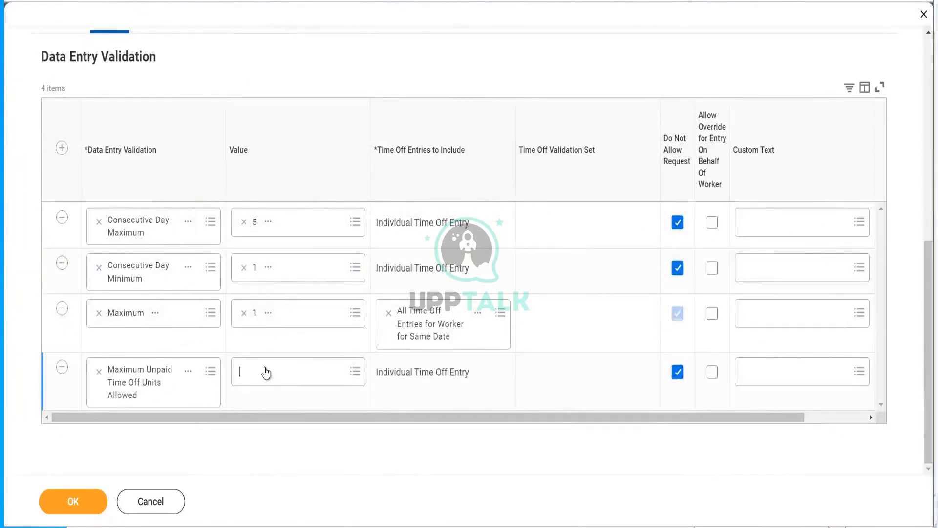
click(266, 366)
text(-1)
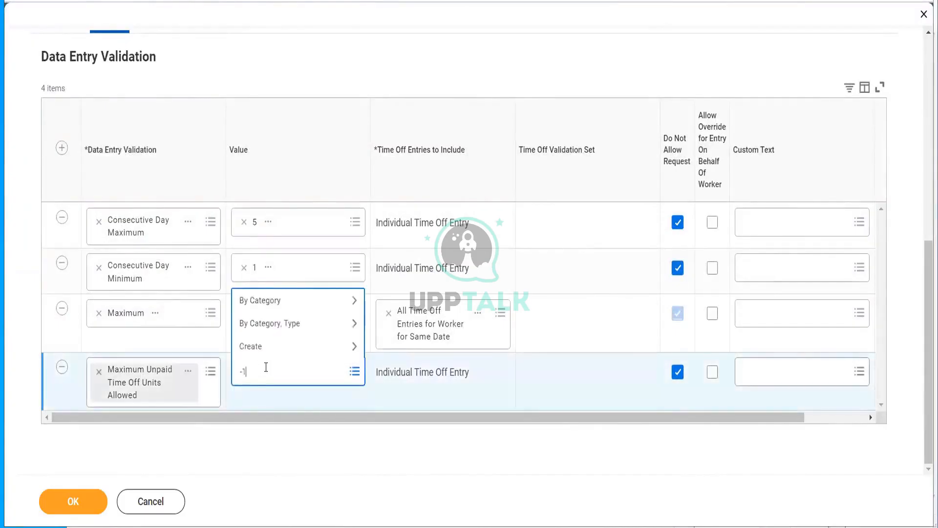
text(0)
key(Return)
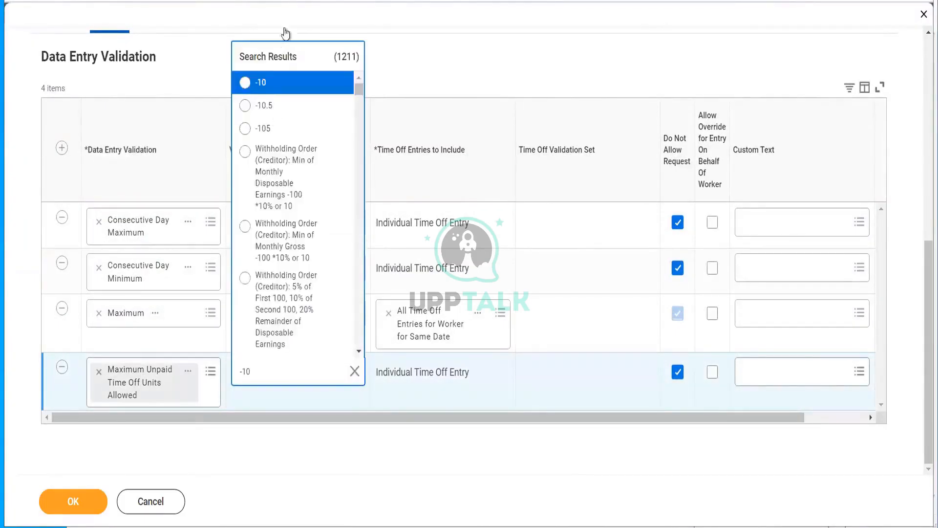
click(266, 82)
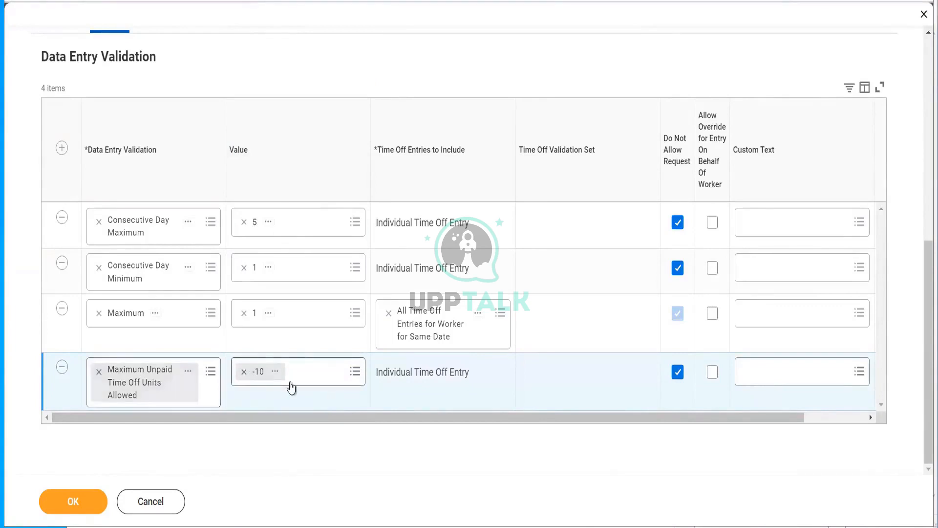
click(54, 502)
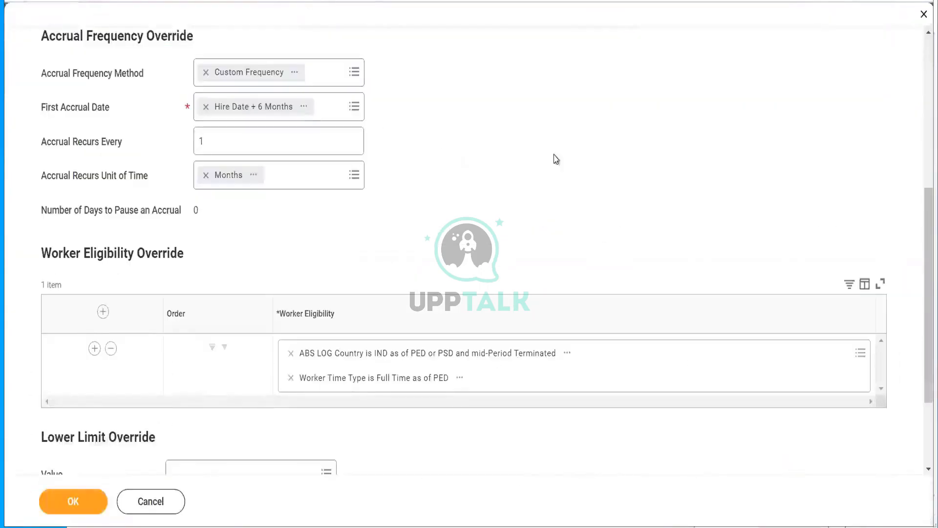
Step: Check the accrual frequency method choices and set Accrual Recurs Every to 3 in the Accrual Frequency Override
click(342, 75)
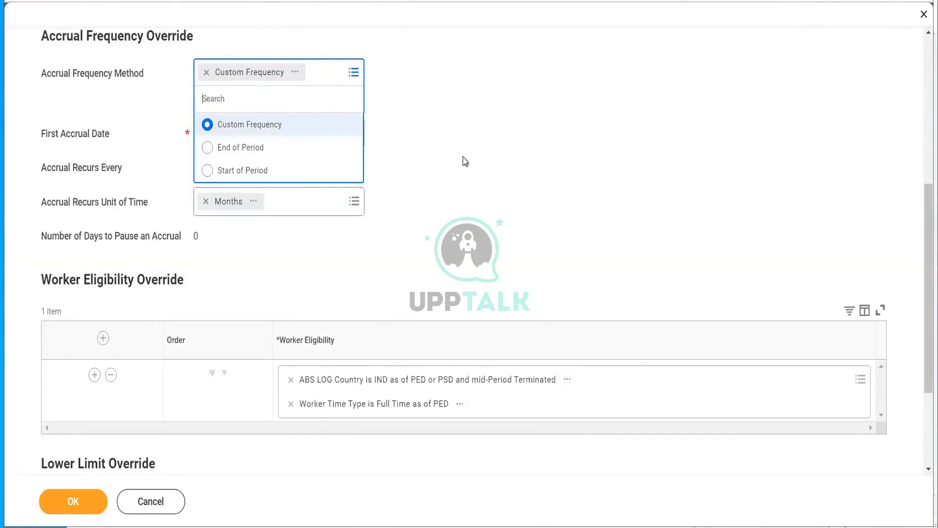
click(423, 131)
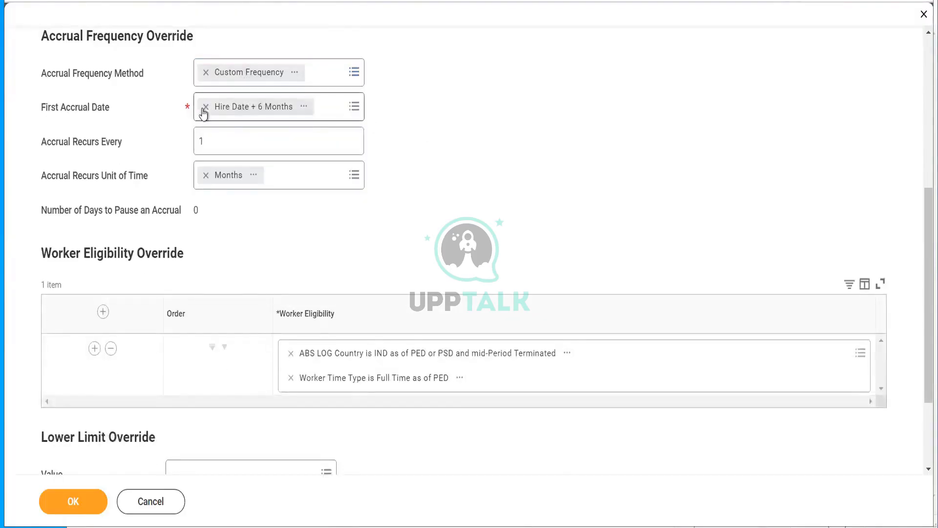
double_click(212, 141)
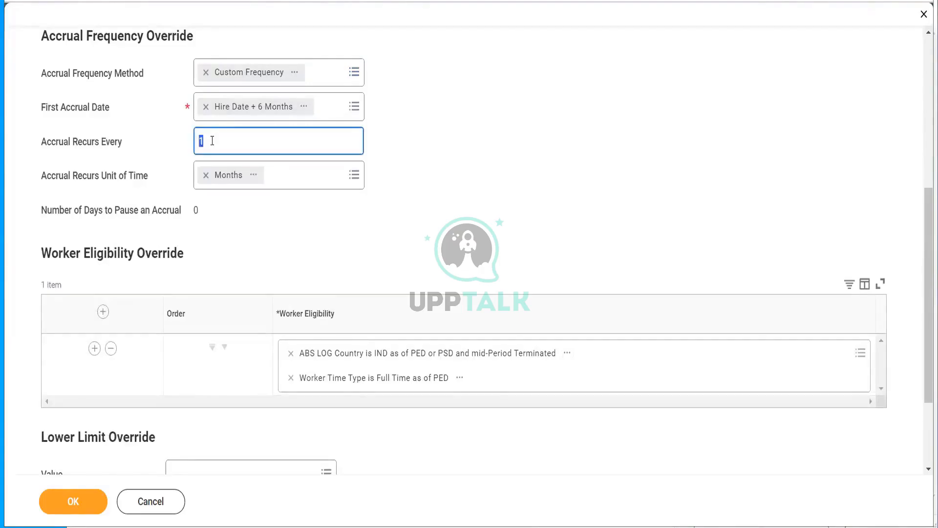
key(BackSpace)
text(3)
click(593, 170)
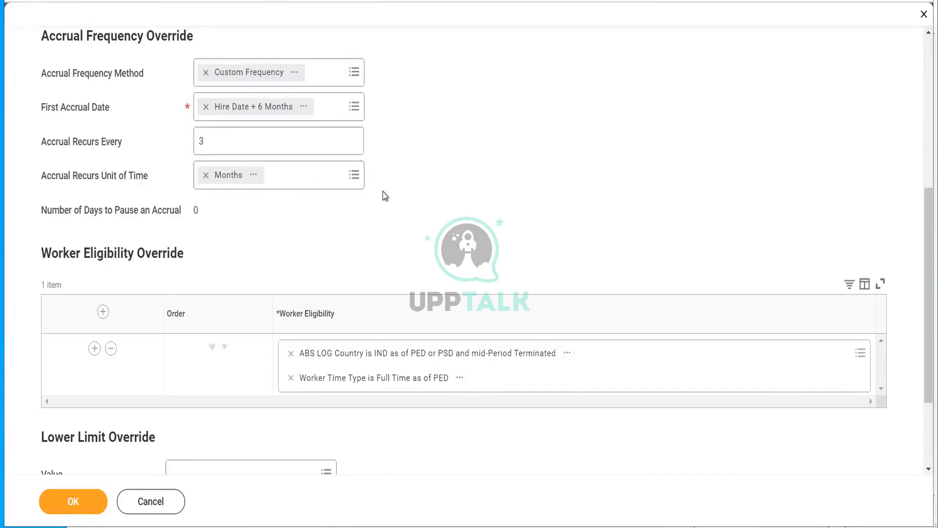
click(218, 139)
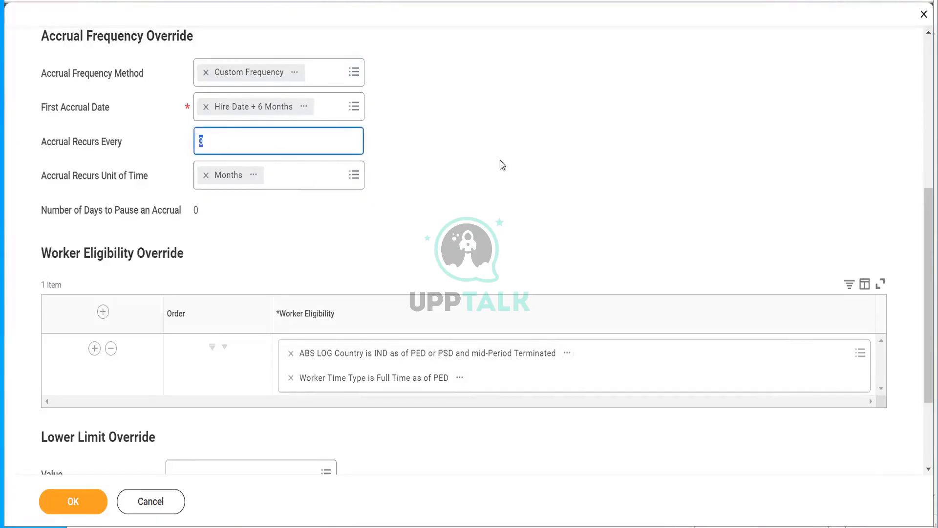
Step: Change the accrual frequency method in the Accrual Frequency Override to Start of Period
click(339, 80)
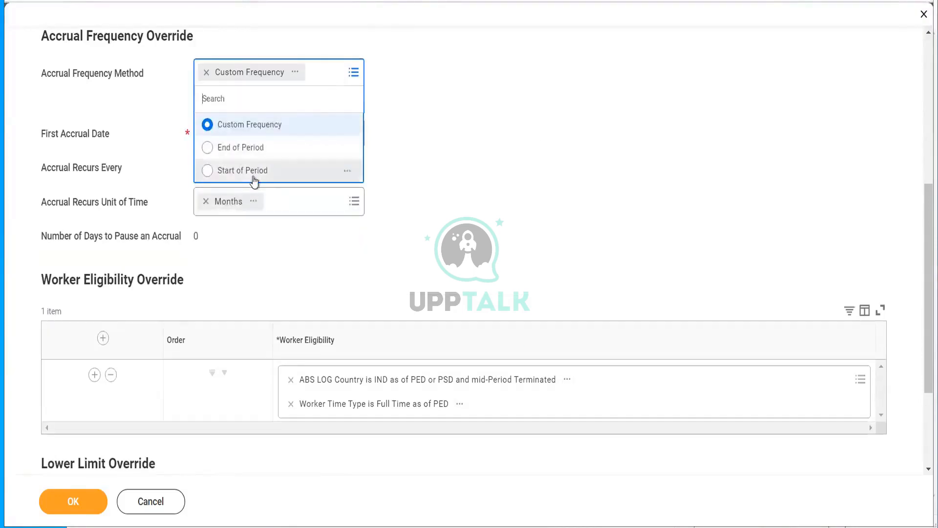
click(312, 177)
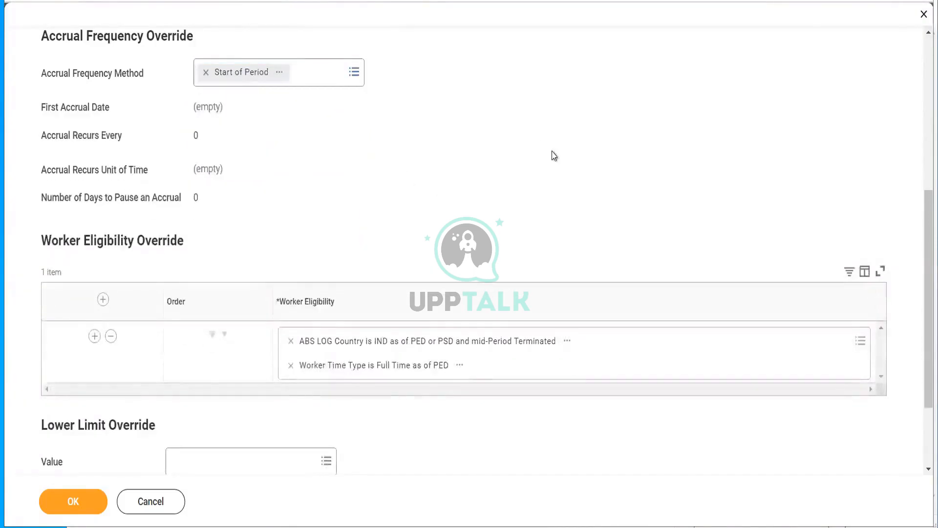
scroll(921, 202, down, 3)
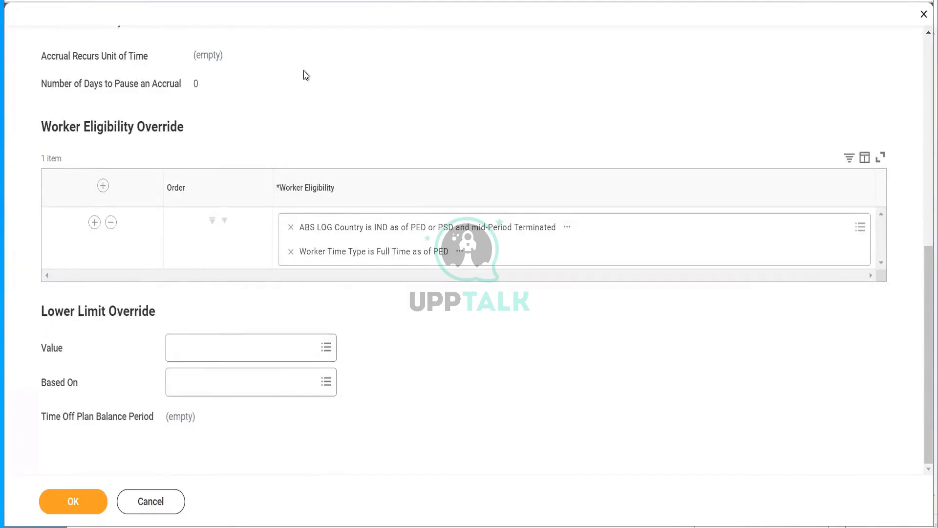
Step: Check the Time Off Plan Balance Lower Limit in the calculation details of the VIG_IND_Annual_Leave plan
click(924, 13)
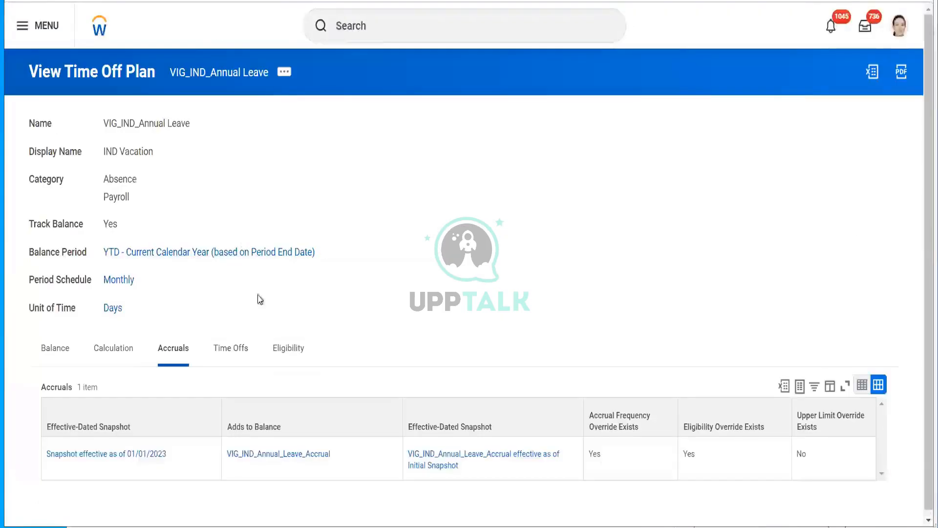
click(114, 347)
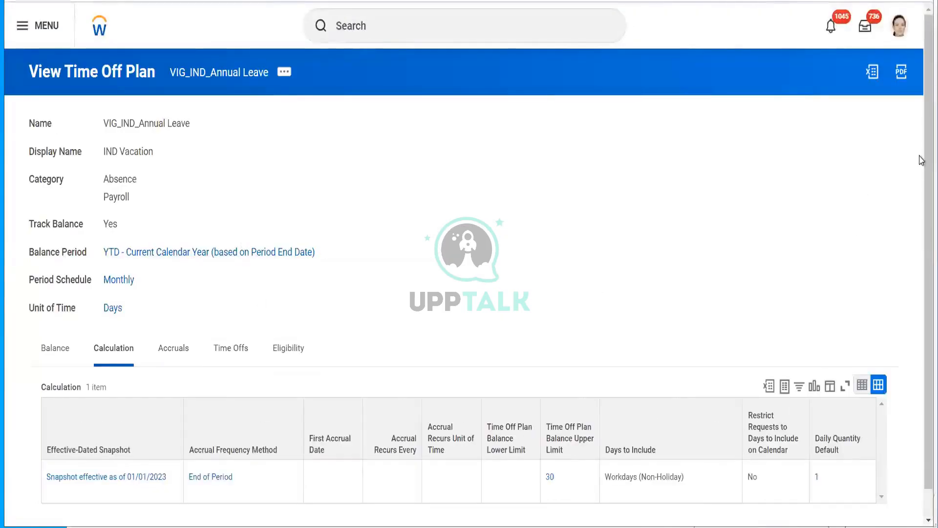
scroll(921, 258, down, 1)
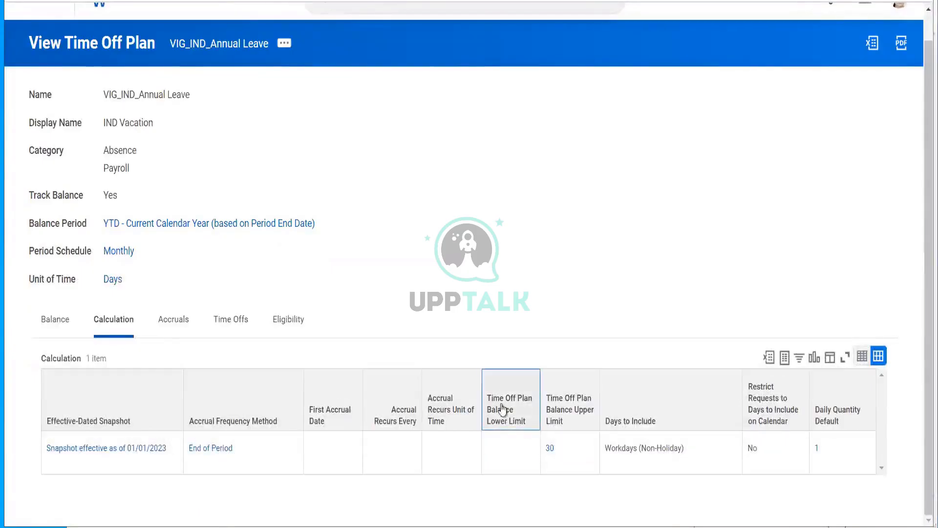
click(528, 428)
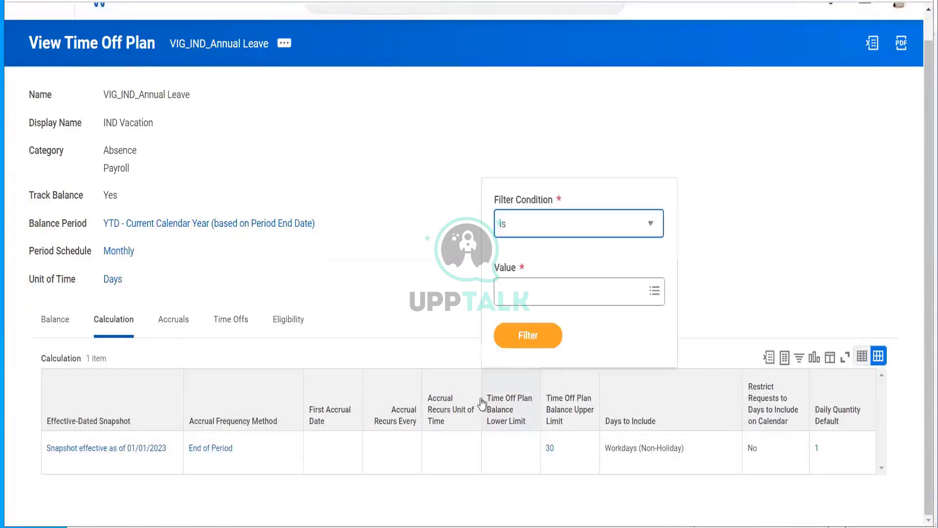
triple_click(509, 414)
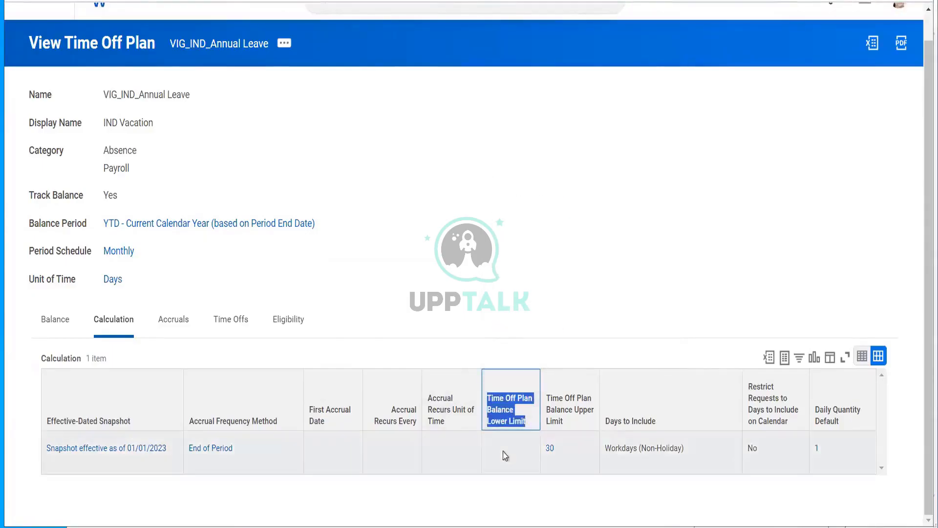
click(438, 273)
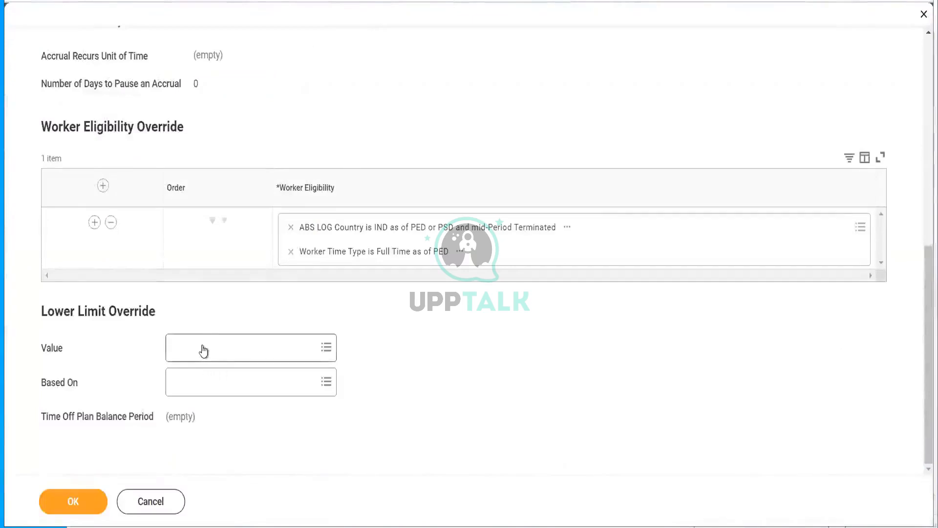
Step: Look at the value choices for the Lower Limit Override and discard the unsaved override edits
click(203, 351)
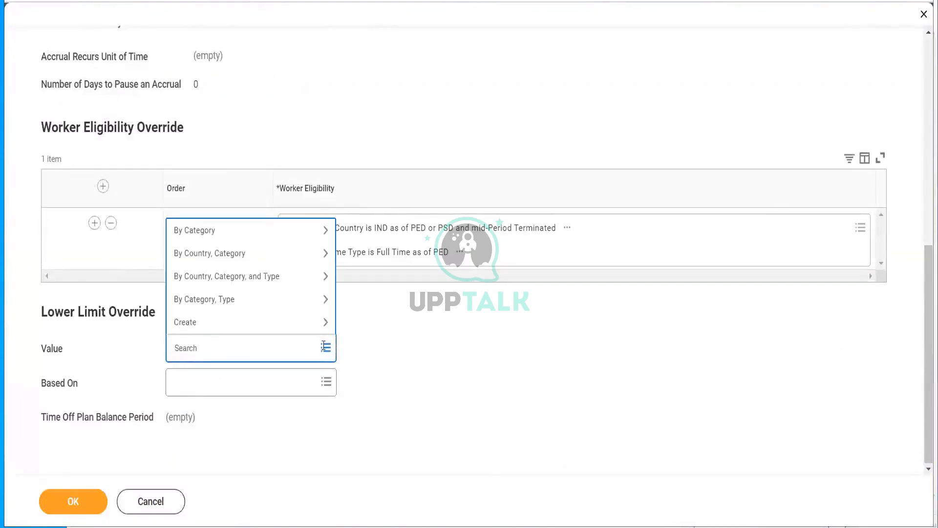
click(413, 358)
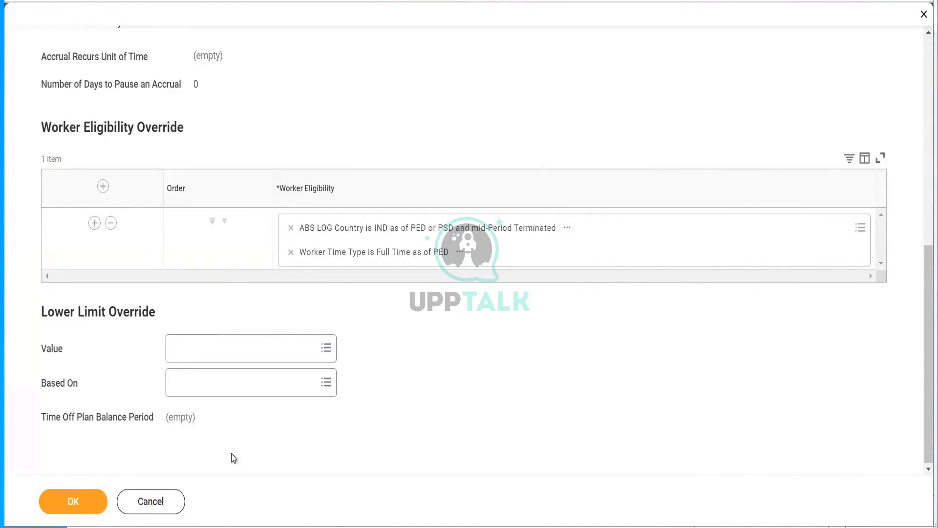
click(137, 503)
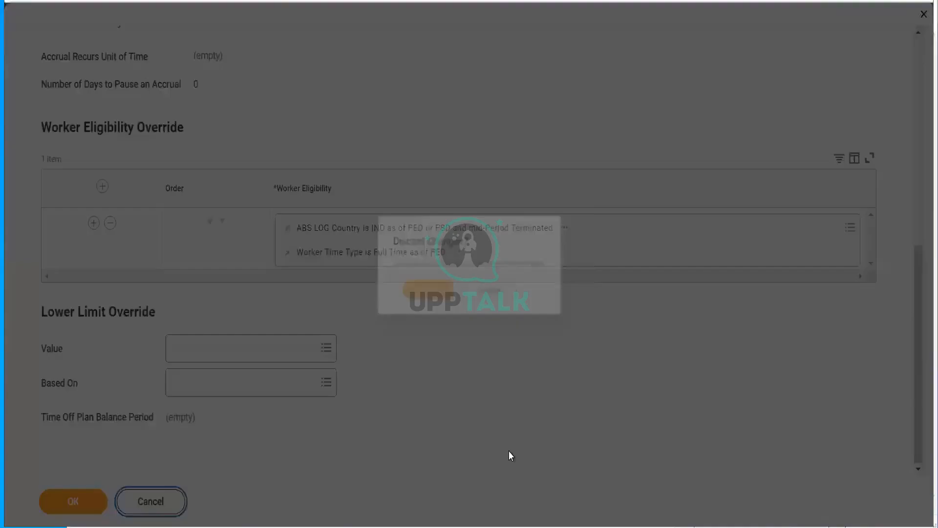
click(417, 298)
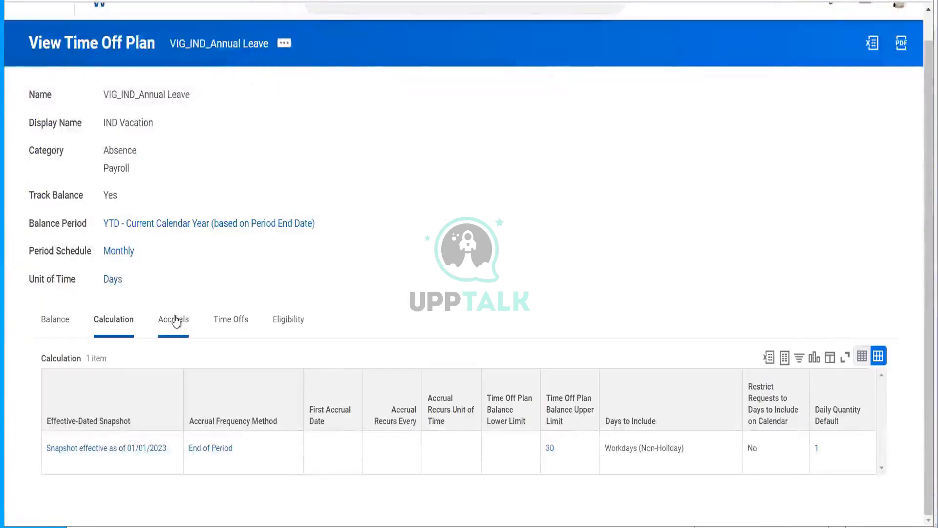
Step: Review the overrides of VIG_IND_Annual_Leave_Accrual from the plan's accruals and reopen the accrual's calculation details
click(176, 321)
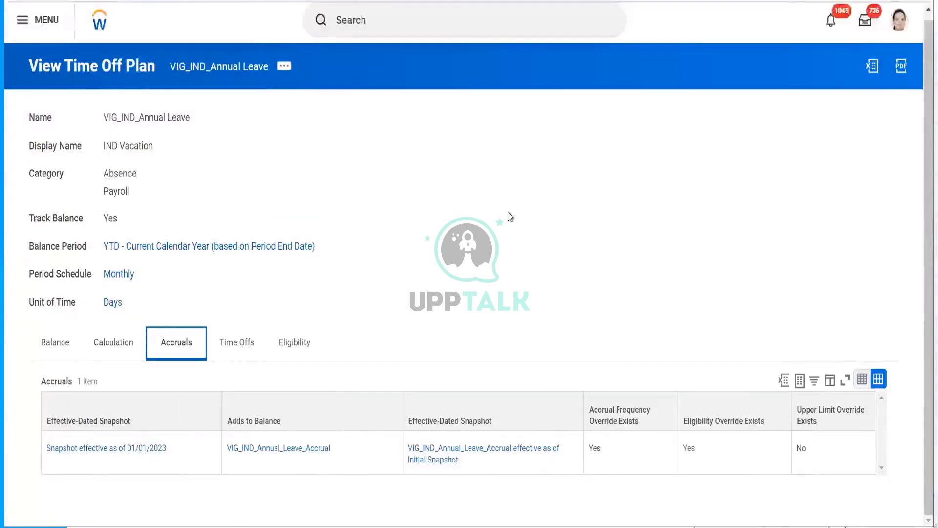
click(253, 447)
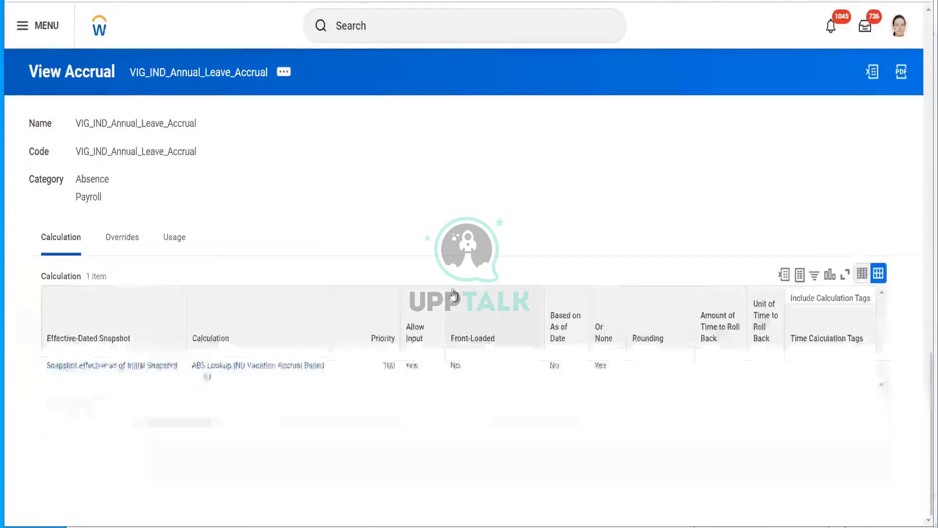
click(115, 241)
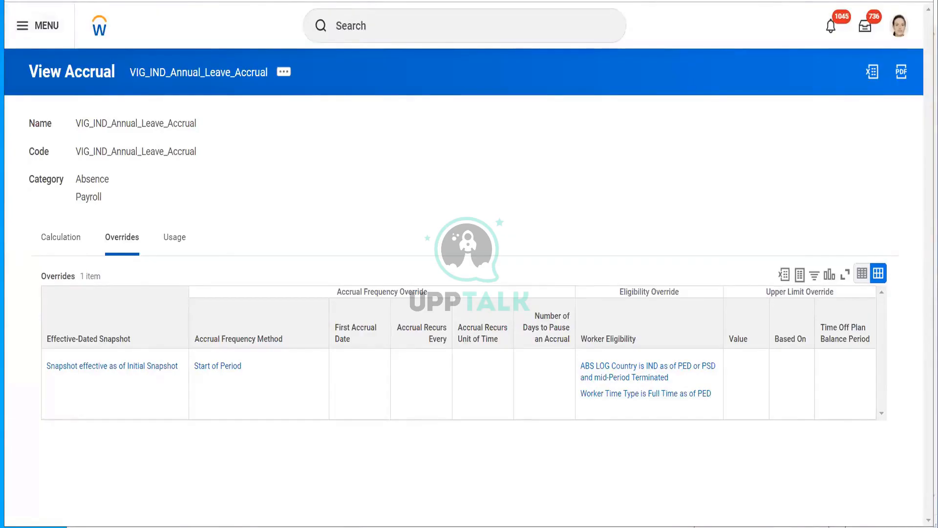
key(alt+Left)
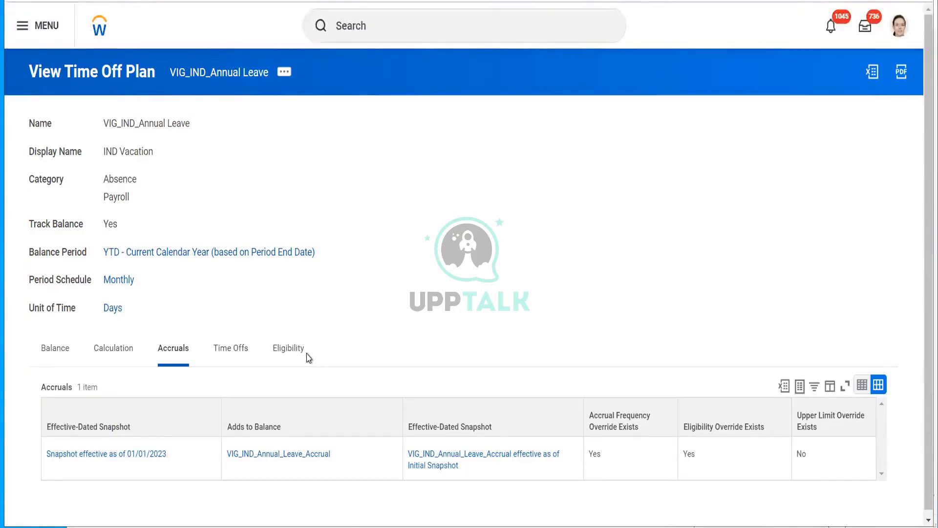
click(267, 454)
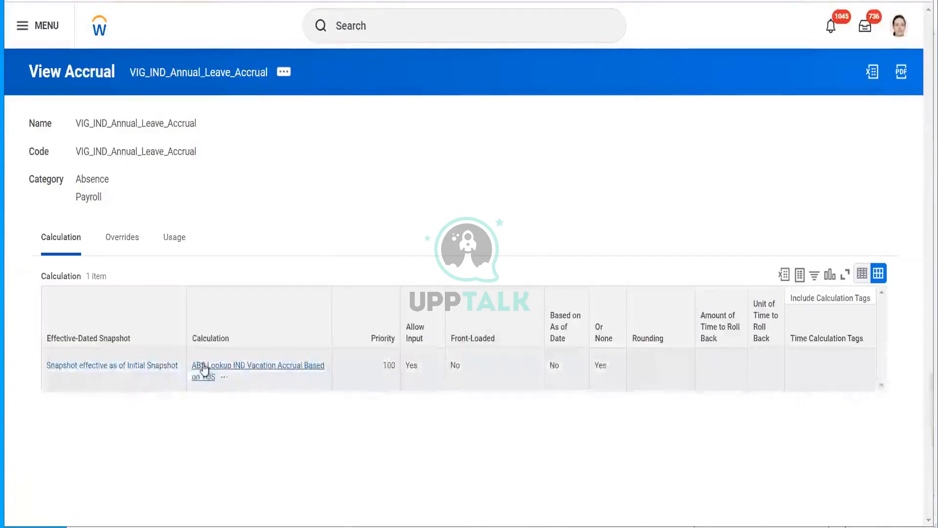